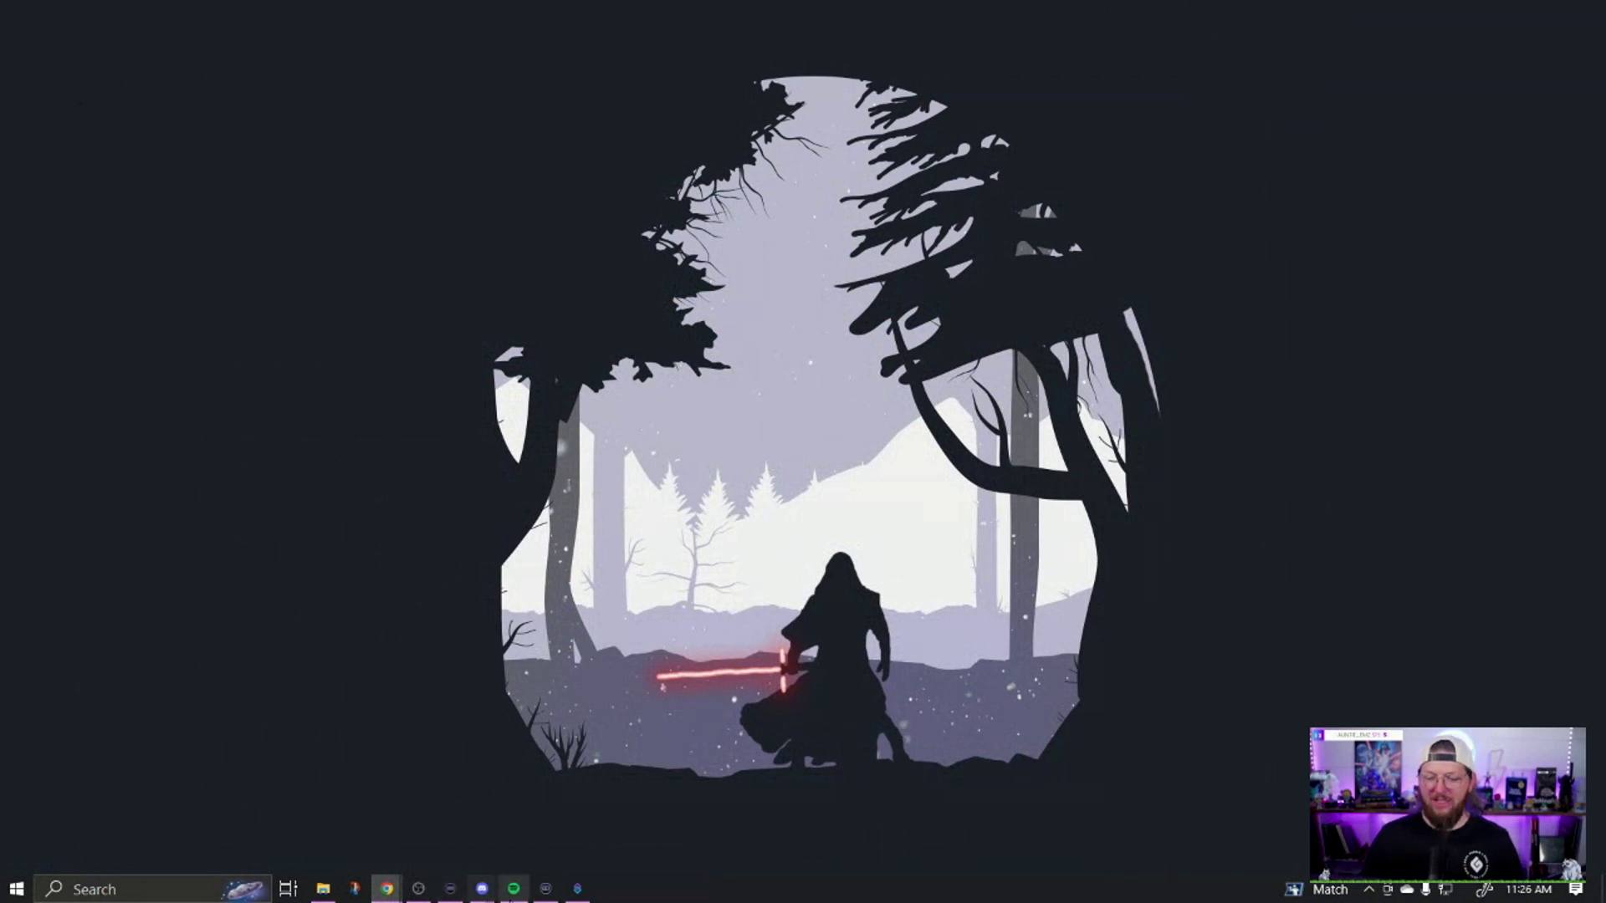
# Check the OBS scenes, reposition the Streamer.bot window, then hide both windows
pyautogui.click(422, 895)
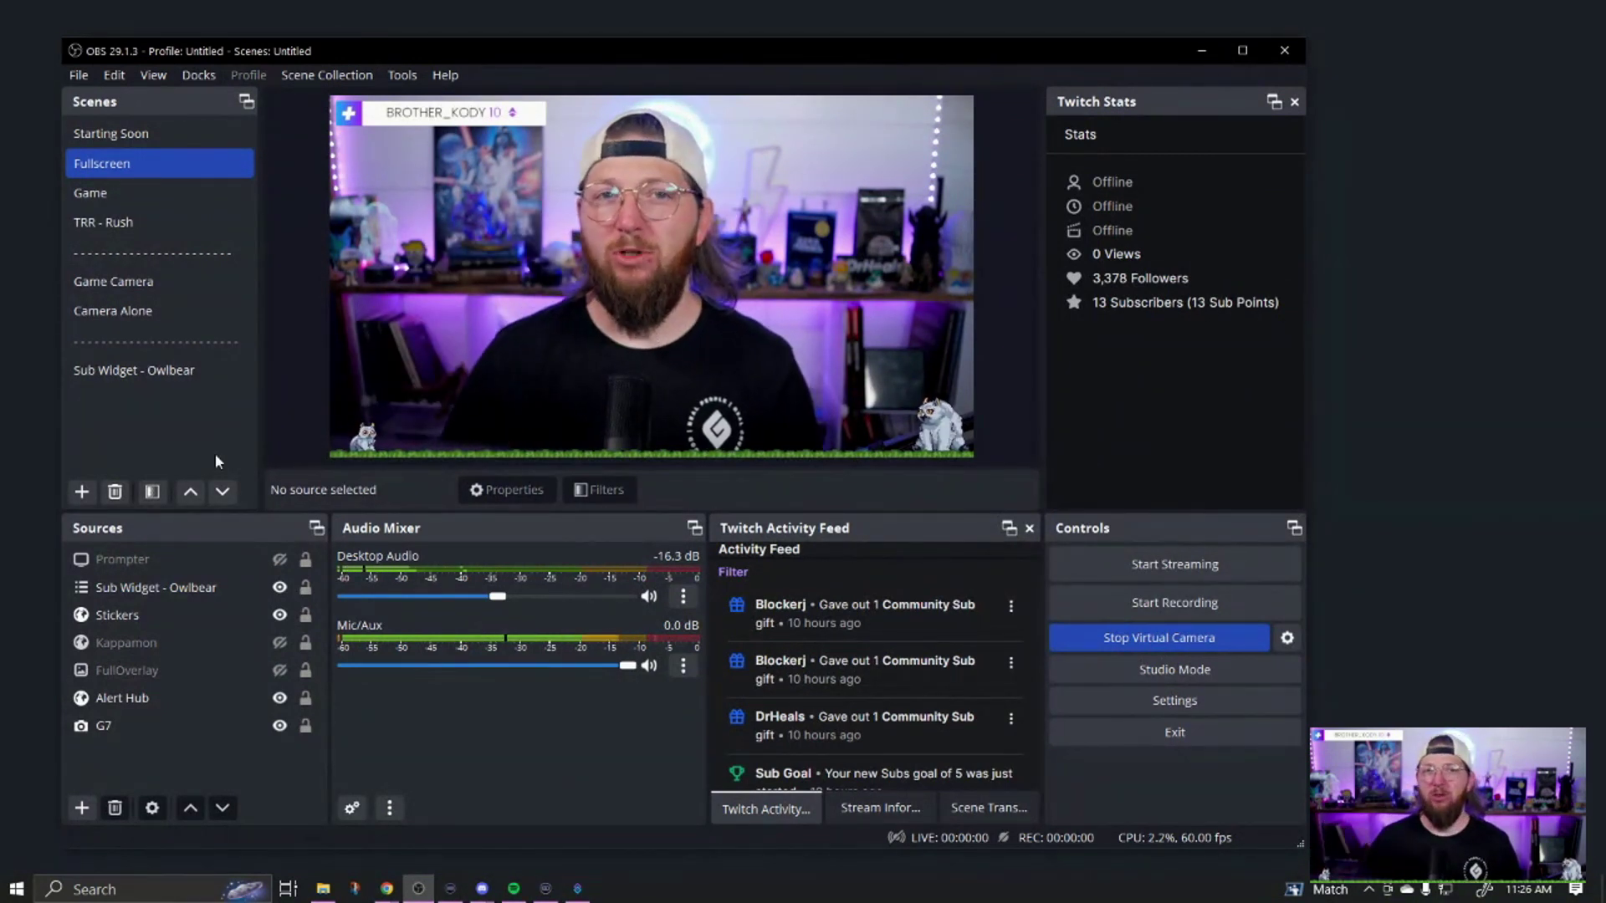
pyautogui.click(1203, 52)
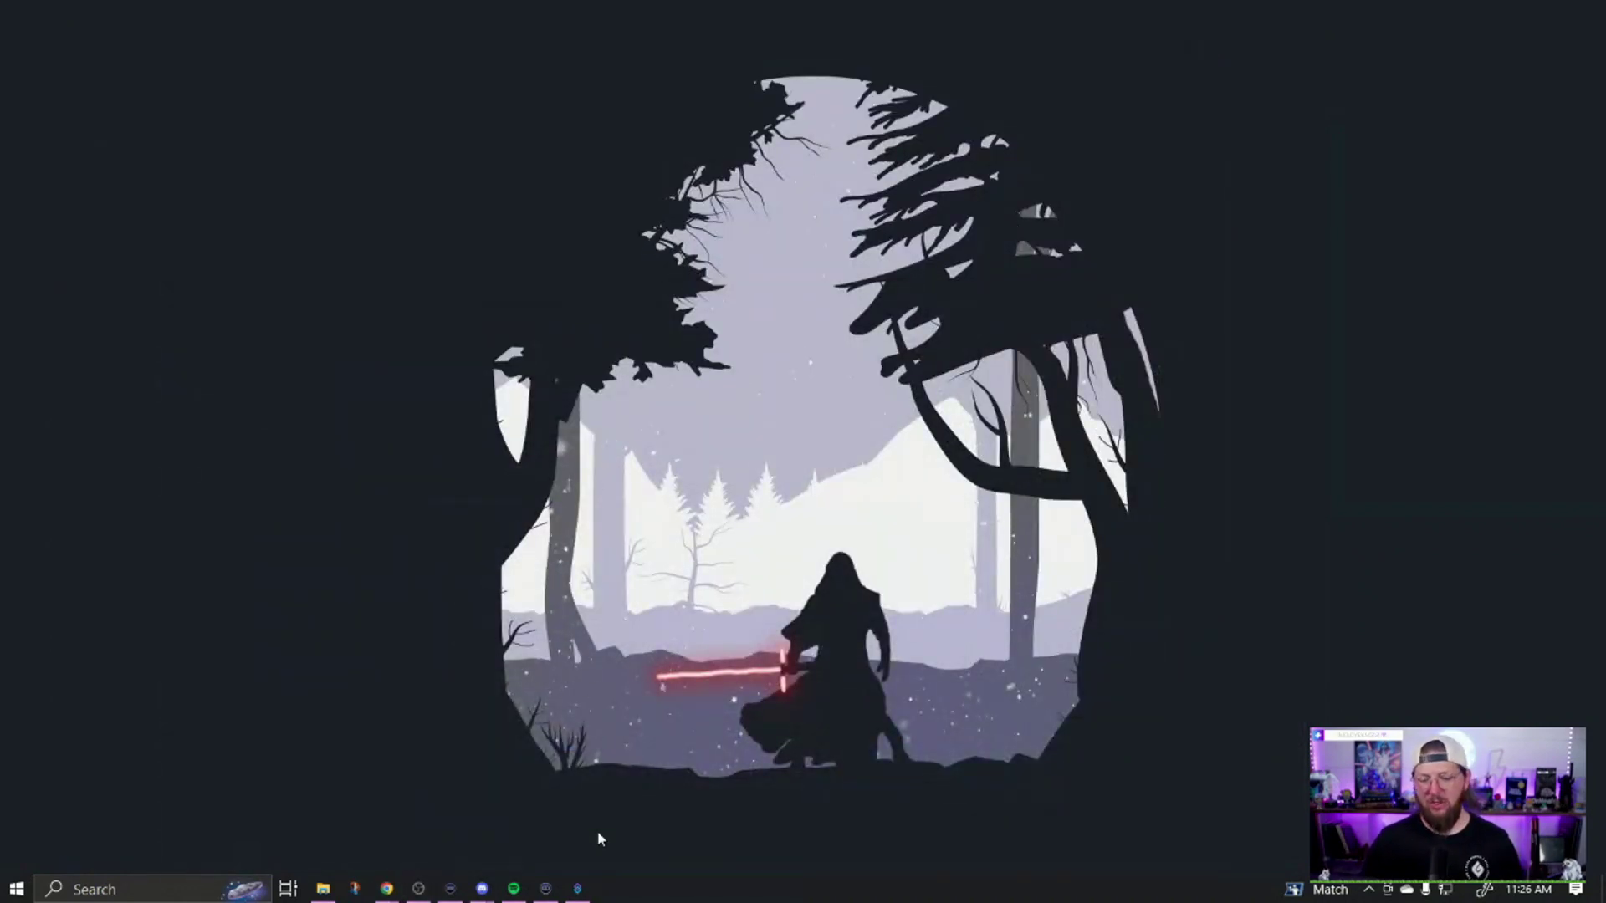
pyautogui.click(577, 888)
pyautogui.moveTo(1102, 224); pyautogui.dragTo(567, 173)
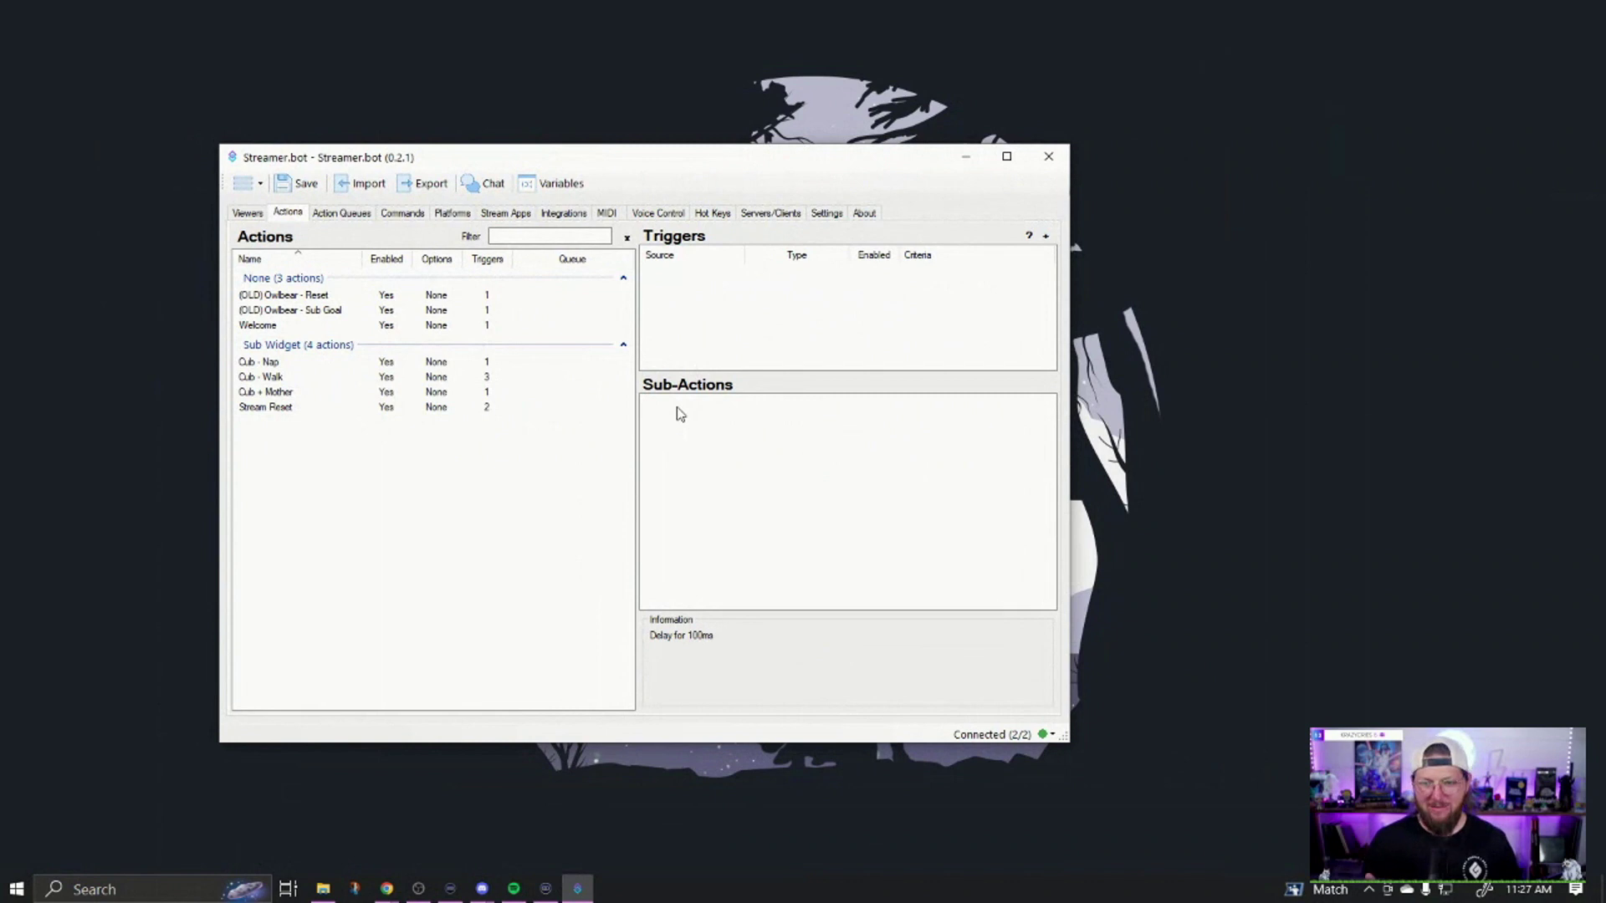
pyautogui.moveTo(696, 165); pyautogui.dragTo(1048, 134)
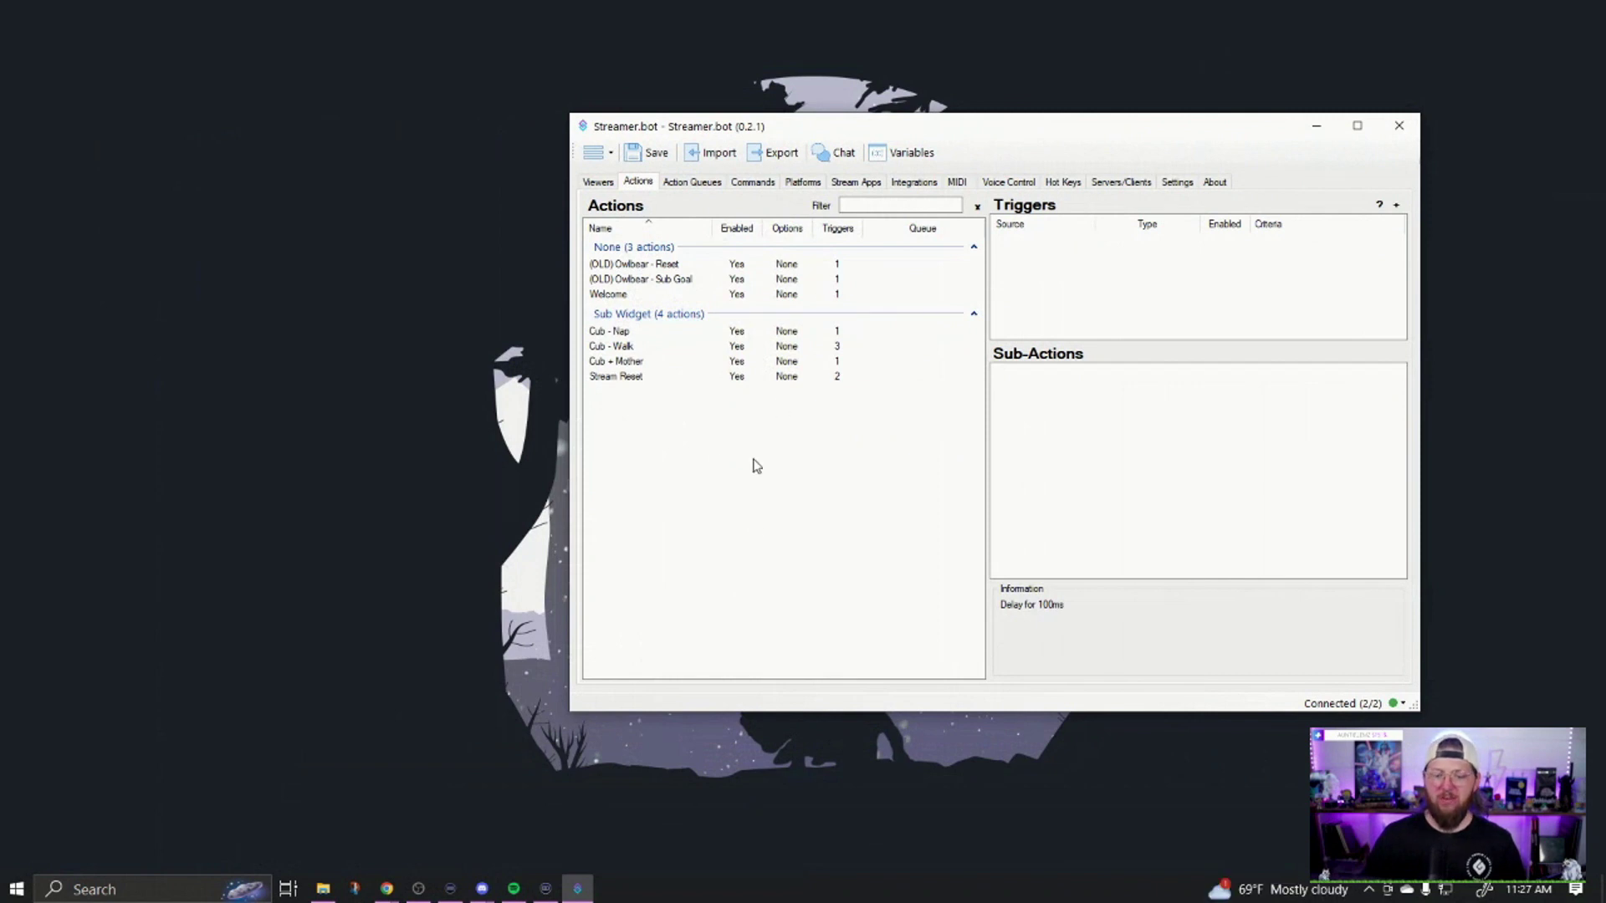
pyautogui.click(1317, 128)
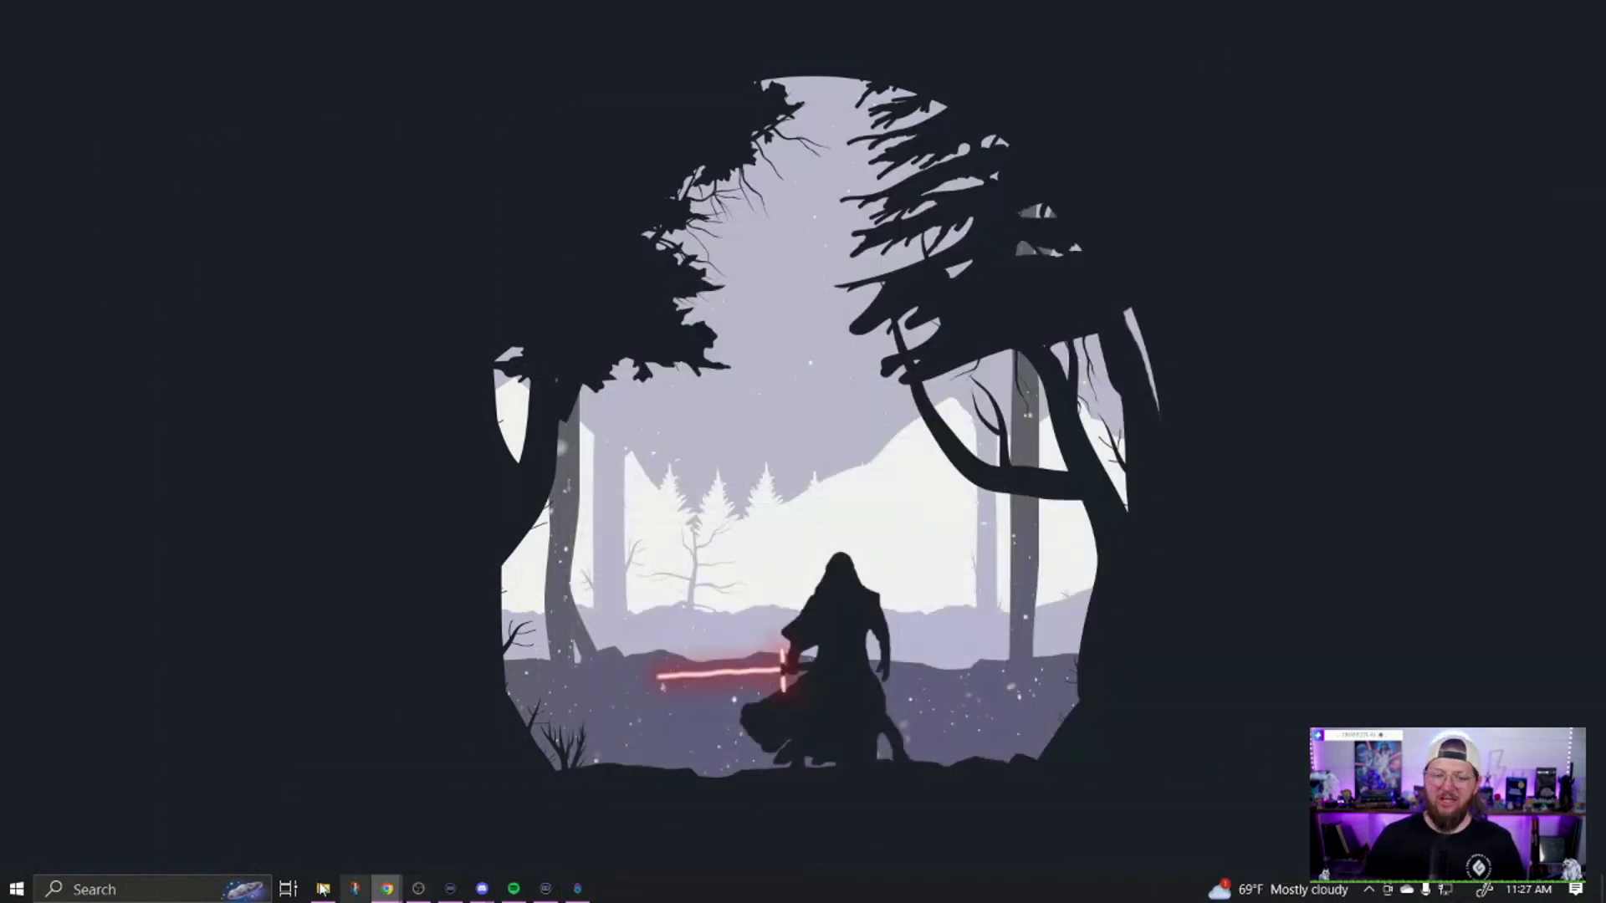
# Preview the cub owlbear idle GIF from Owlbear Sub Widget, returning to the Stream folder
pyautogui.click(322, 888)
pyautogui.click(679, 260)
pyautogui.click(619, 264)
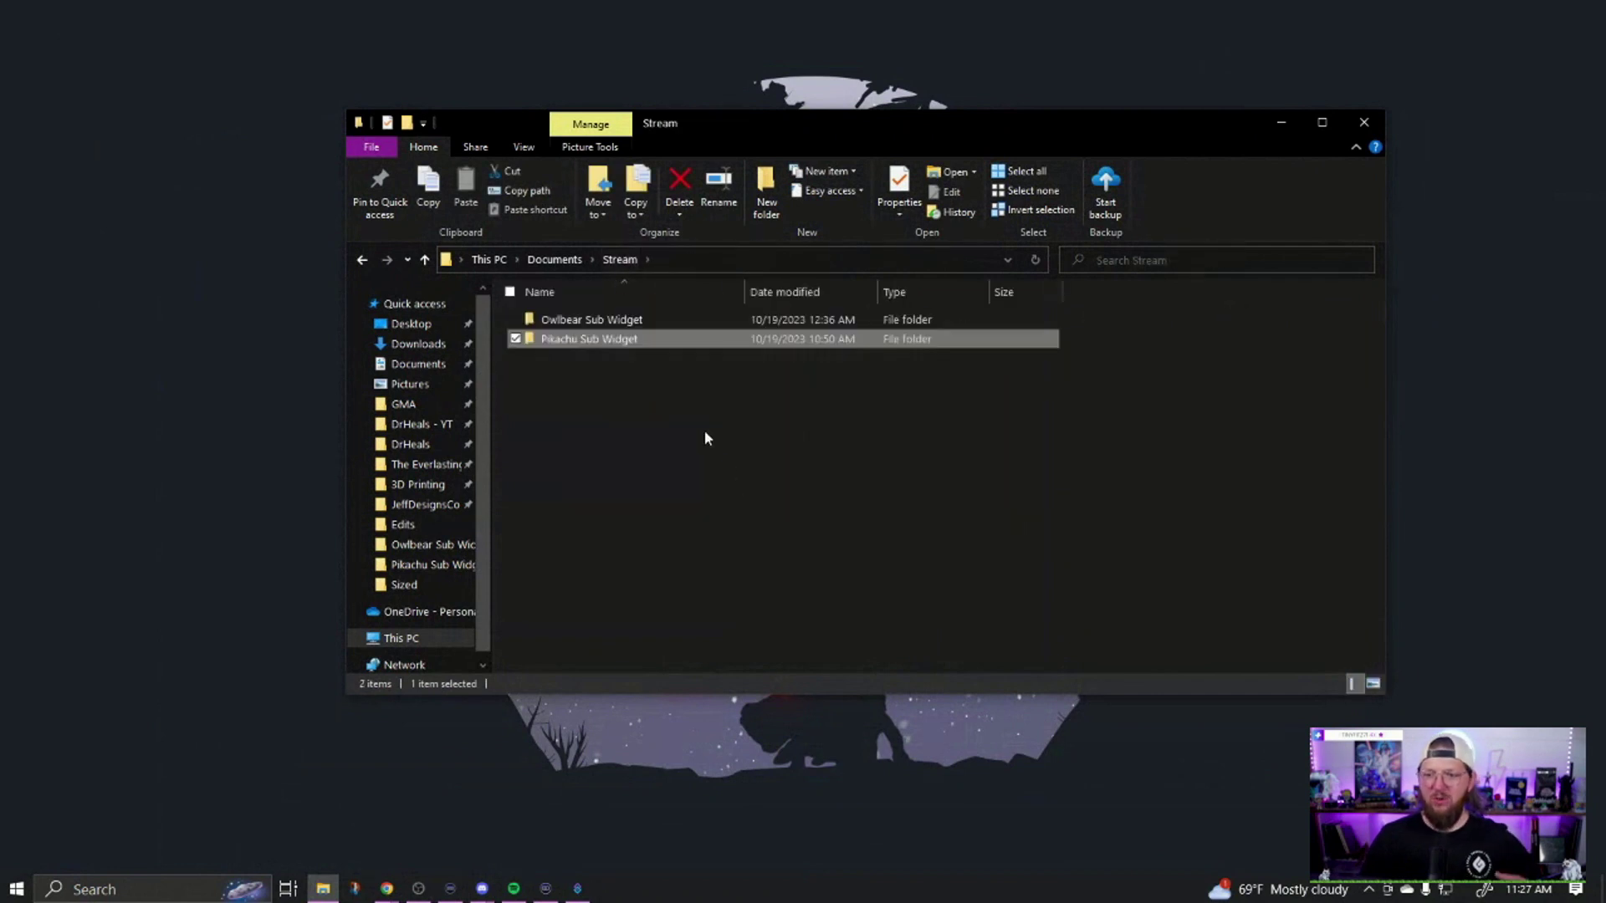
pyautogui.doubleClick(607, 318)
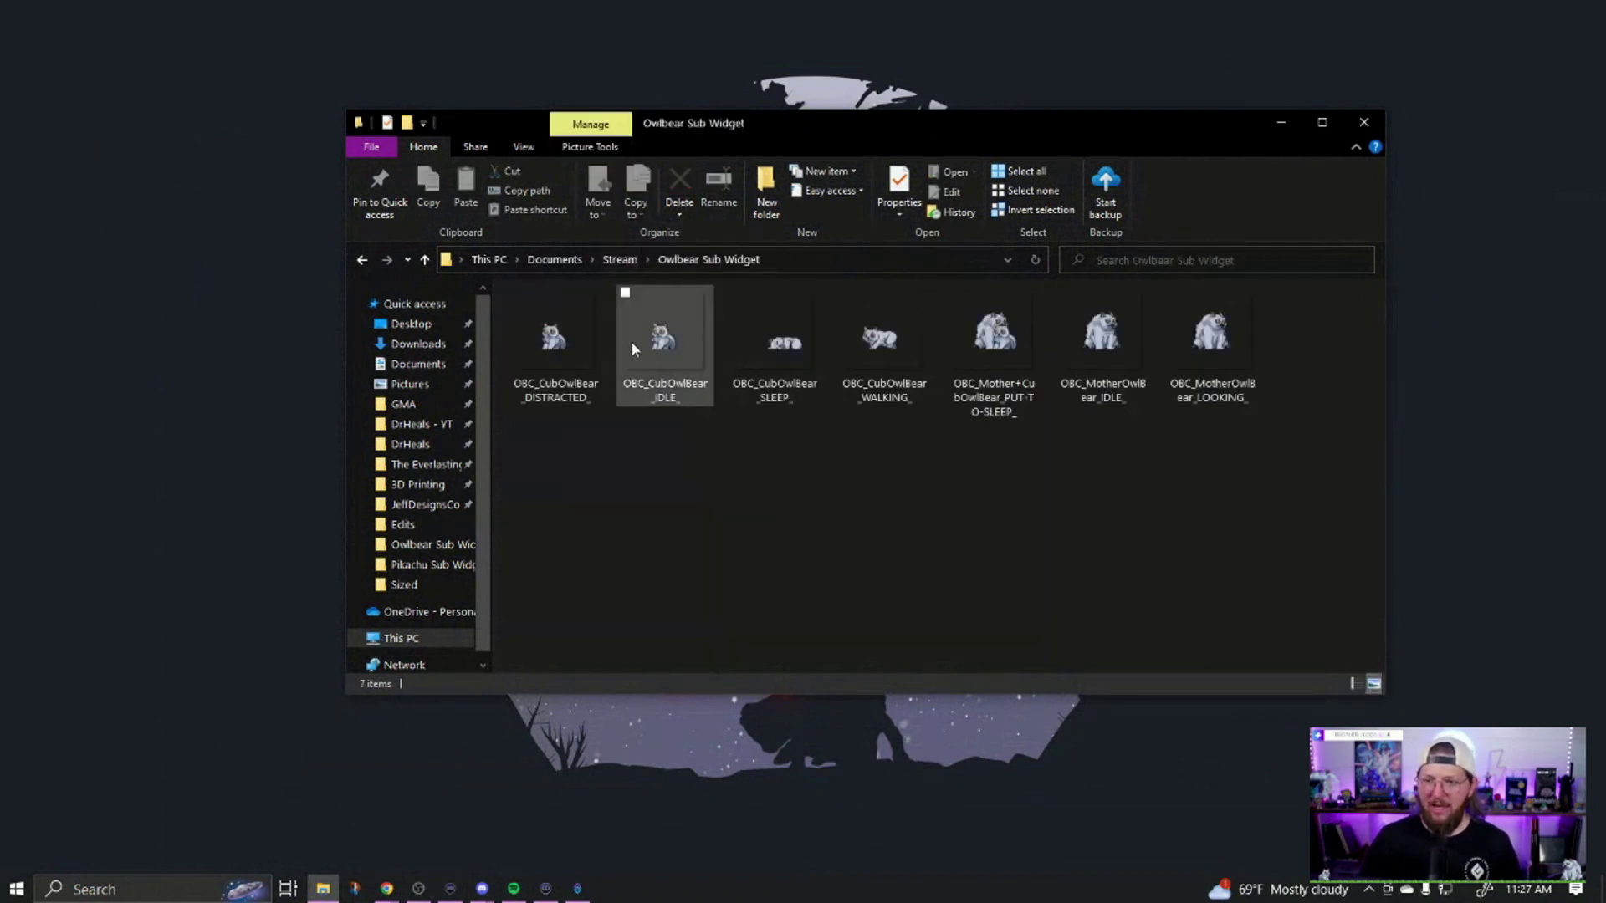
pyautogui.doubleClick(579, 339)
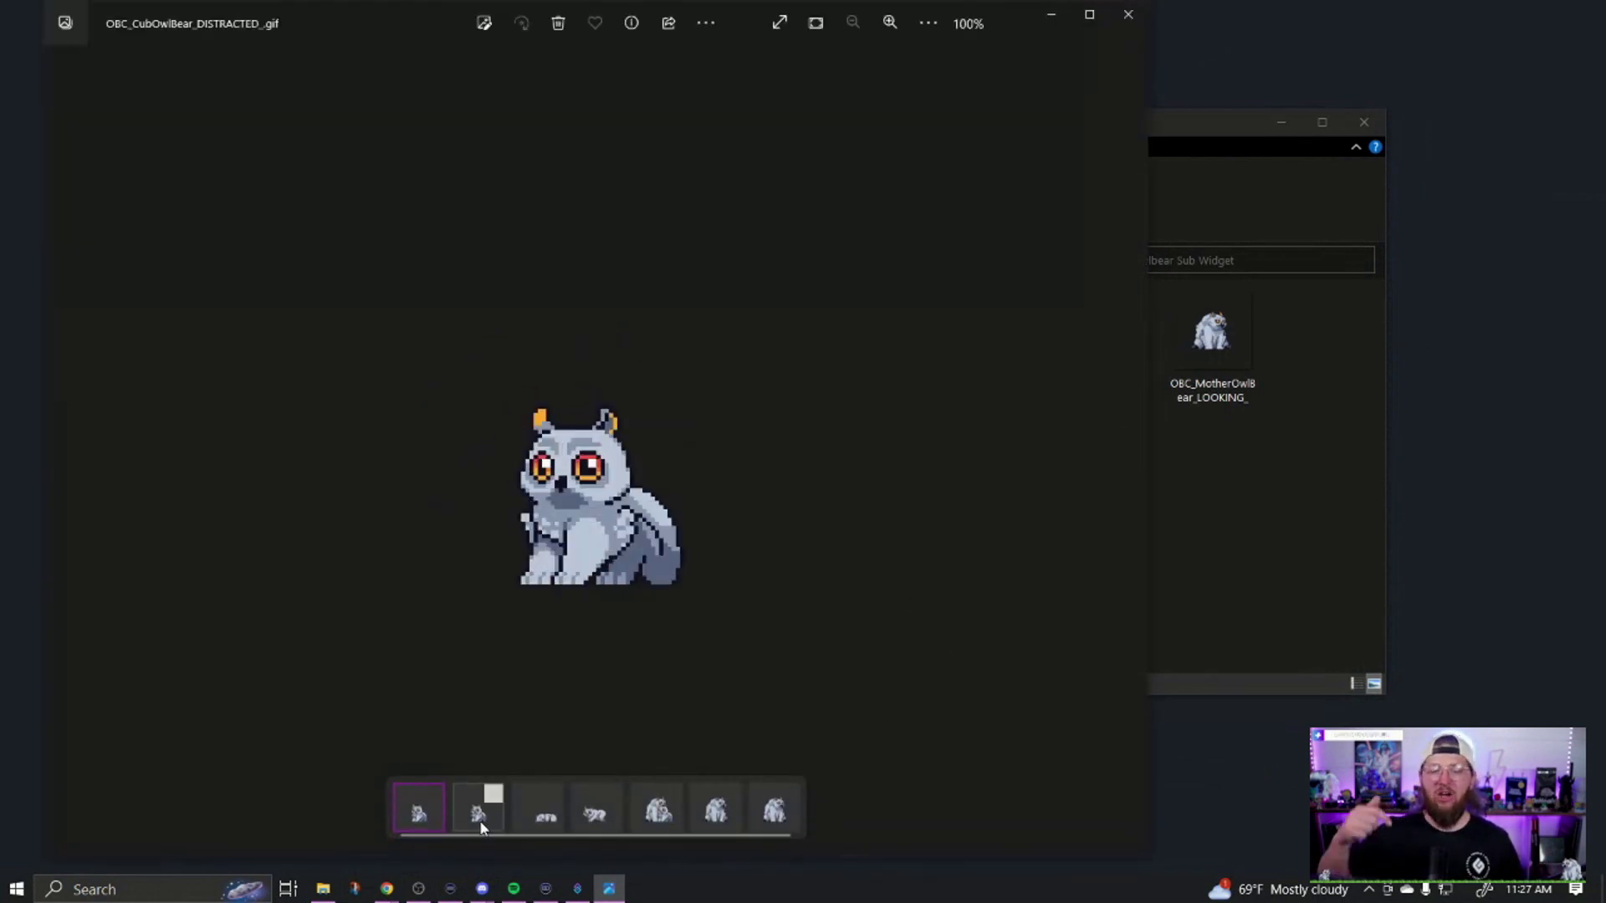
pyautogui.click(1128, 14)
pyautogui.click(619, 259)
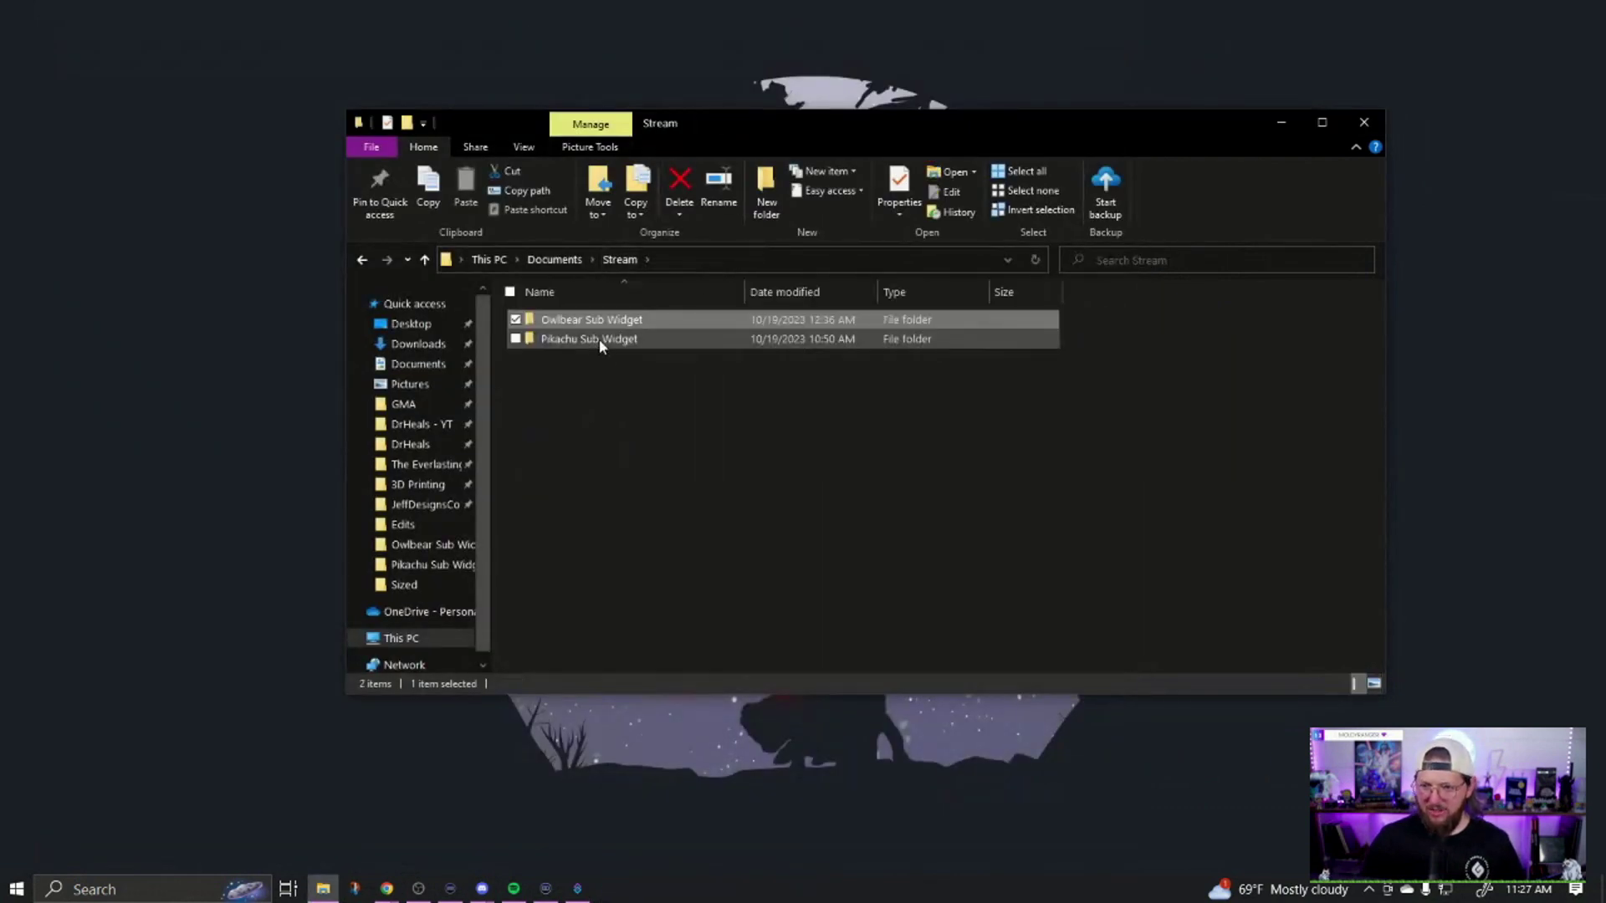
# Preview the Pikachu GIFs in Pikachu Sub Widget, including idle2, in the Photos viewer
pyautogui.doubleClick(599, 340)
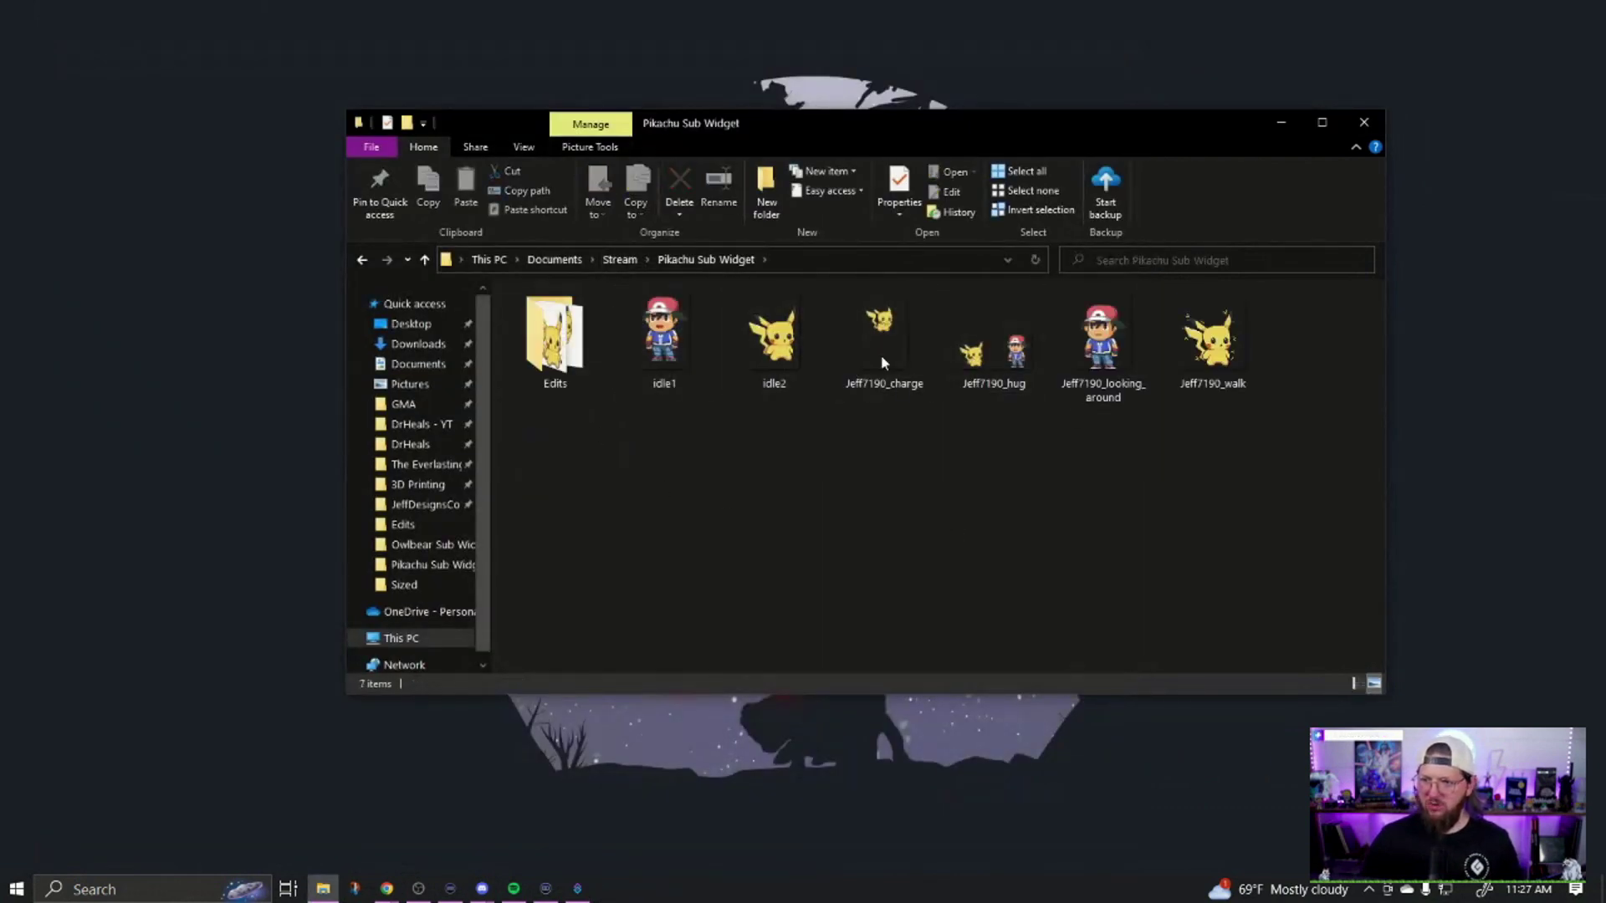
pyautogui.doubleClick(774, 339)
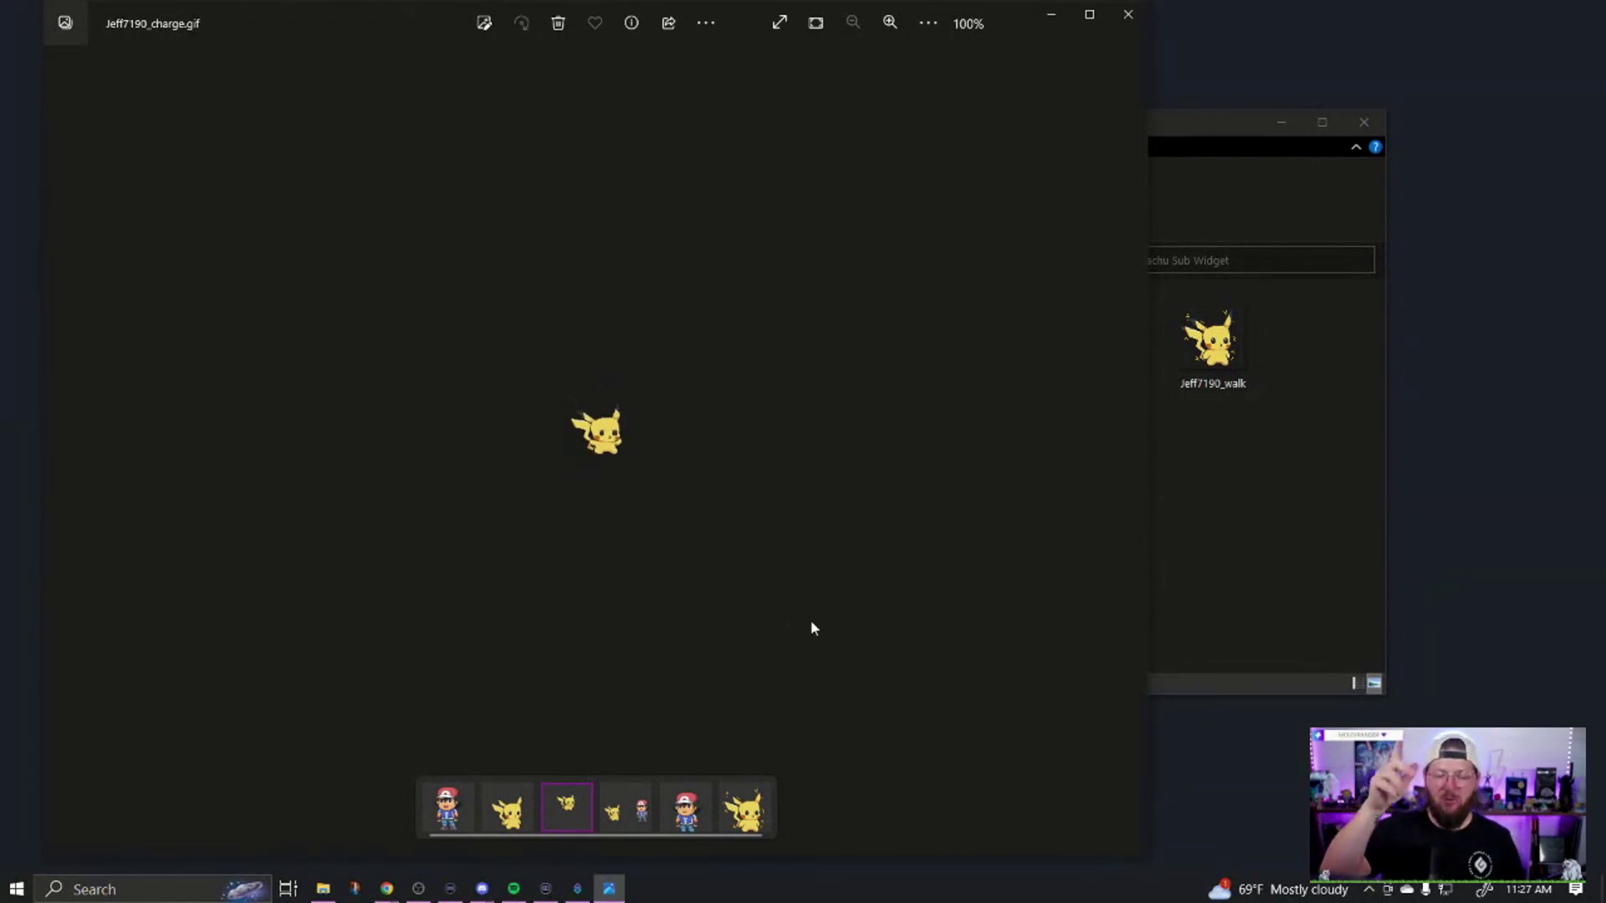
pyautogui.click(507, 806)
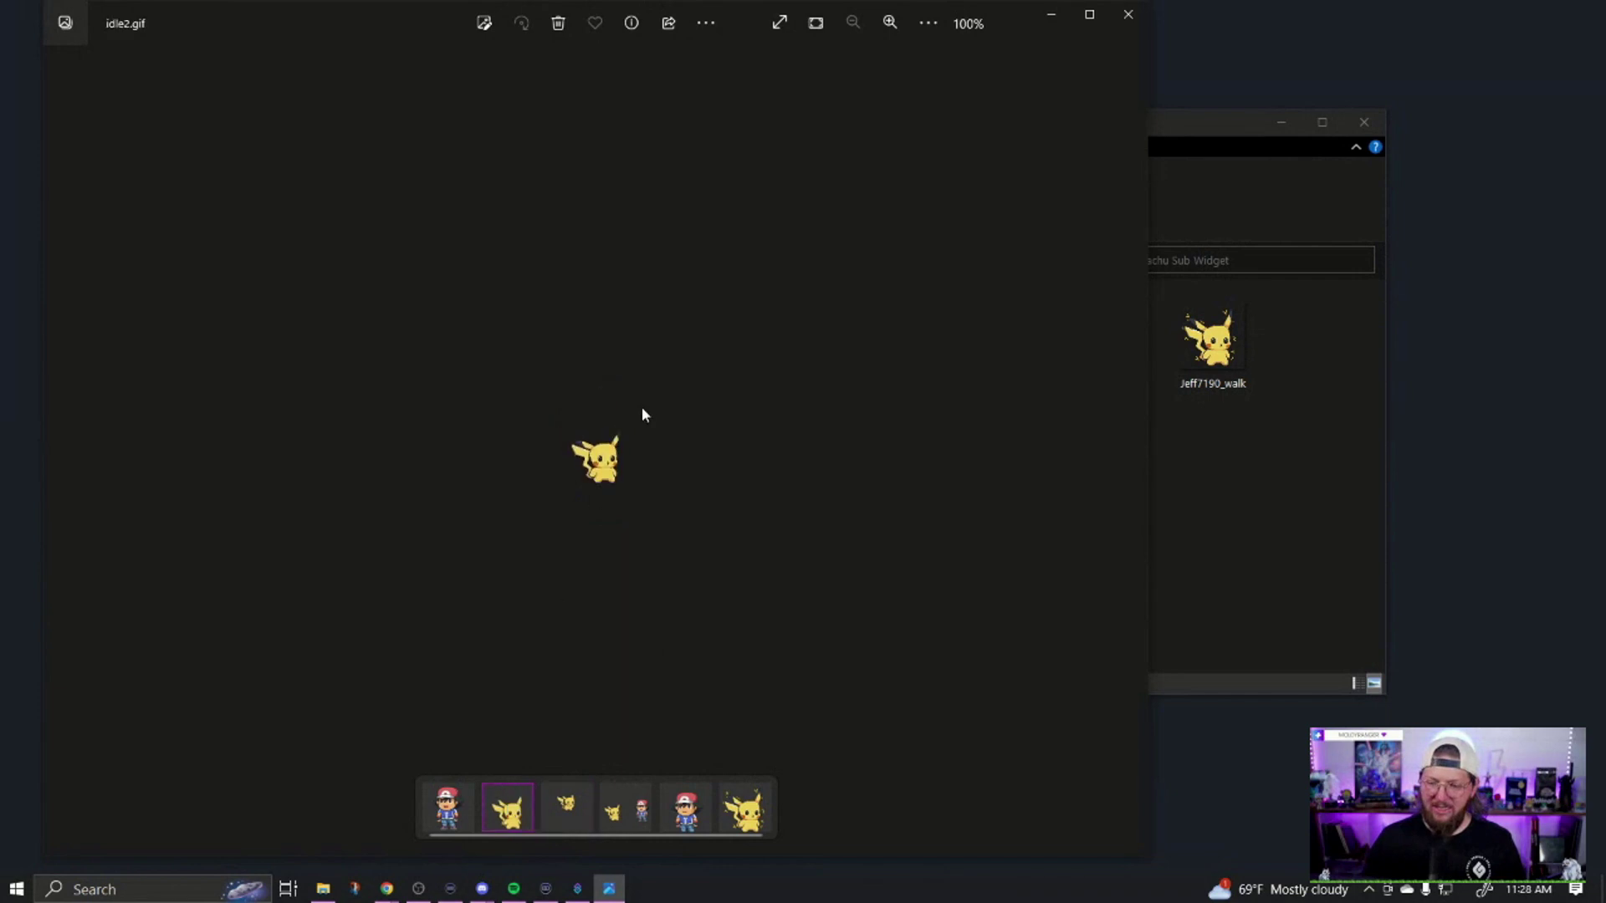
pyautogui.click(1128, 15)
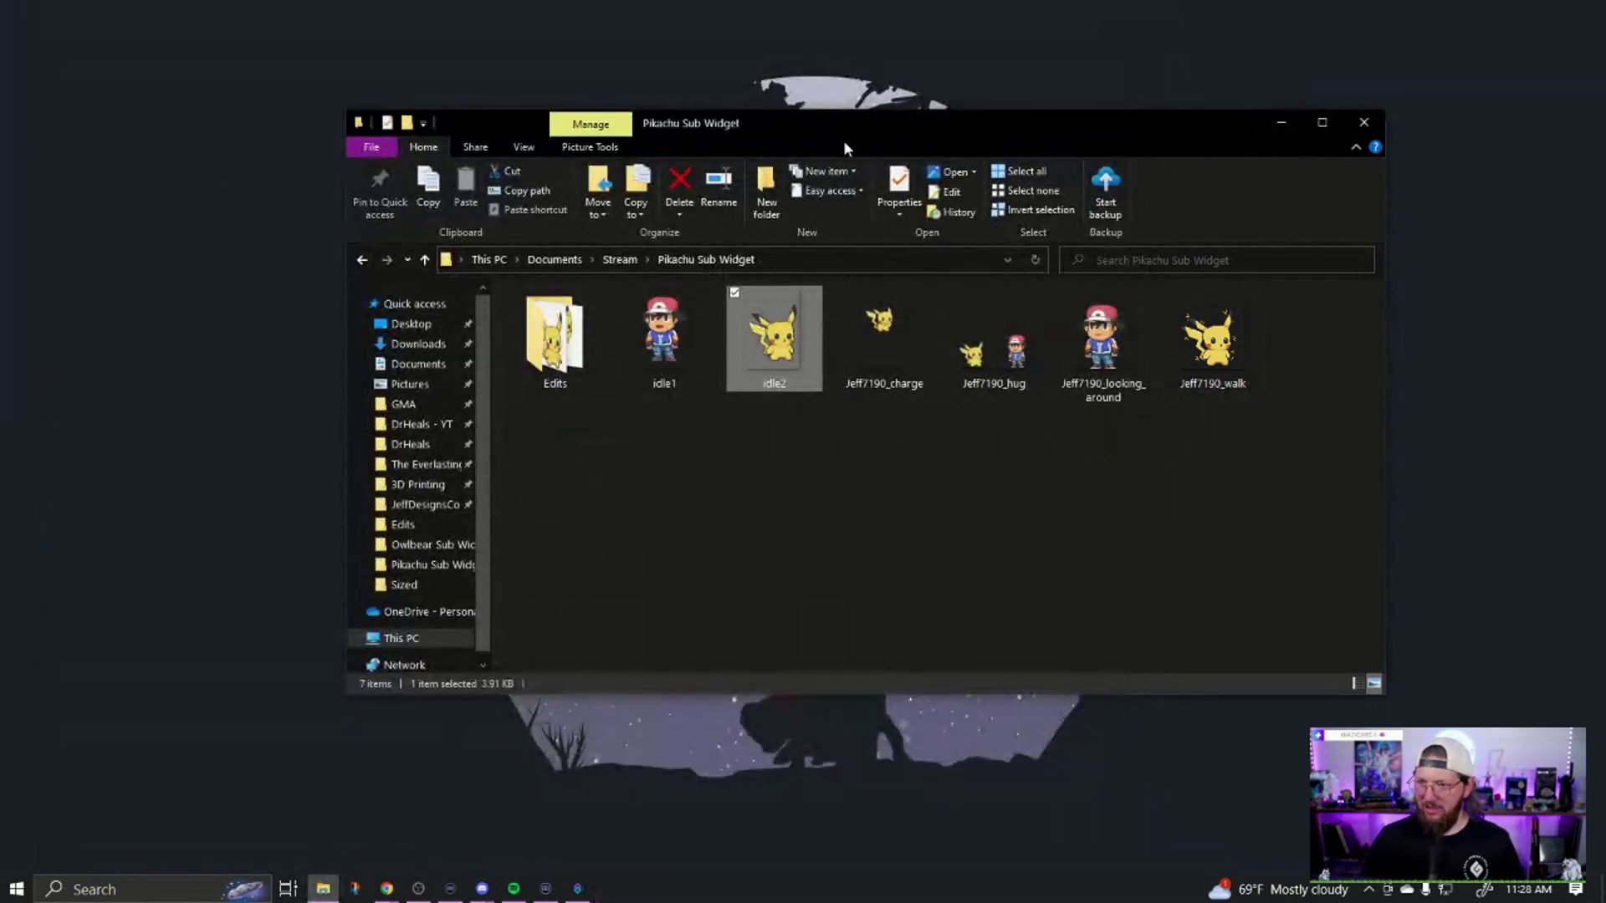
# Move File Explorer left and bring up the ezgif crop page in Chrome
pyautogui.moveTo(843, 148); pyautogui.dragTo(529, 140)
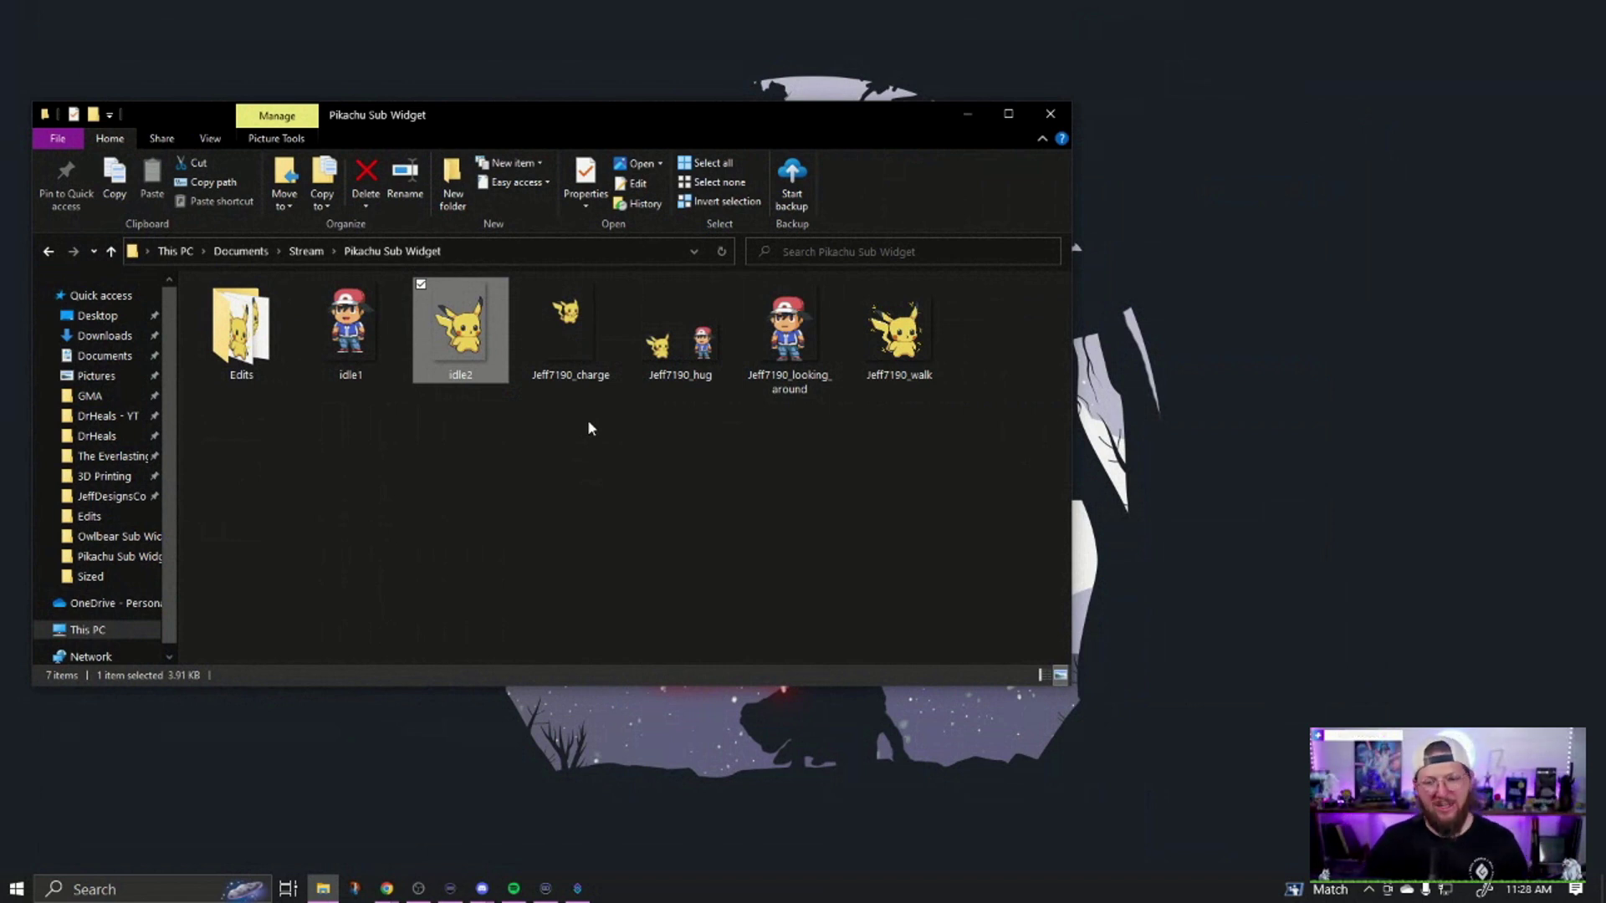
pyautogui.click(418, 534)
pyautogui.click(594, 797)
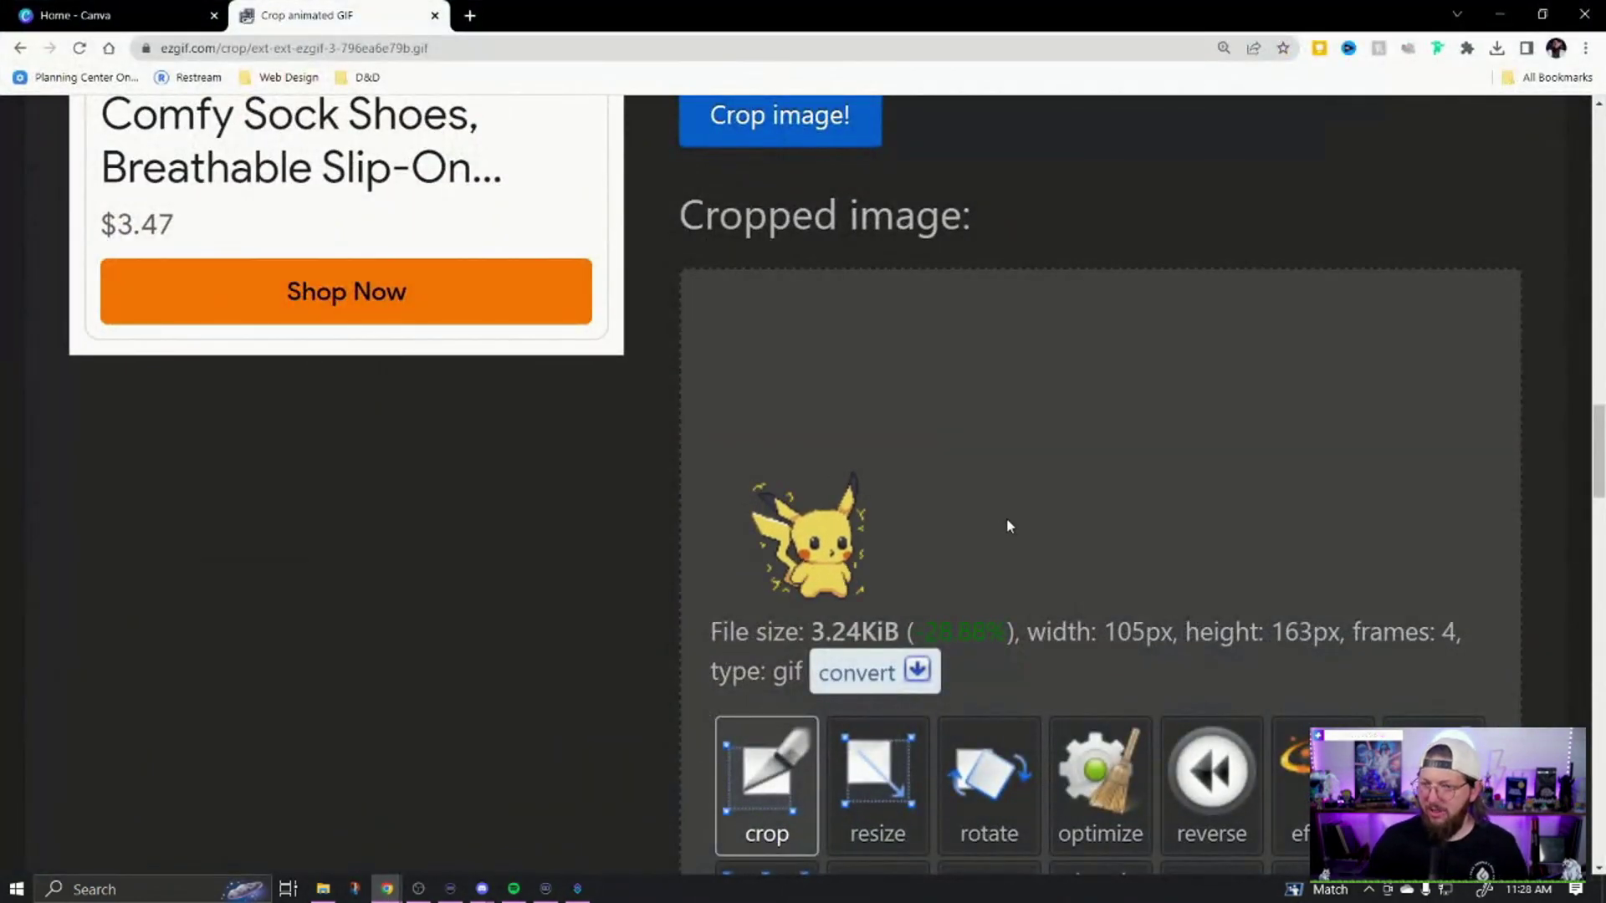
# Zoom the ezgif page back to 100% and look over the Canva home tab
pyautogui.hotkey('ctrl', '-')
pyautogui.hotkey('ctrl', '-')
pyautogui.hotkey('ctrl', '-')
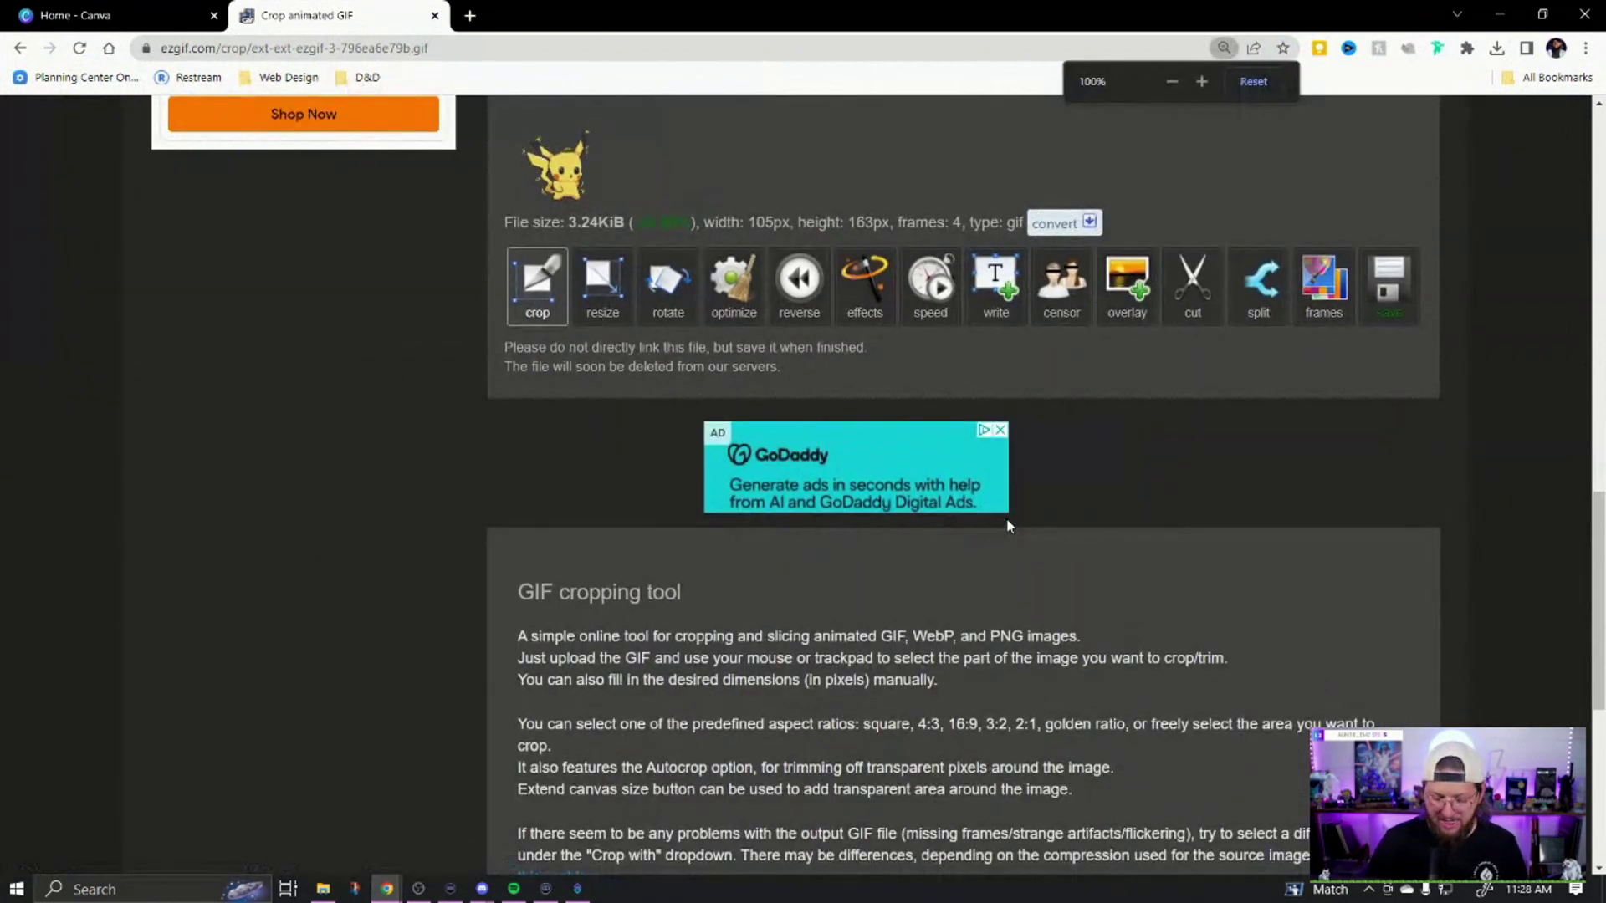
pyautogui.hotkey('ctrl', '-')
pyautogui.scroll(4, 1006, 525)
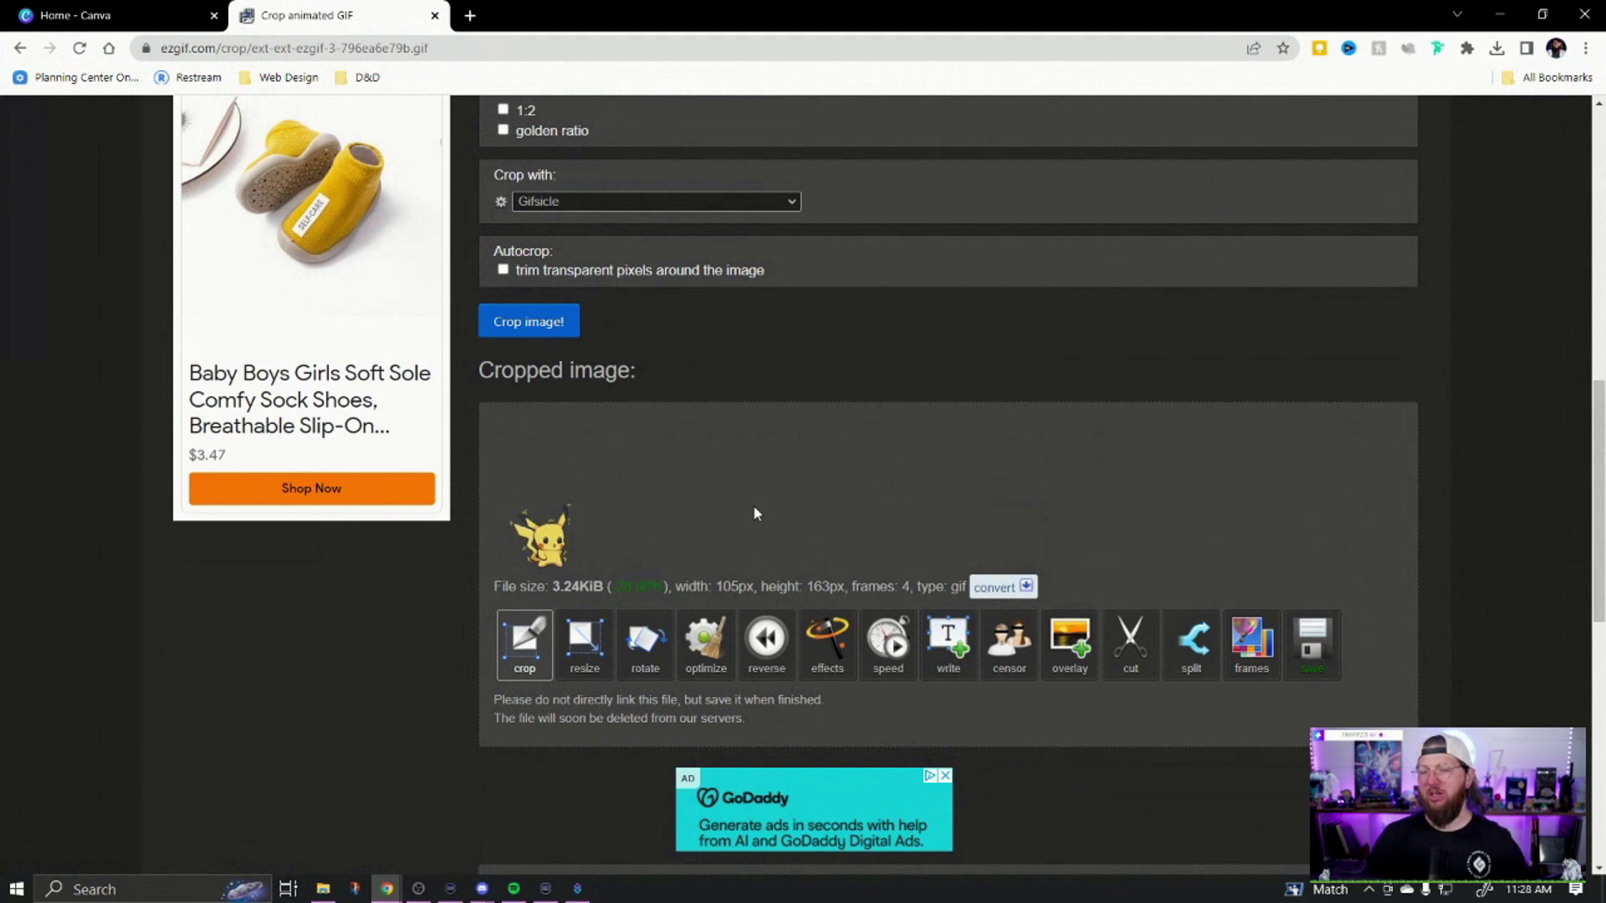
pyautogui.click(157, 15)
pyautogui.scroll(-5, 791, 577)
pyautogui.scroll(-1, 791, 577)
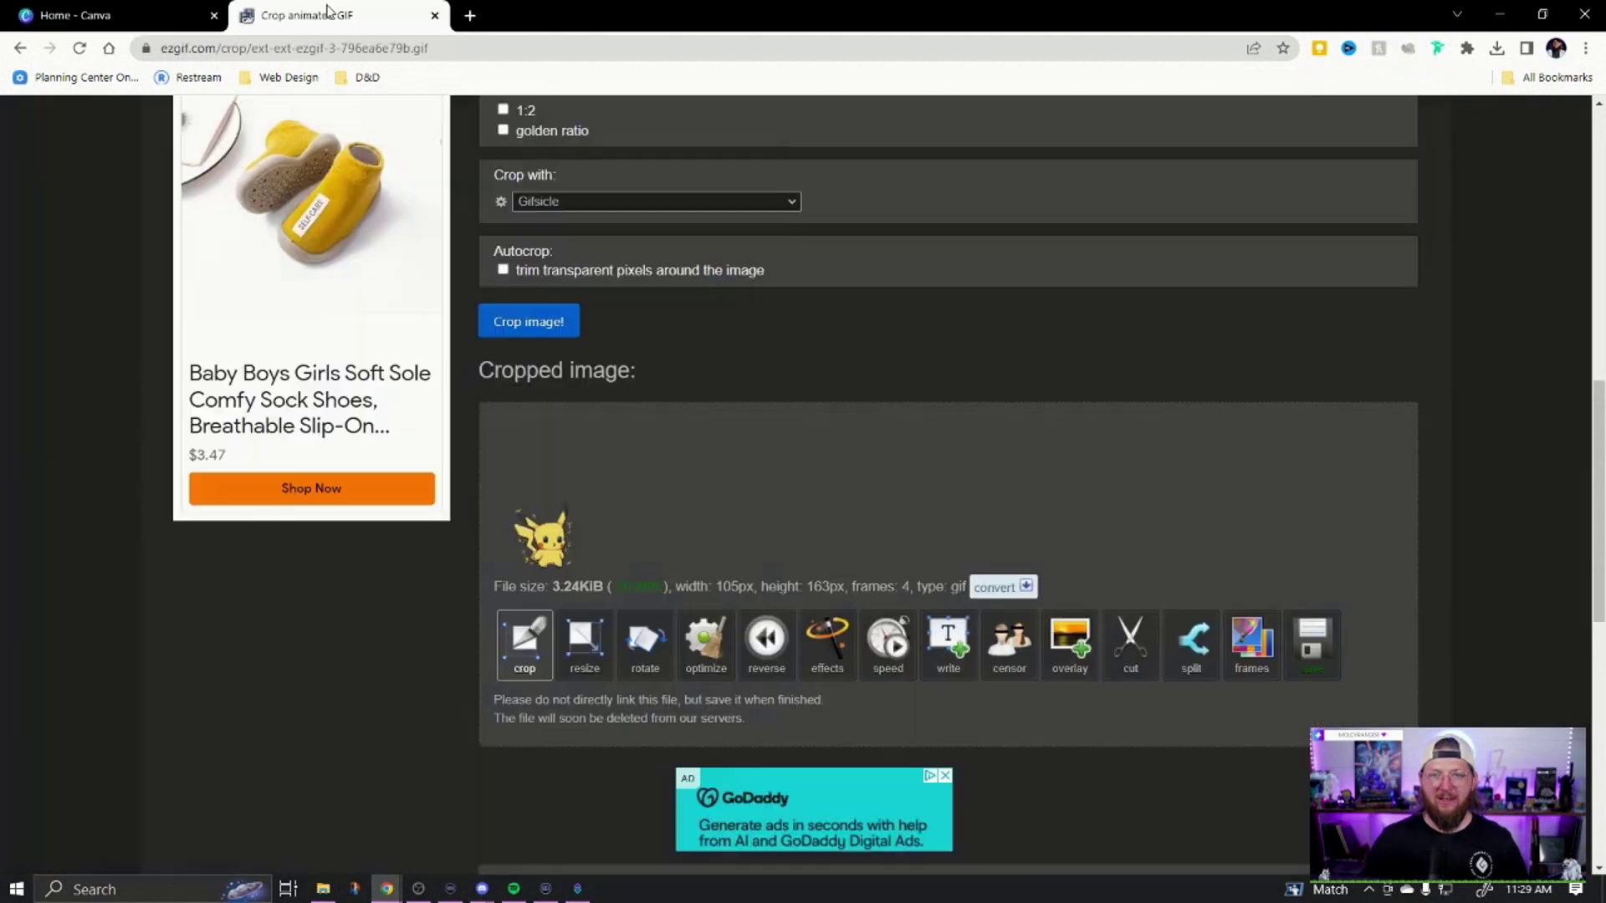
# Return to the ezgif tab and go back to the 160×160 px Pikachu crop page
pyautogui.click(326, 15)
pyautogui.scroll(5, 675, 344)
pyautogui.scroll(4, 691, 468)
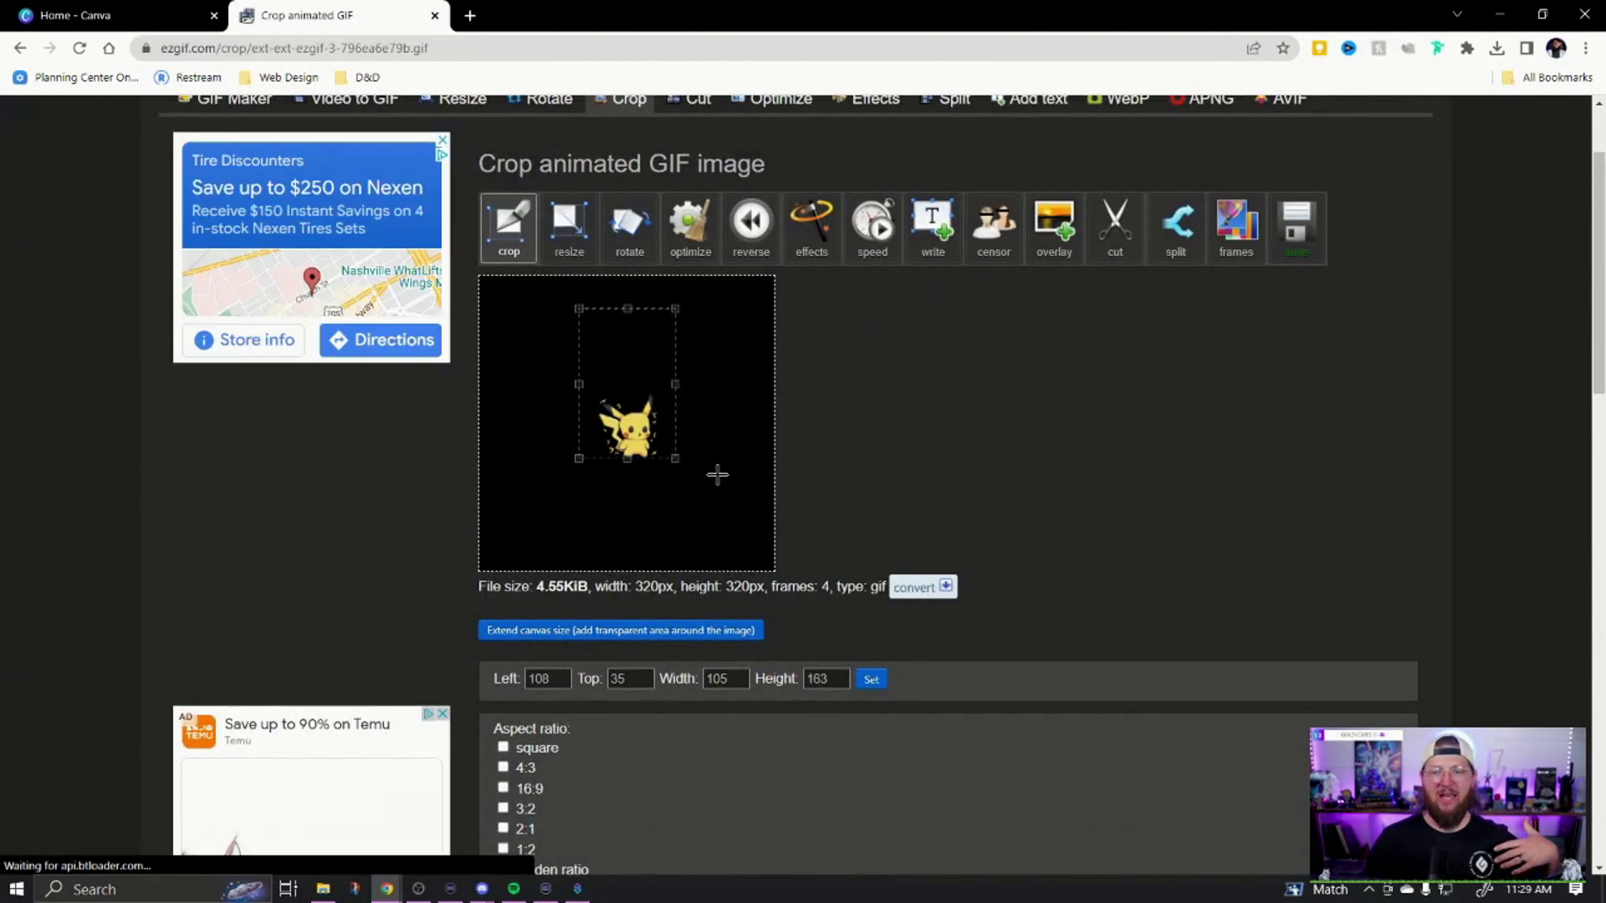
pyautogui.scroll(-8, 625, 605)
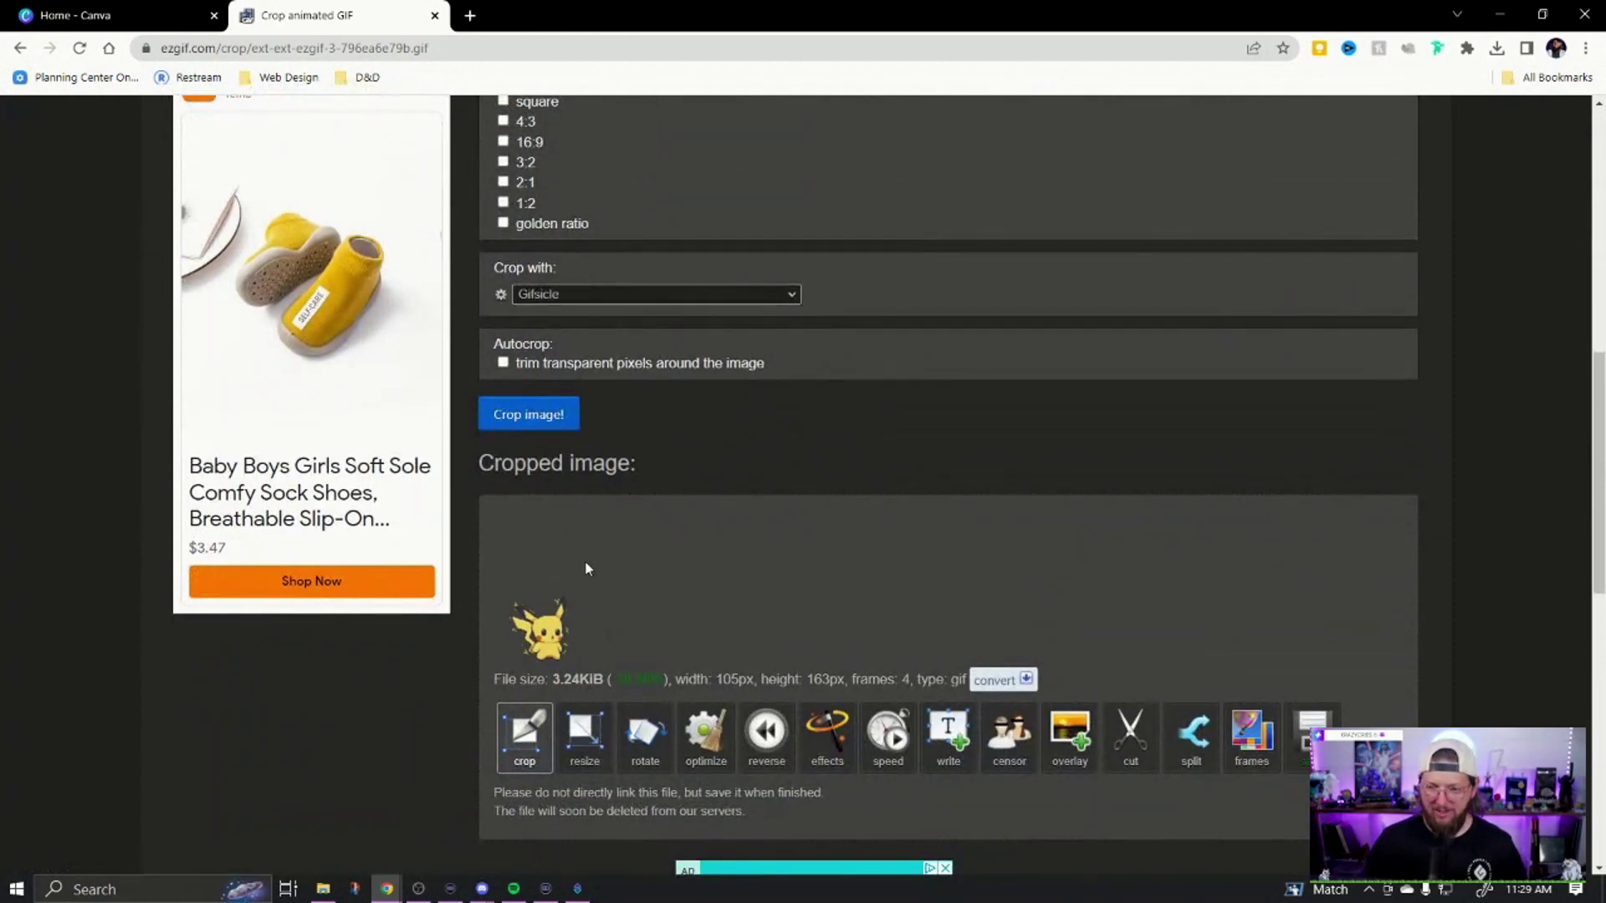
pyautogui.scroll(8, 798, 525)
pyautogui.hotkey('alt', 'Left')
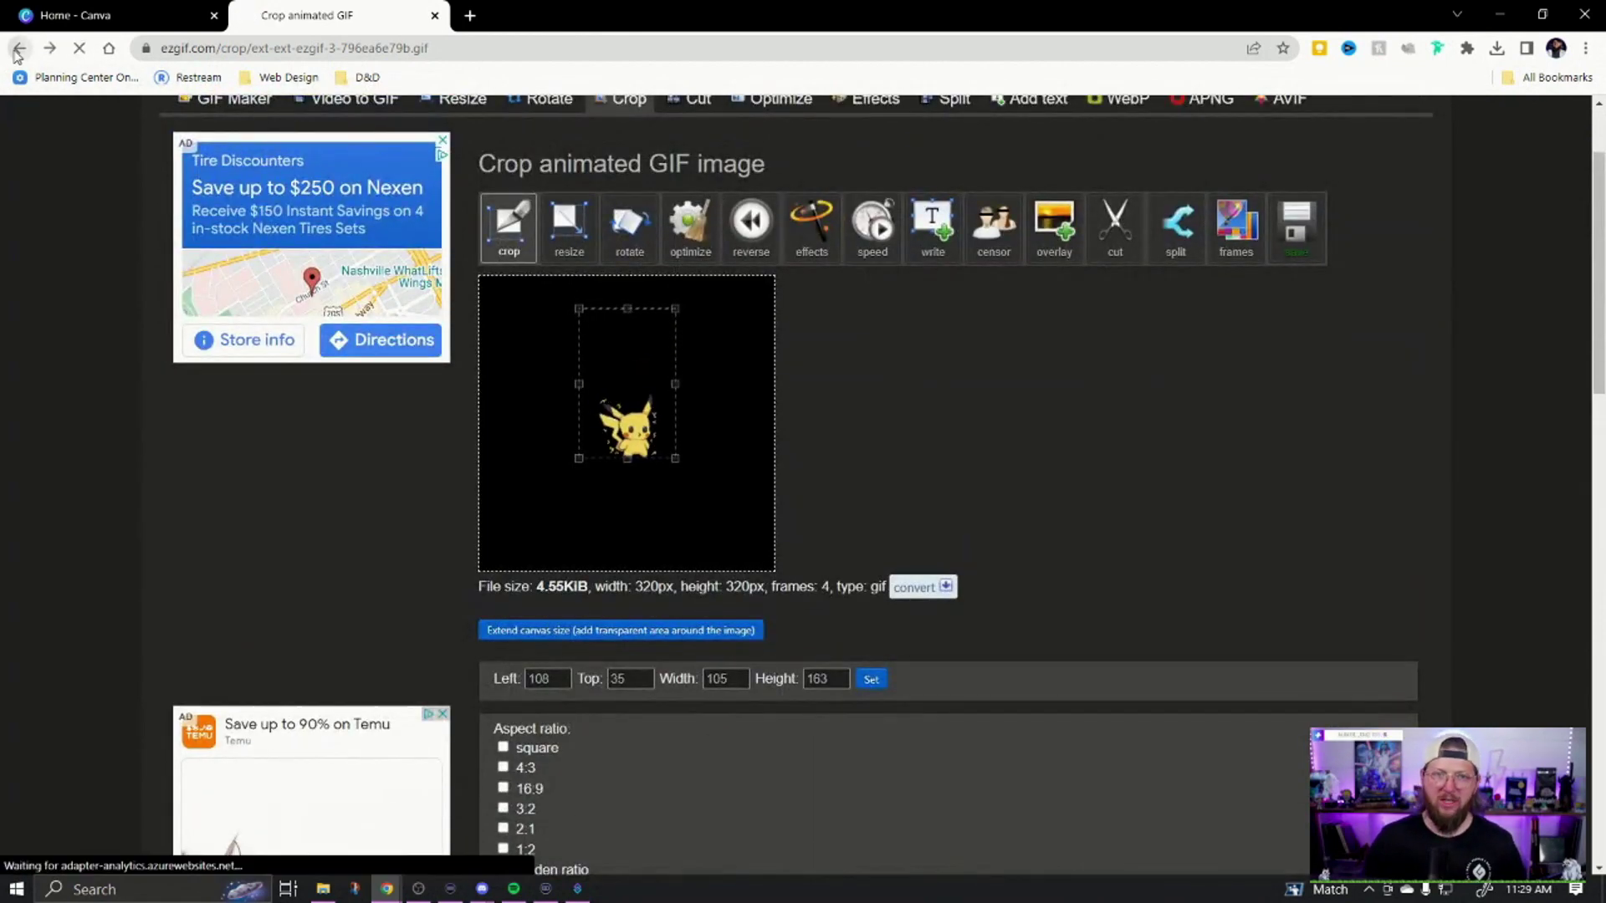
pyautogui.scroll(4, 310, 299)
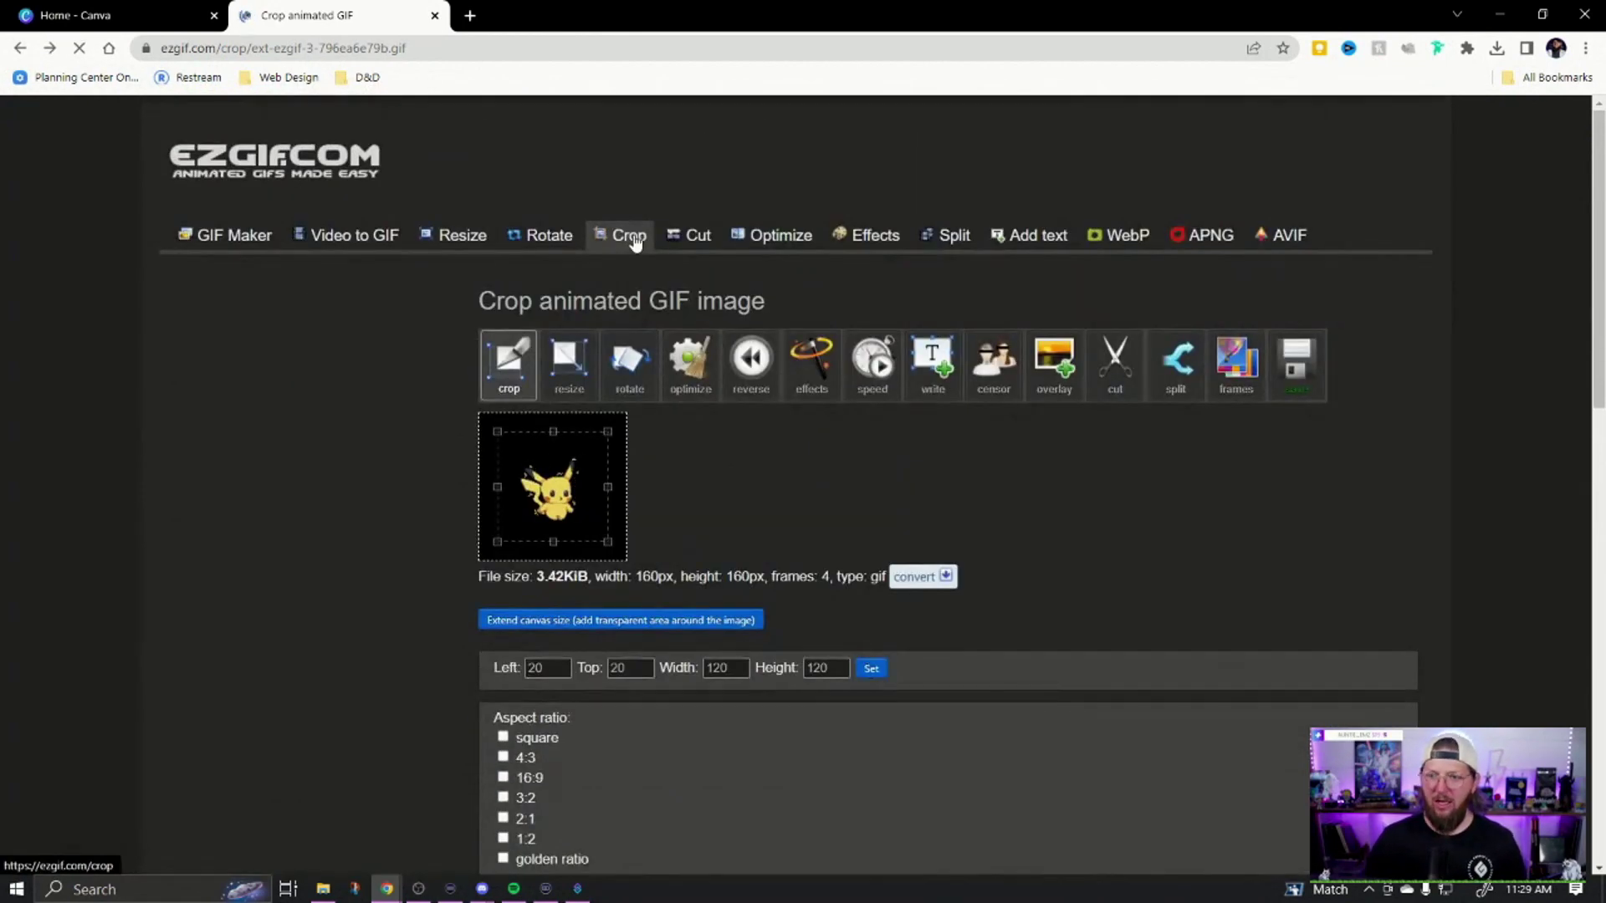
# Upload the Jeff7190_charge GIF into a fresh ezgif crop editor
pyautogui.click(625, 236)
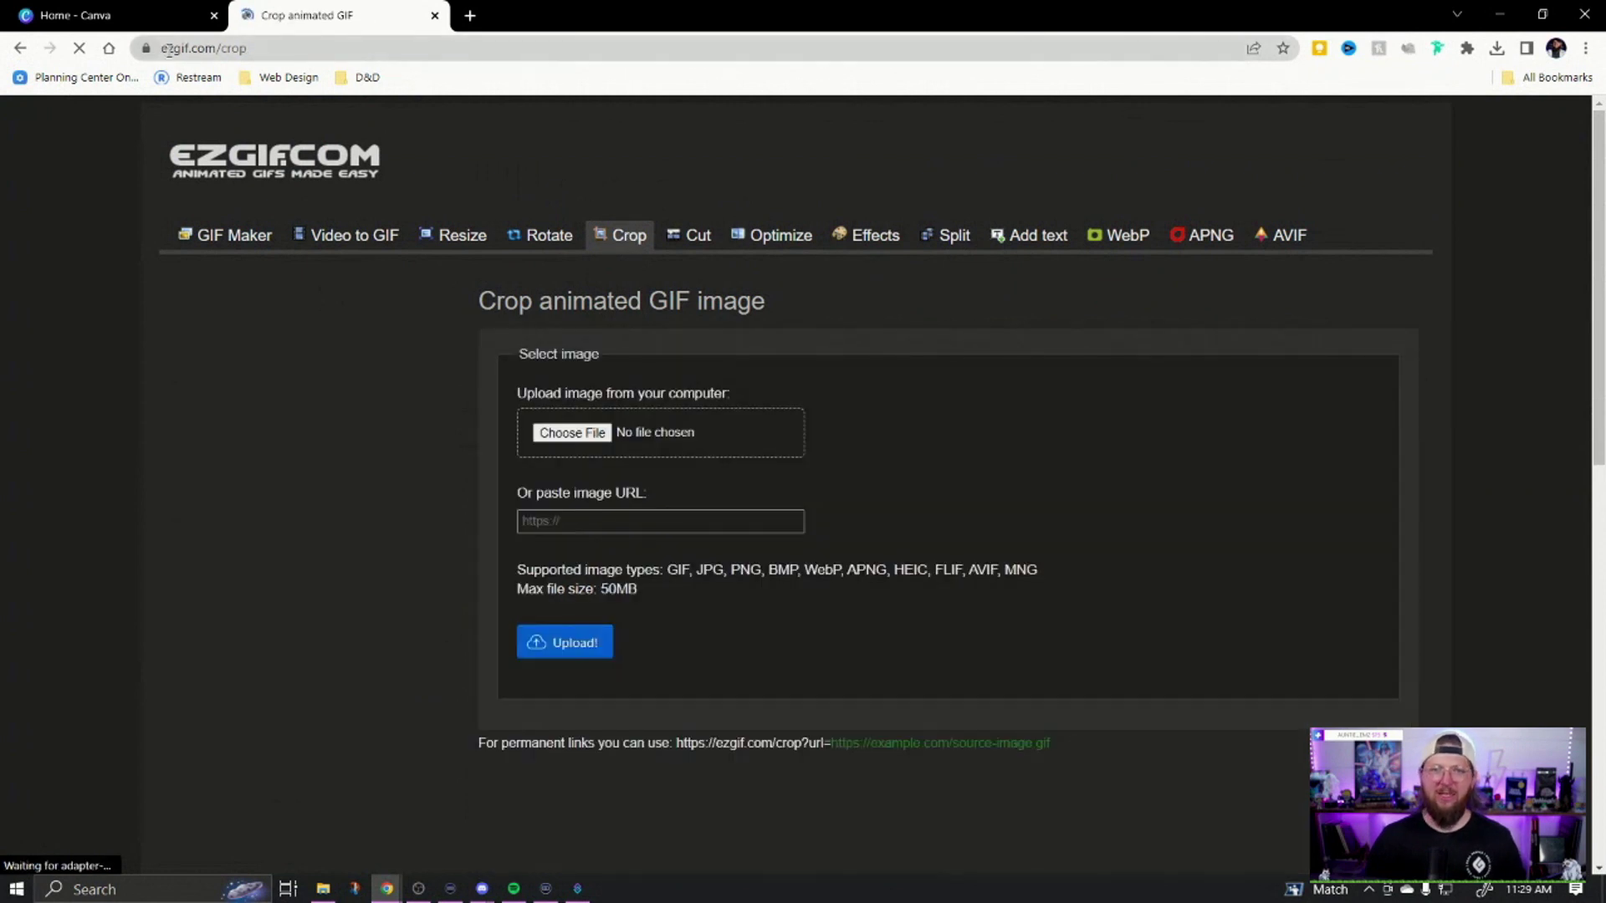
pyautogui.click(310, 48)
pyautogui.press('Return')
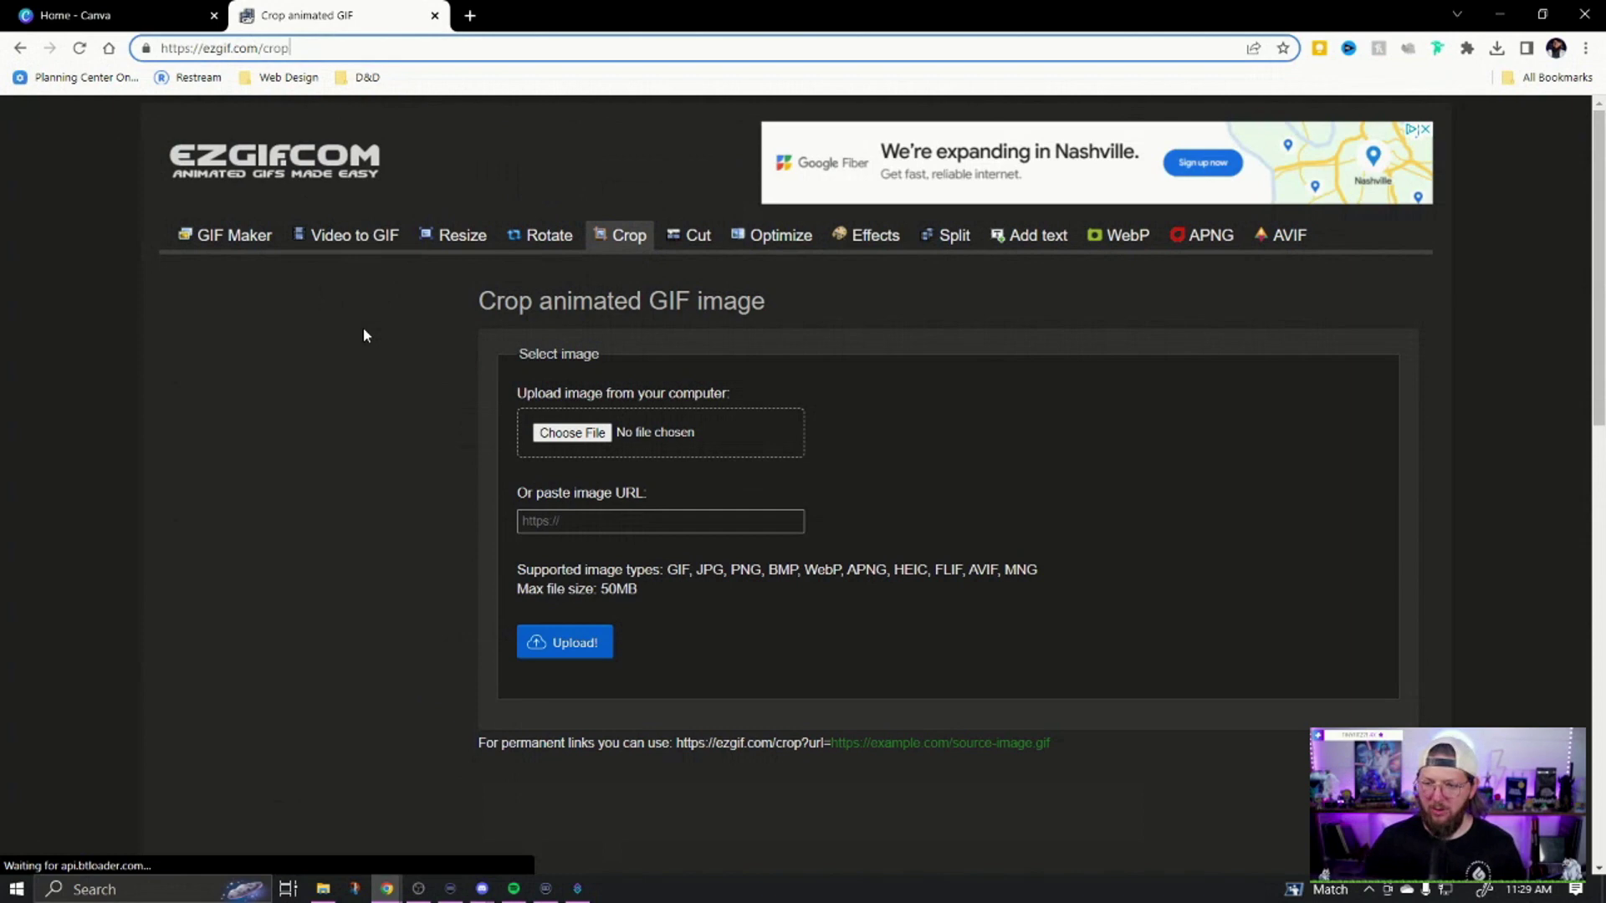
pyautogui.click(801, 442)
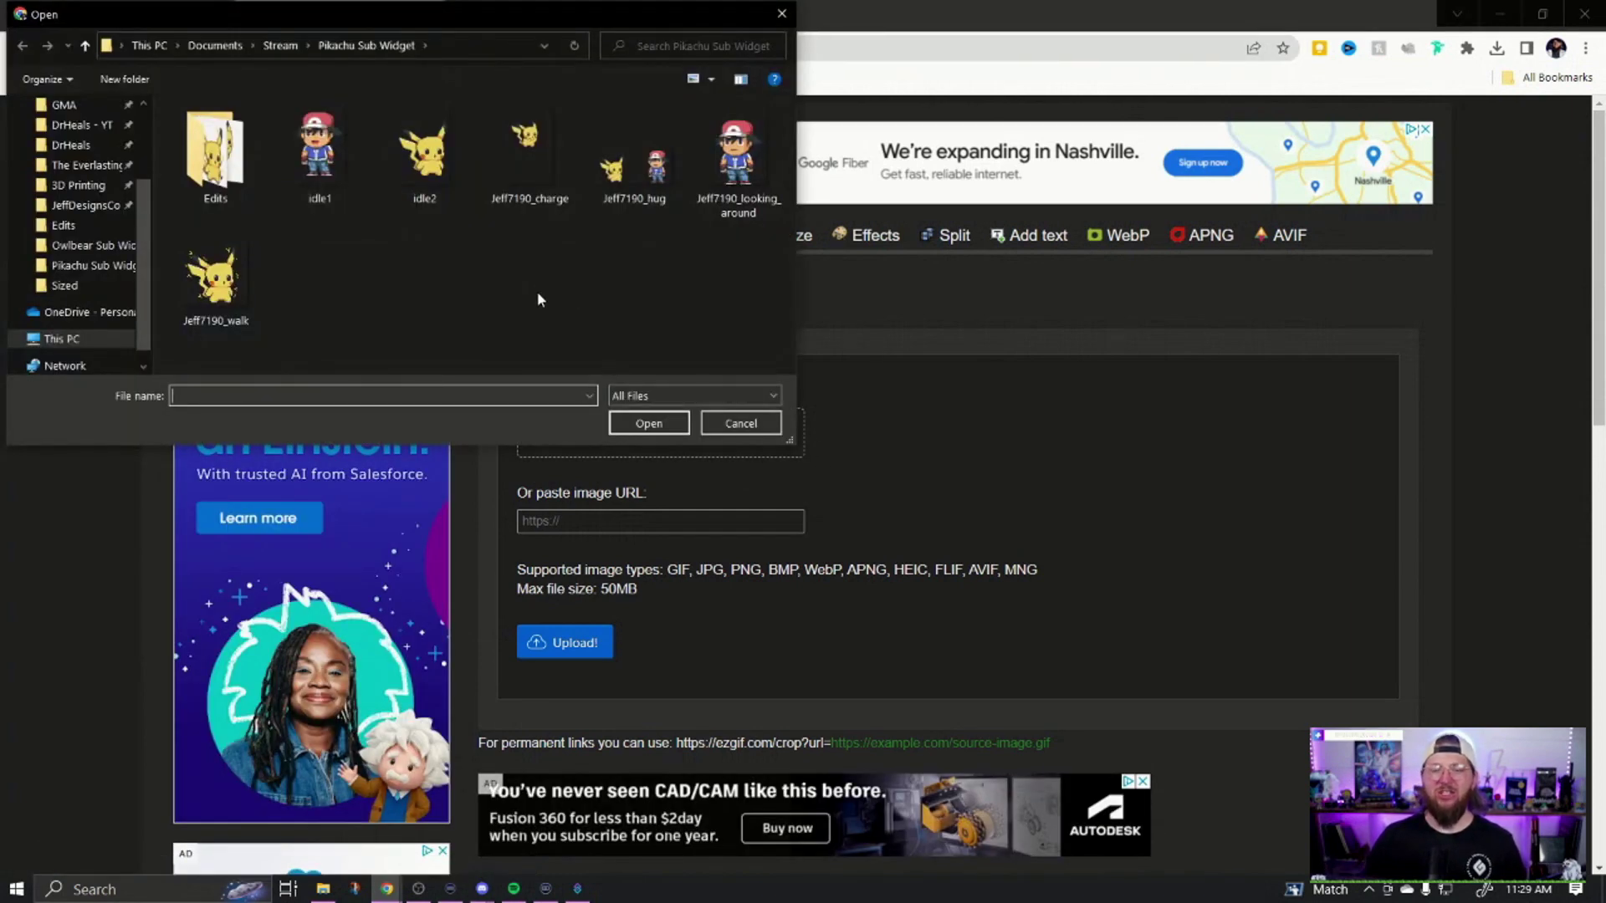
pyautogui.click(536, 154)
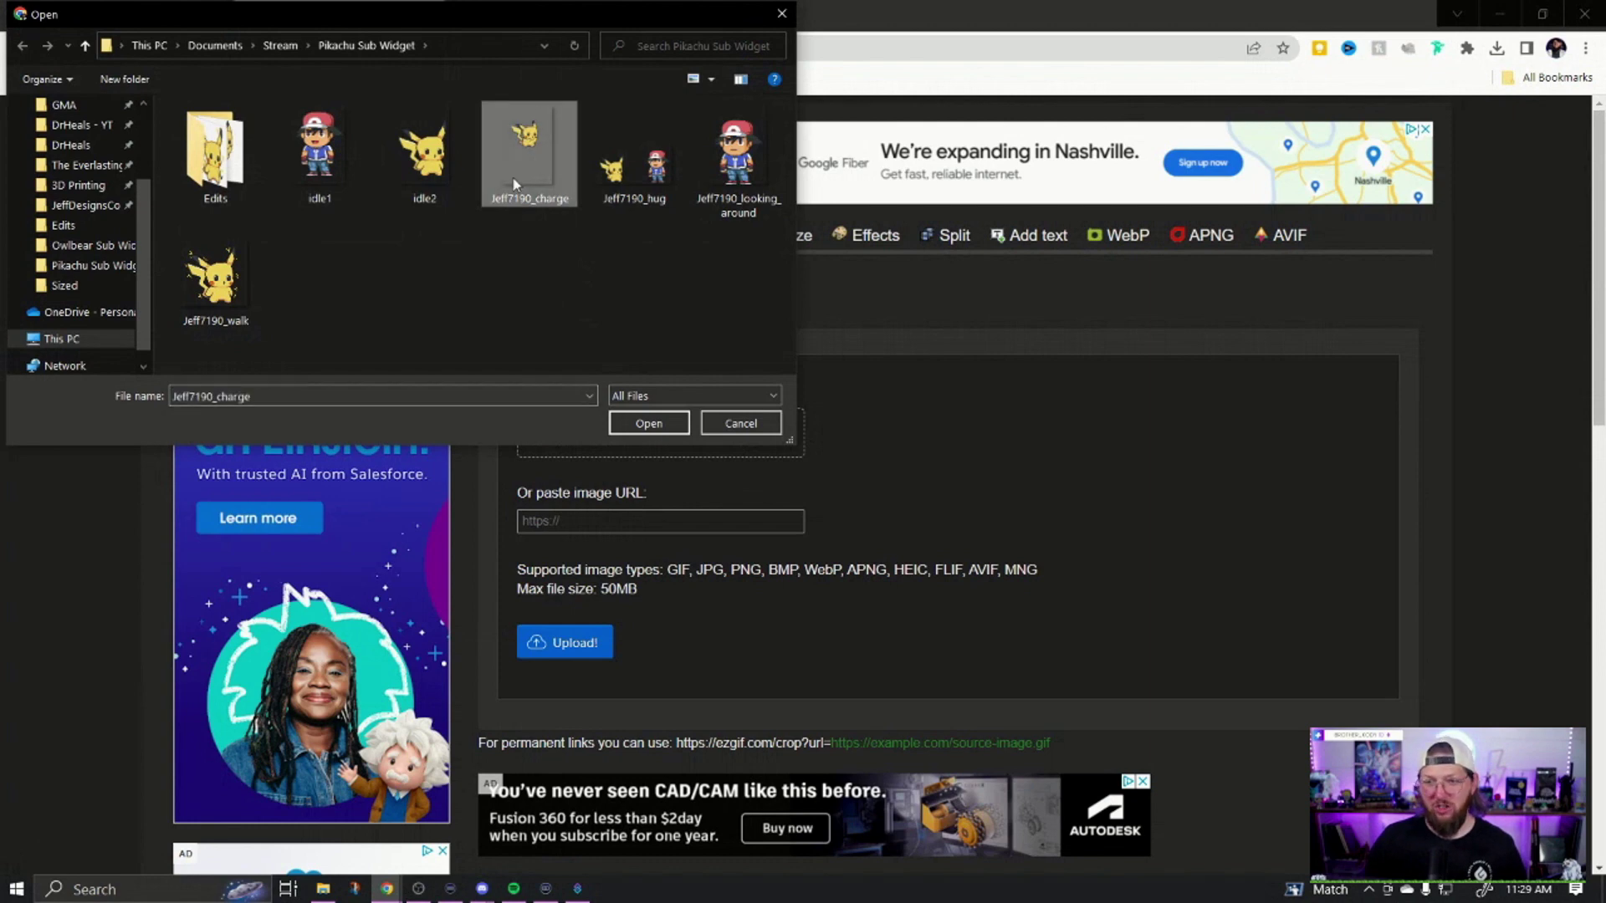
pyautogui.doubleClick(539, 149)
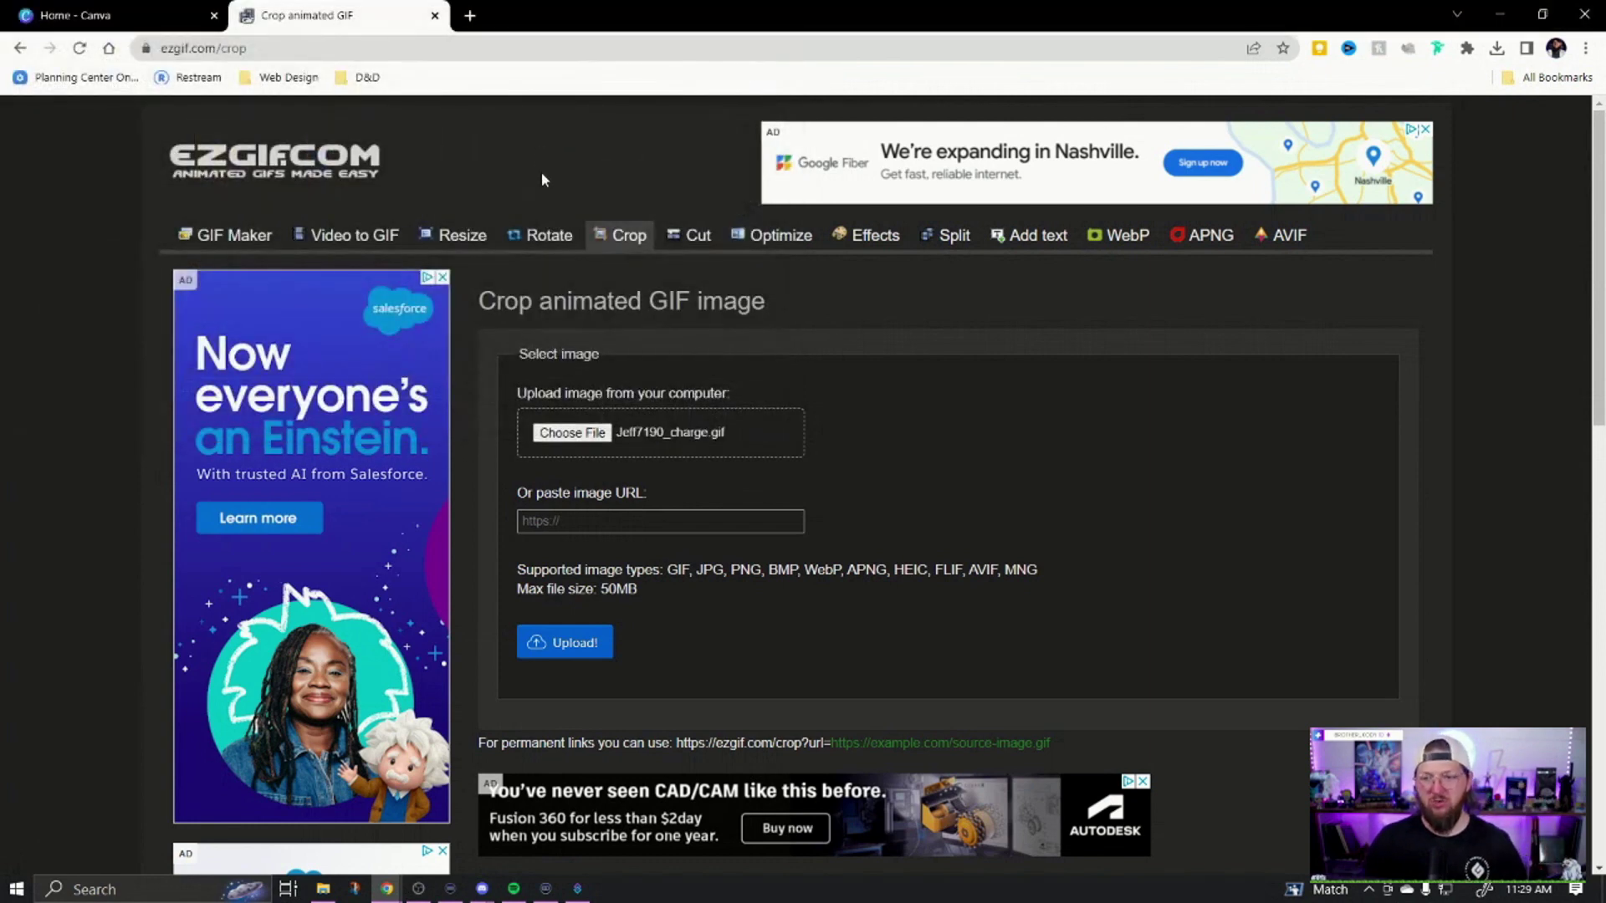
pyautogui.click(602, 659)
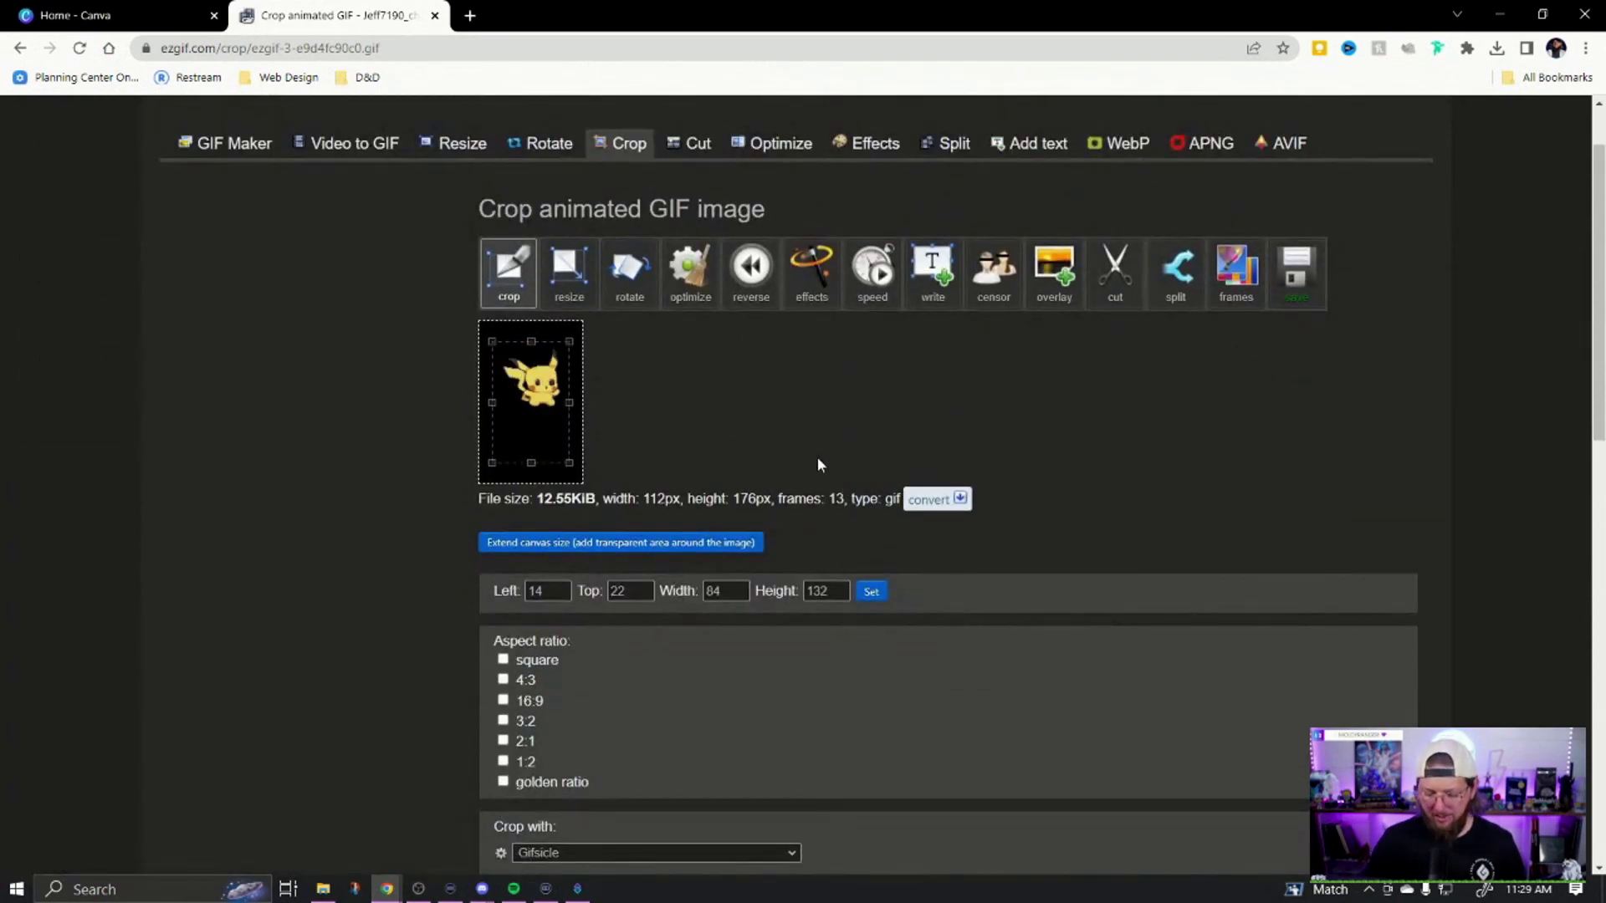
# Adjust the crop box around Pikachu to Left 5, Top 6, 95×166 px
pyautogui.hotkey('ctrl', '+')
pyautogui.hotkey('ctrl', '+')
pyautogui.scroll(-4, 828, 452)
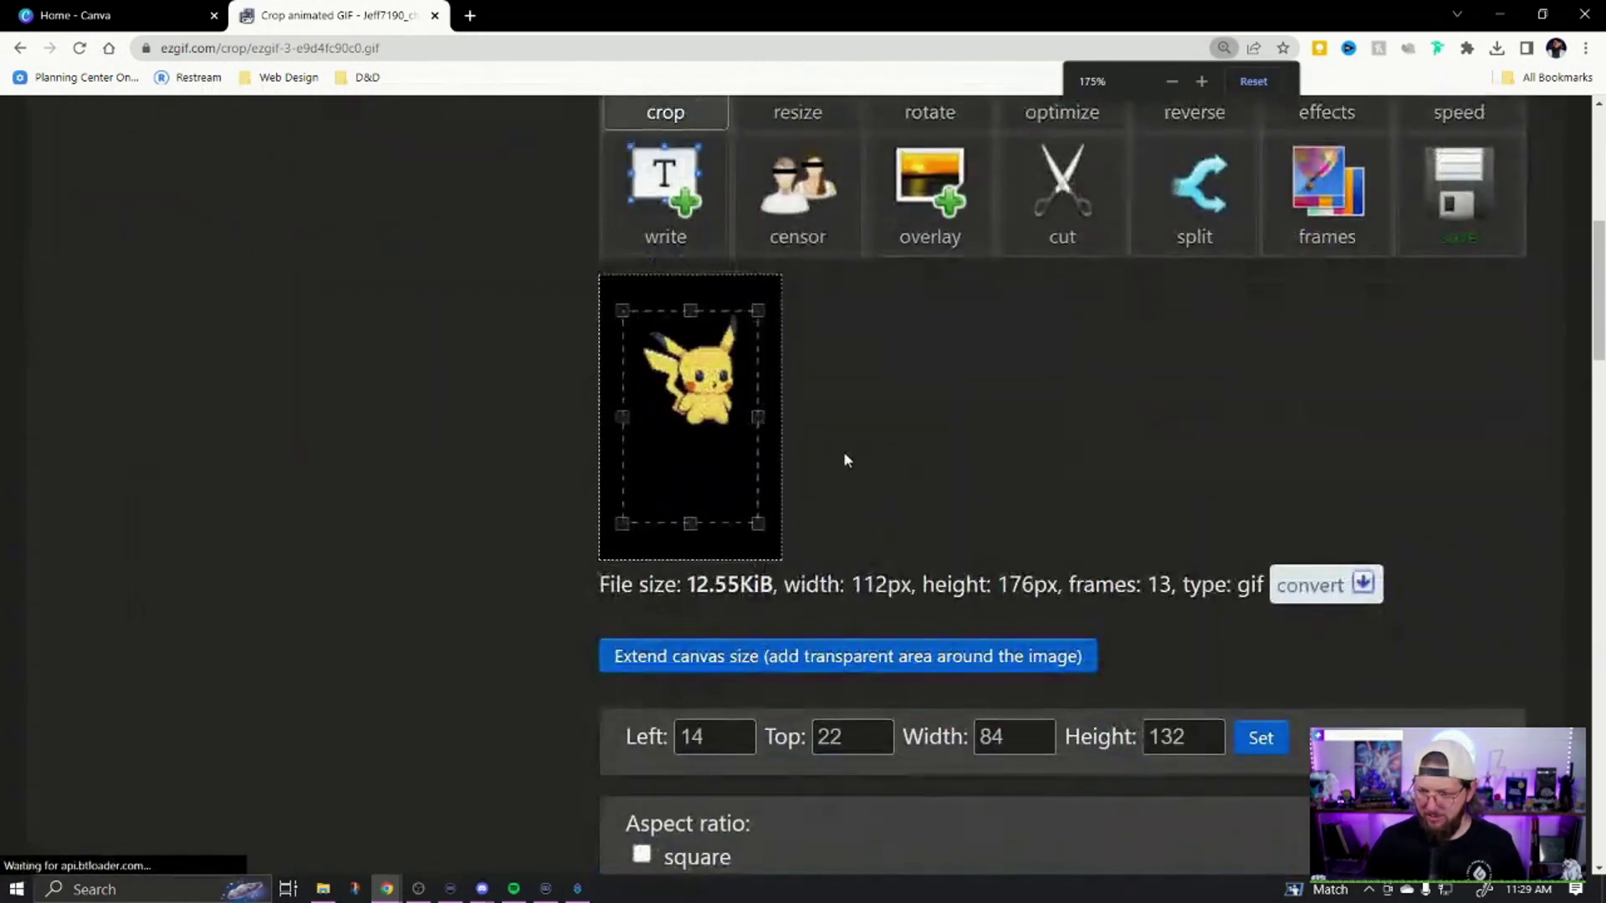
pyautogui.moveTo(685, 527); pyautogui.dragTo(690, 551)
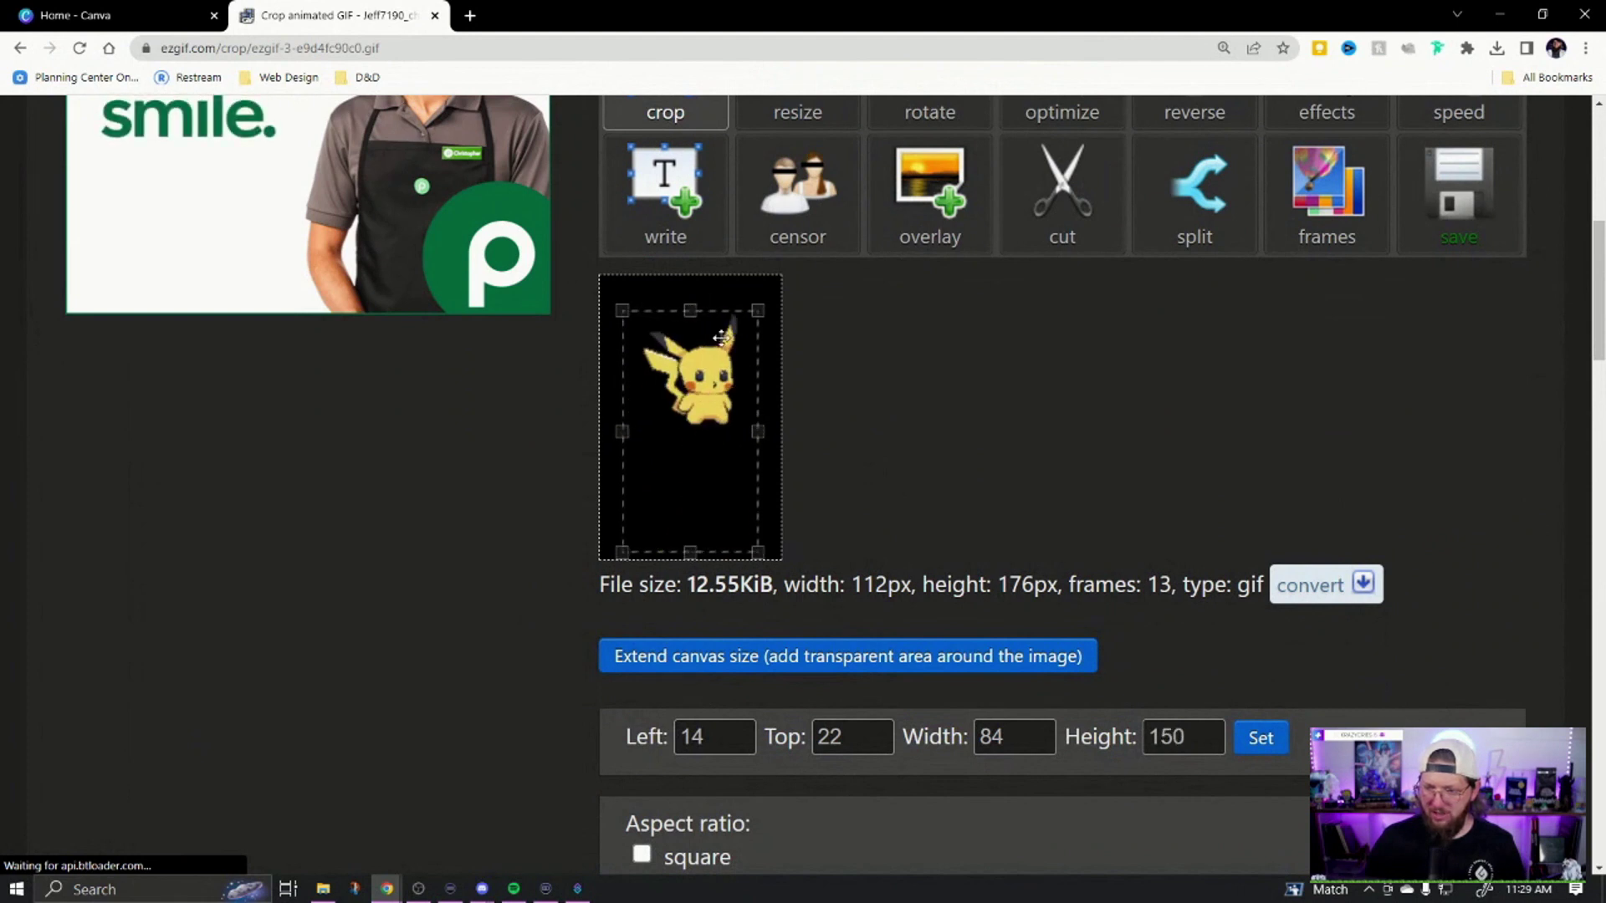
pyautogui.moveTo(690, 311); pyautogui.dragTo(690, 290)
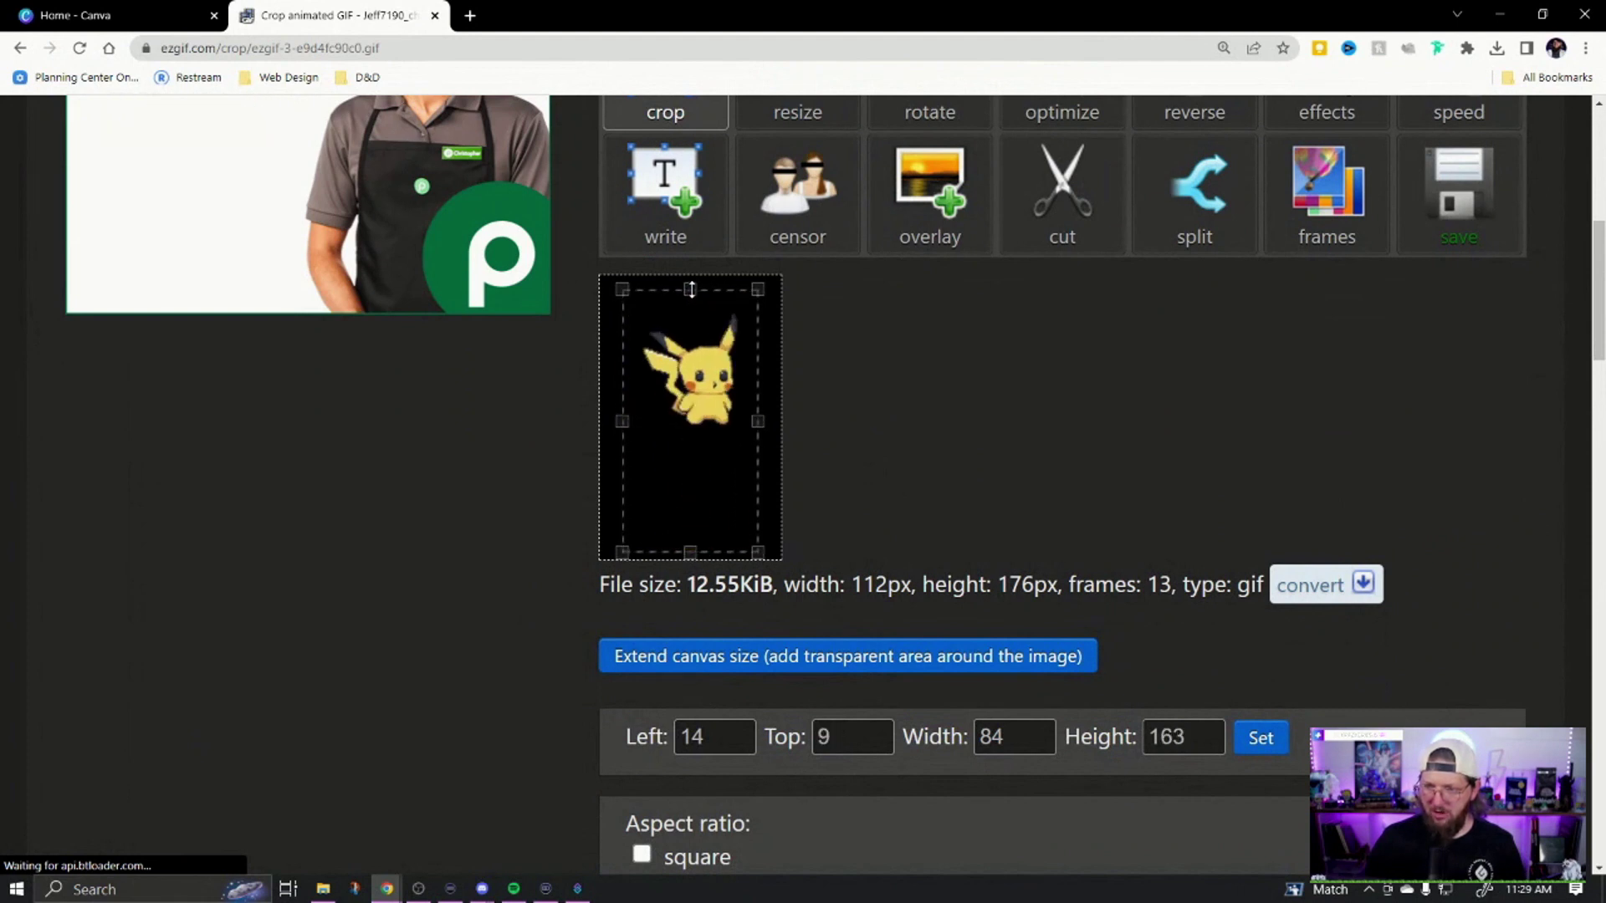
pyautogui.moveTo(621, 422); pyautogui.dragTo(606, 423)
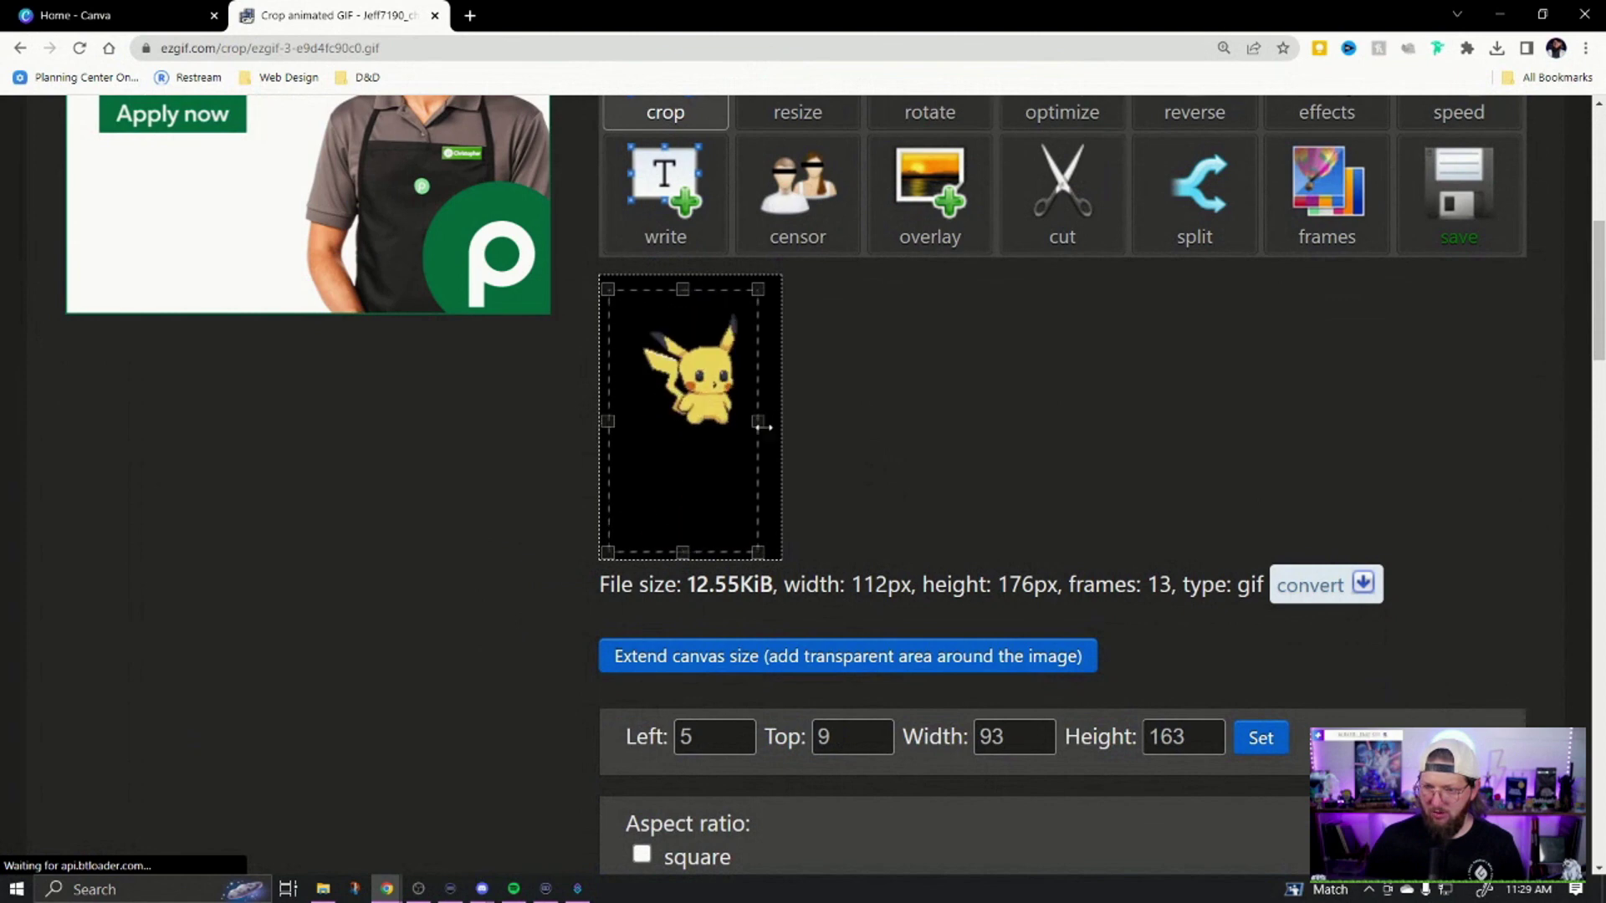
pyautogui.moveTo(757, 422); pyautogui.dragTo(762, 424)
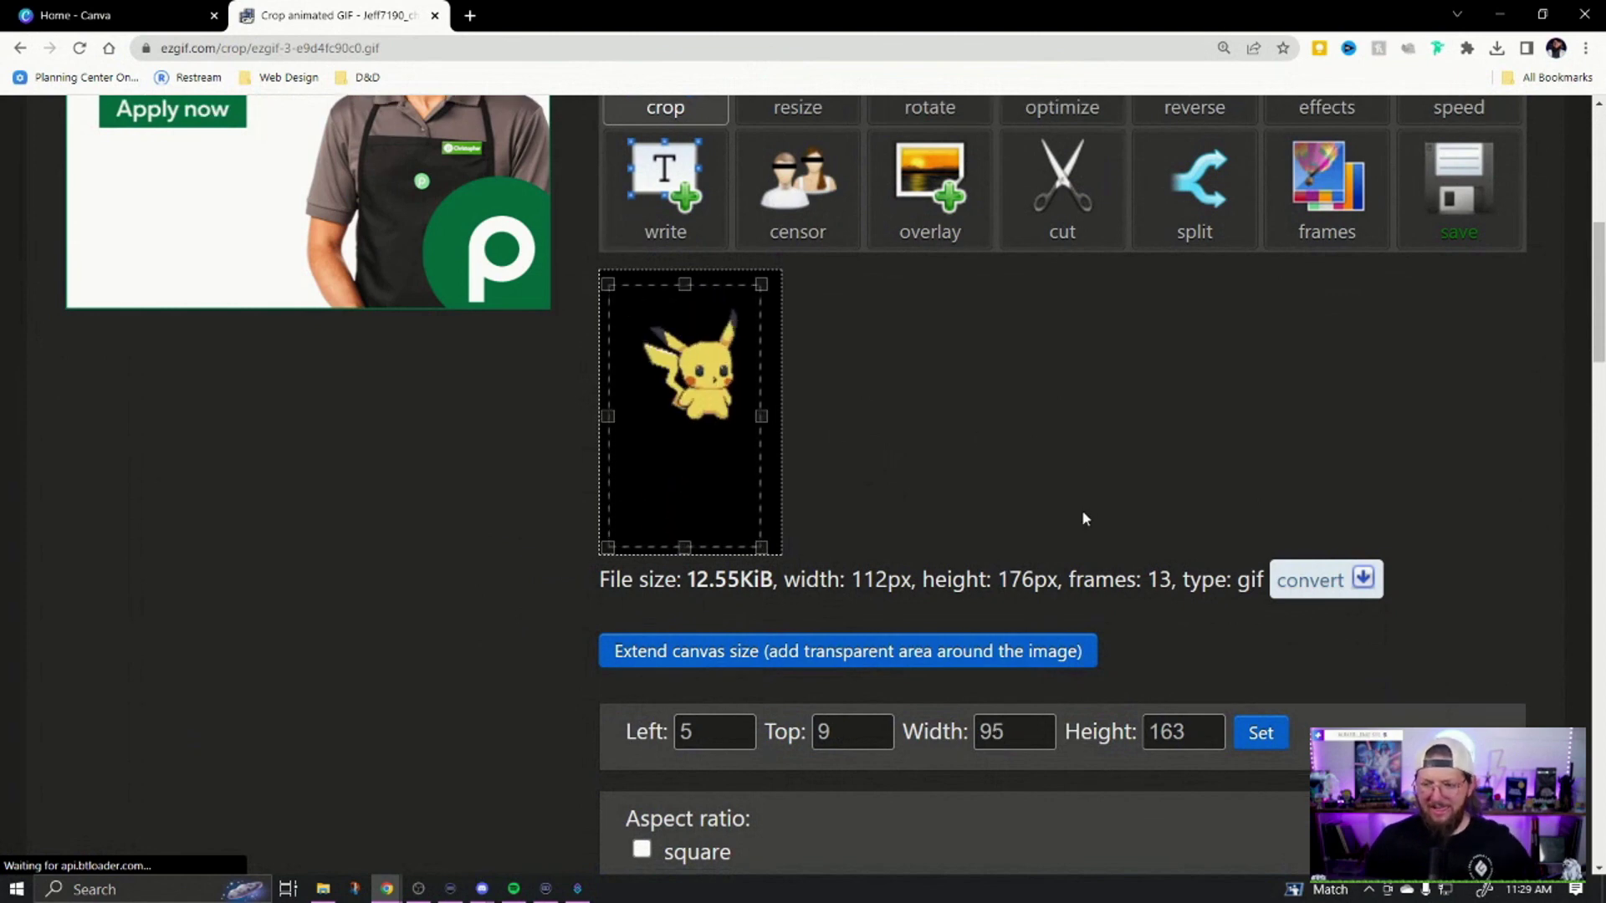
pyautogui.scroll(-4, 1081, 510)
pyautogui.scroll(3, 1139, 520)
pyautogui.scroll(-1, 1087, 586)
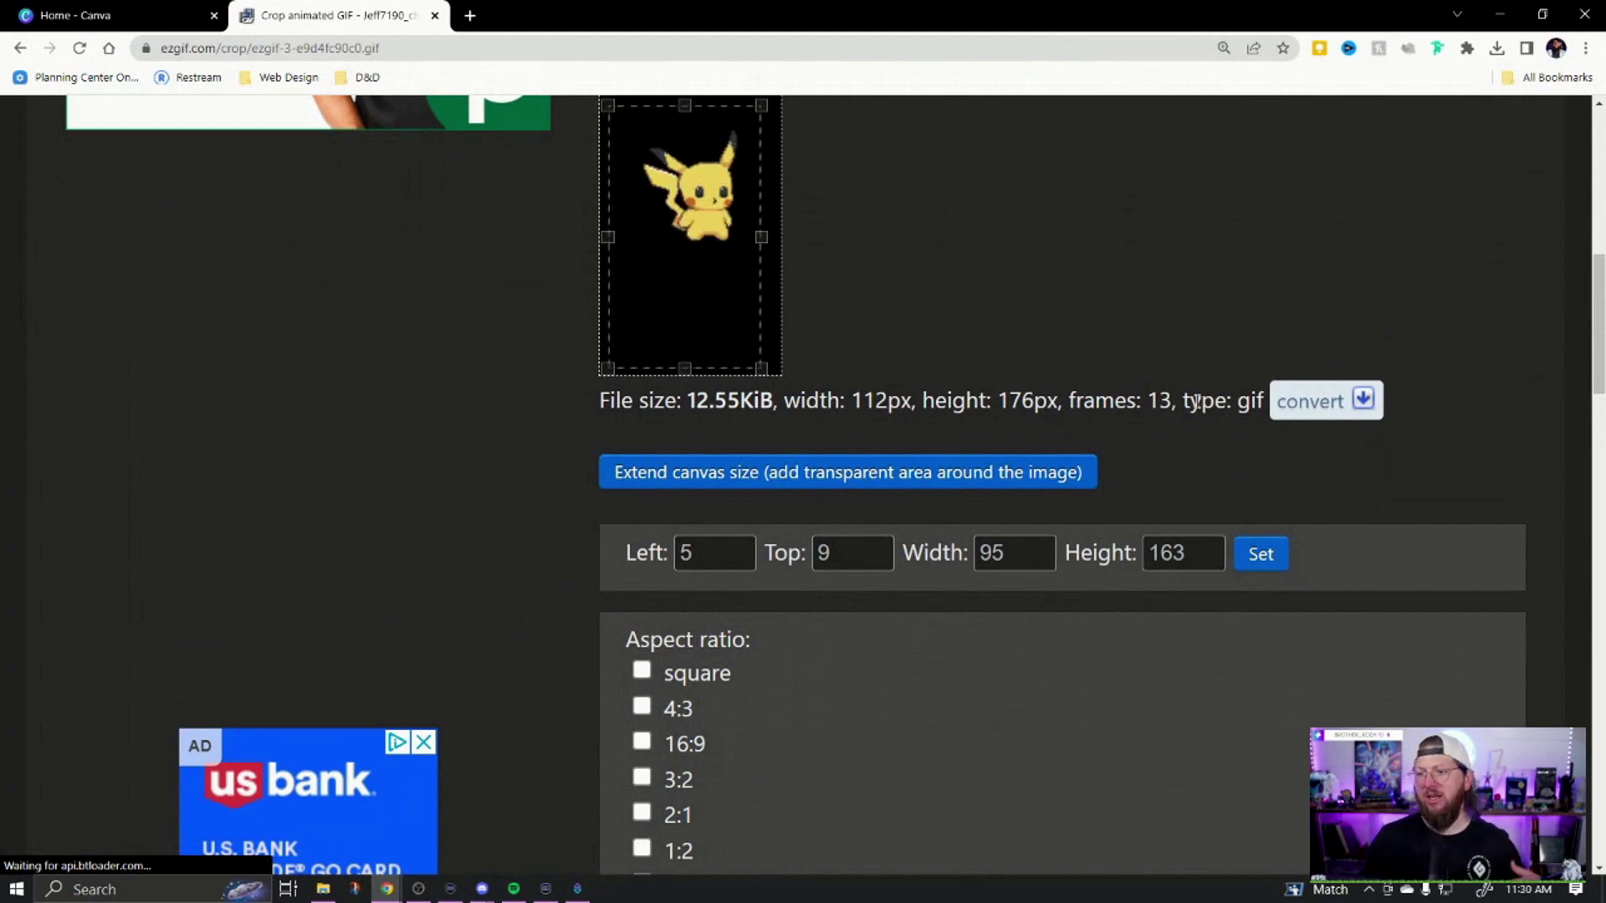
pyautogui.scroll(2, 1222, 605)
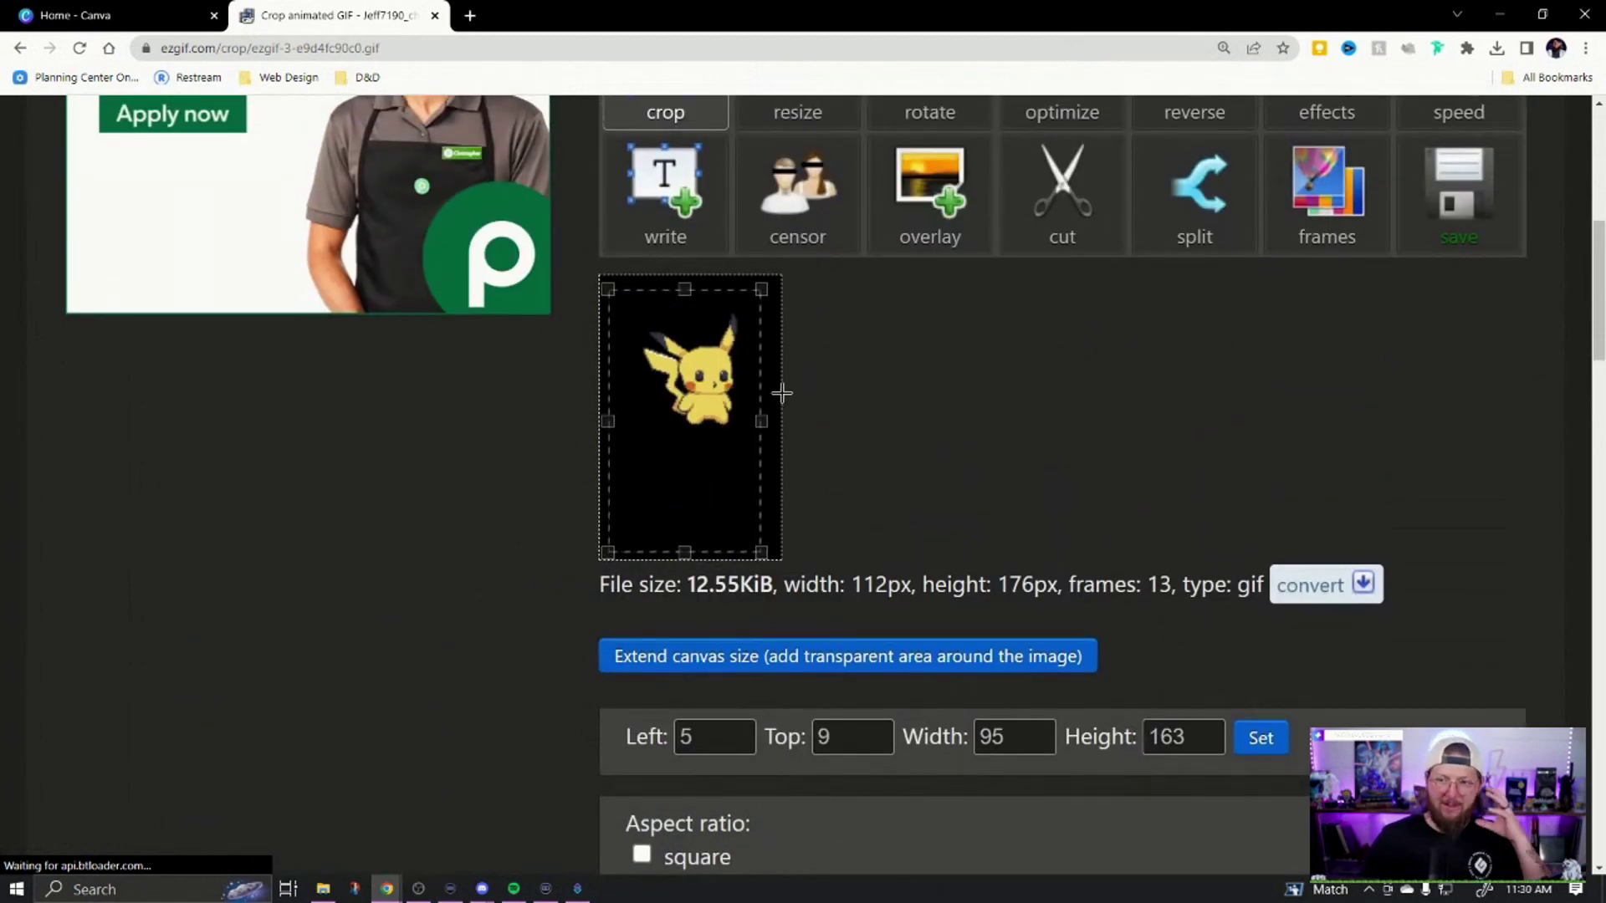
pyautogui.moveTo(684, 289); pyautogui.dragTo(684, 286)
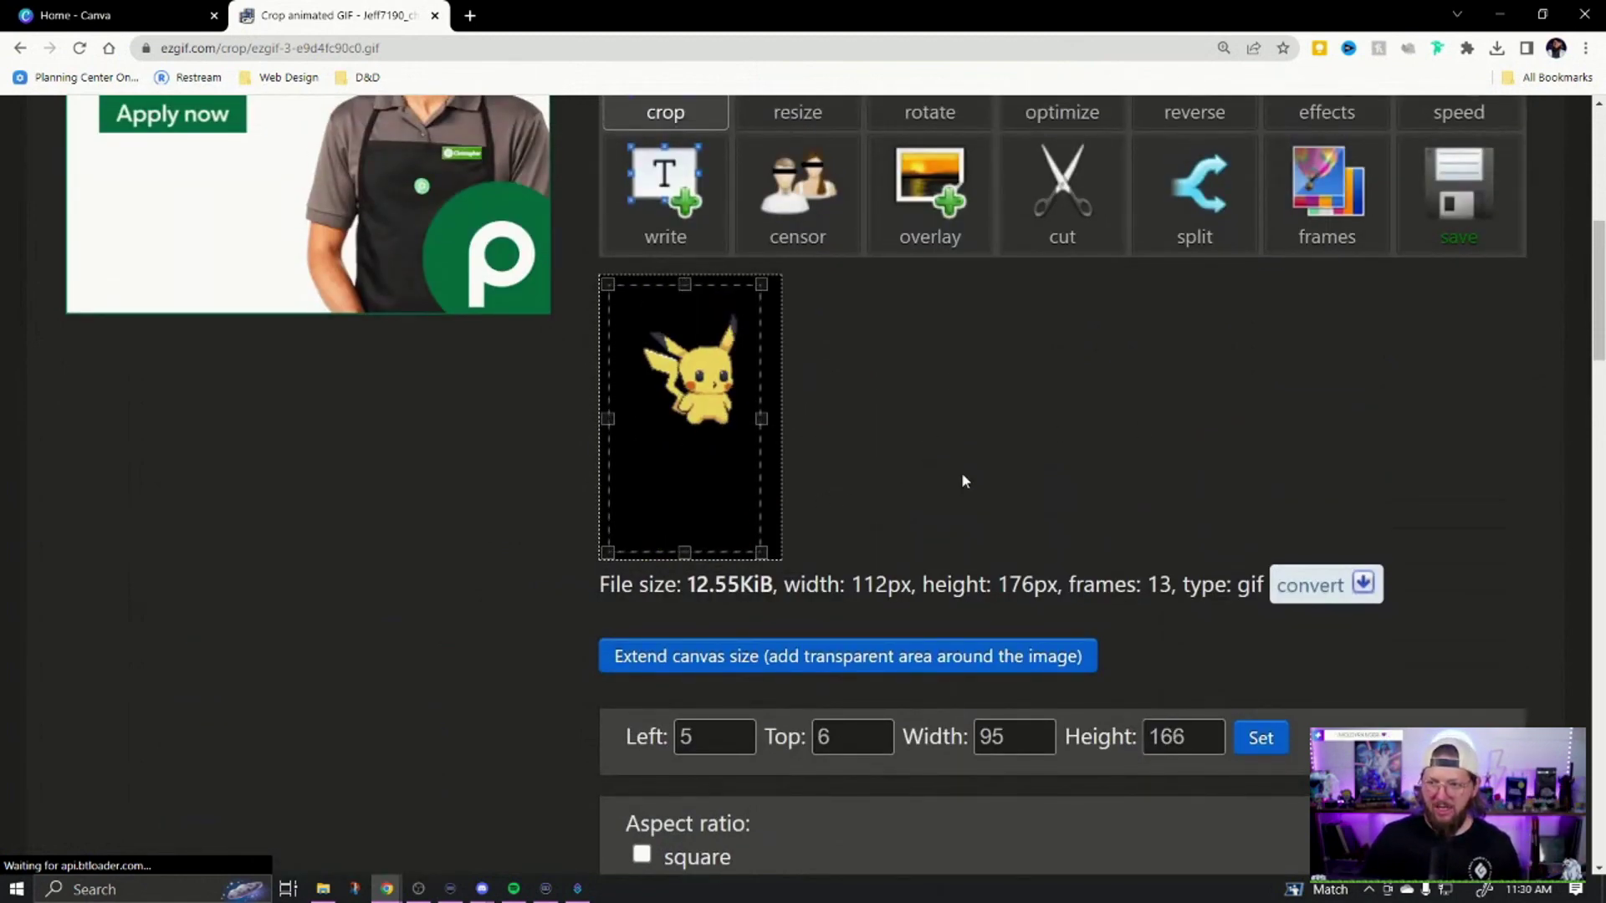
pyautogui.scroll(-10, 966, 474)
# Crop the GIF and begin saving the cropped result
pyautogui.click(686, 567)
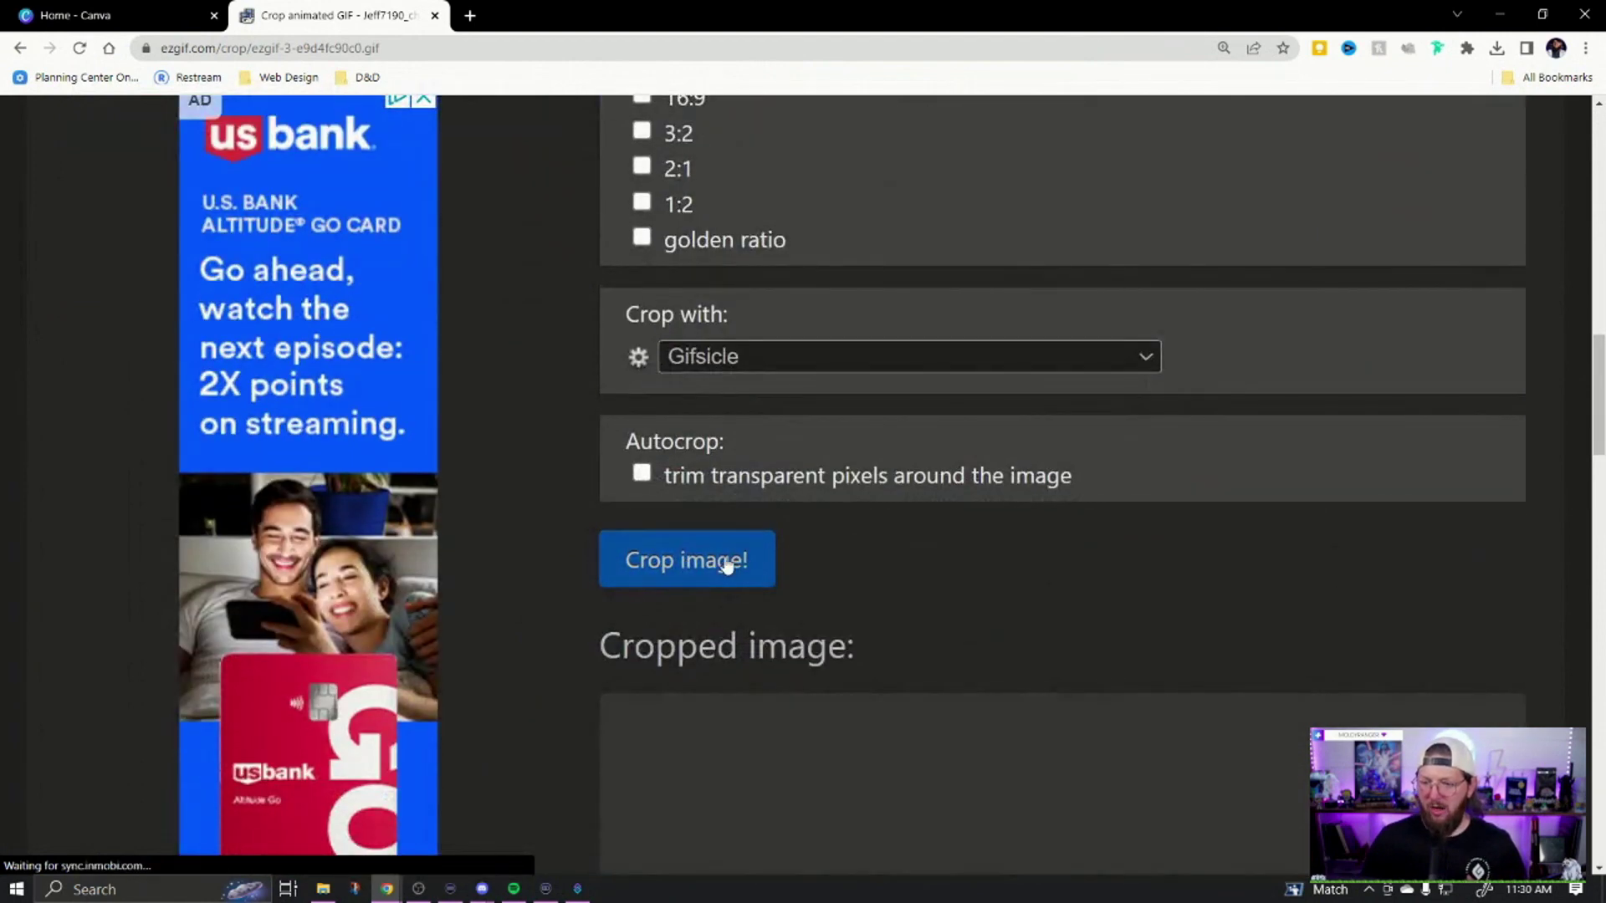
pyautogui.scroll(-4, 1061, 515)
pyautogui.rightClick(724, 458)
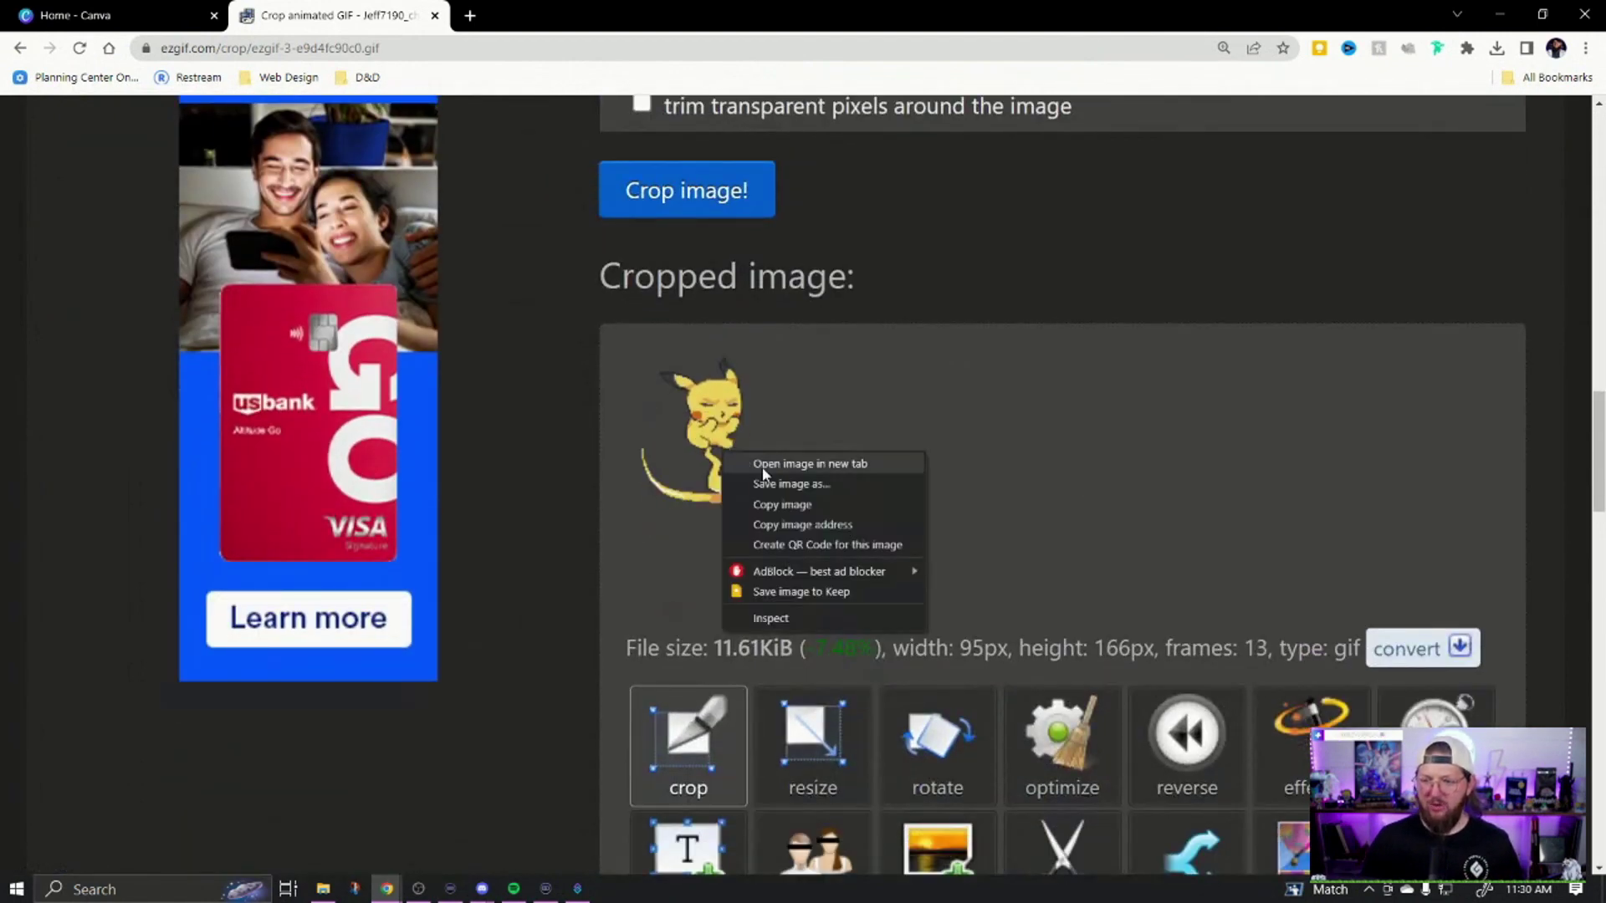
pyautogui.click(771, 482)
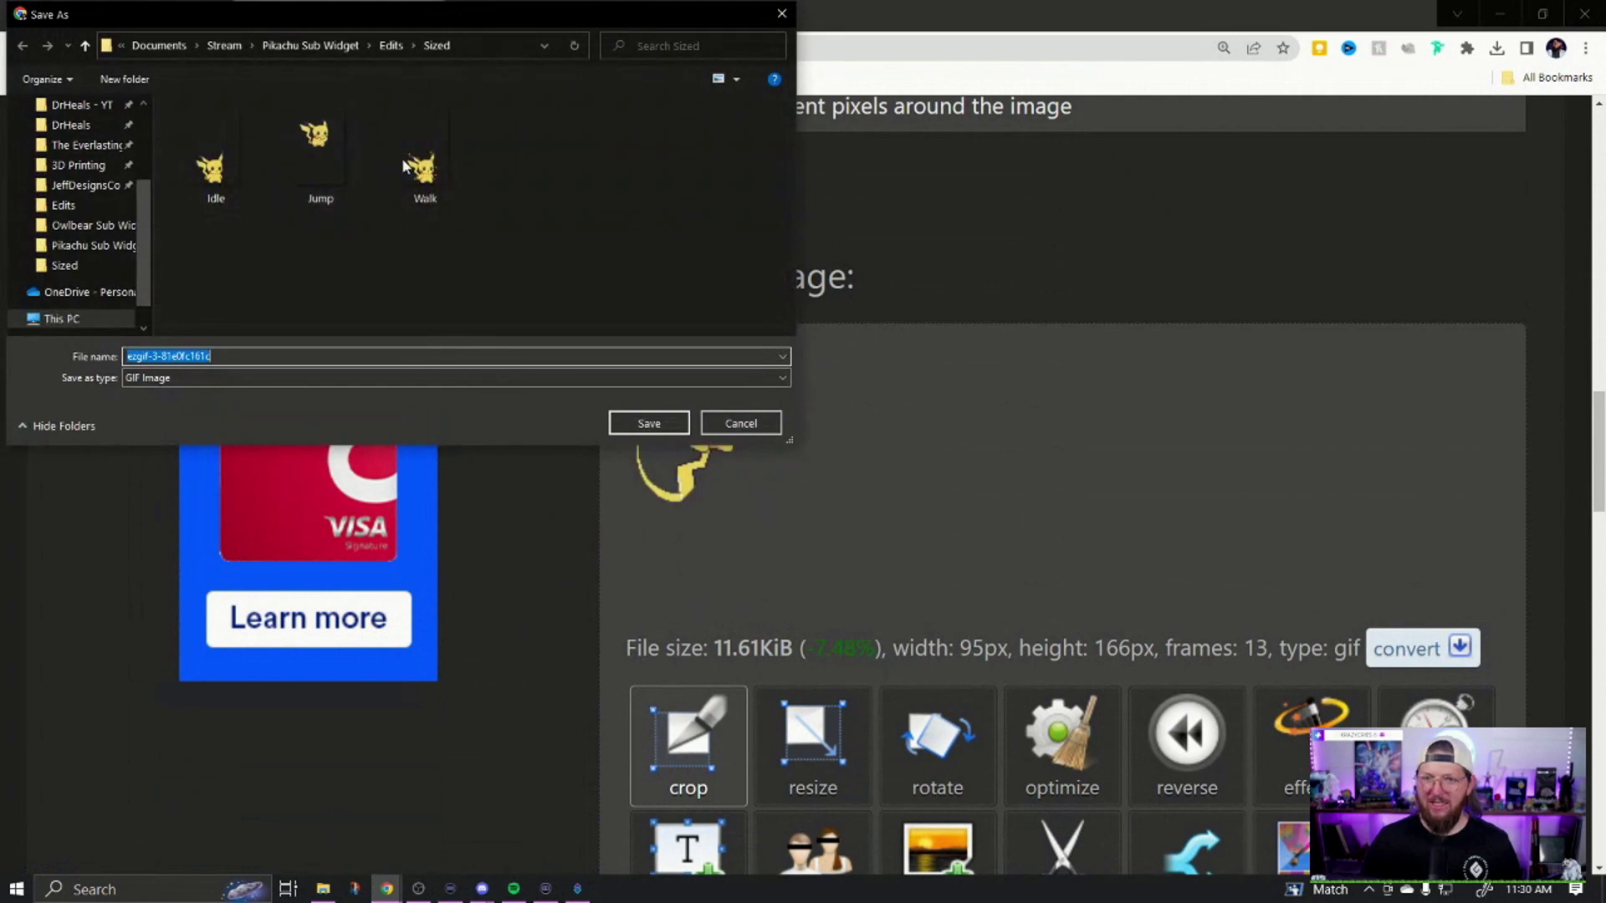
# Cancel the save and upload idle2.gif into a fresh ezgif crop page
pyautogui.click(753, 425)
pyautogui.scroll(15, 983, 472)
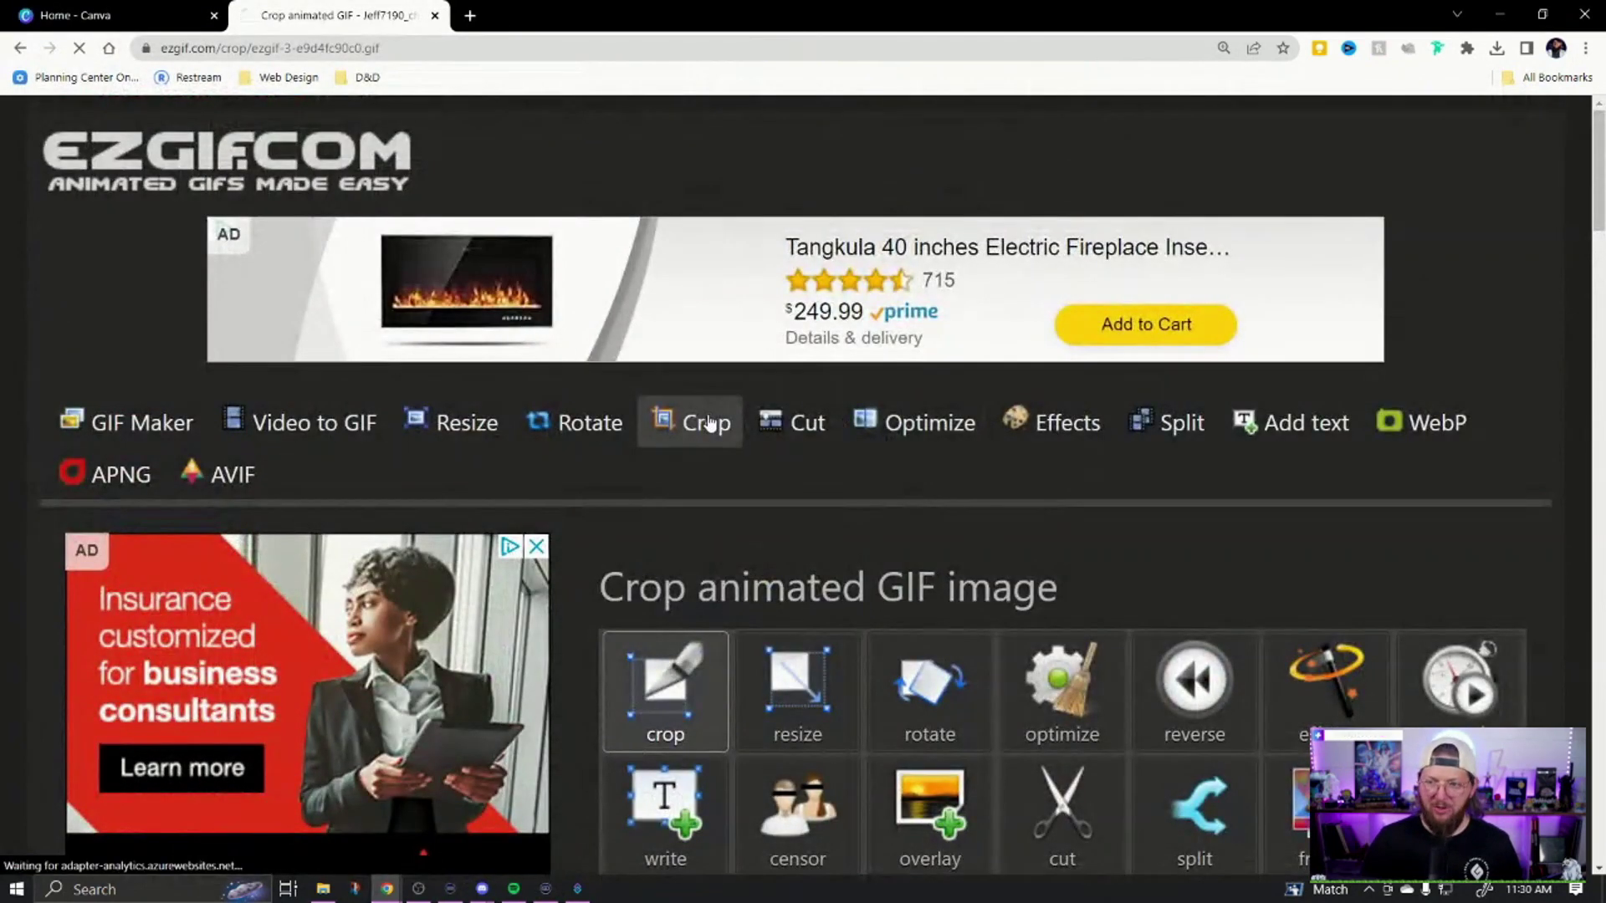
pyautogui.click(709, 424)
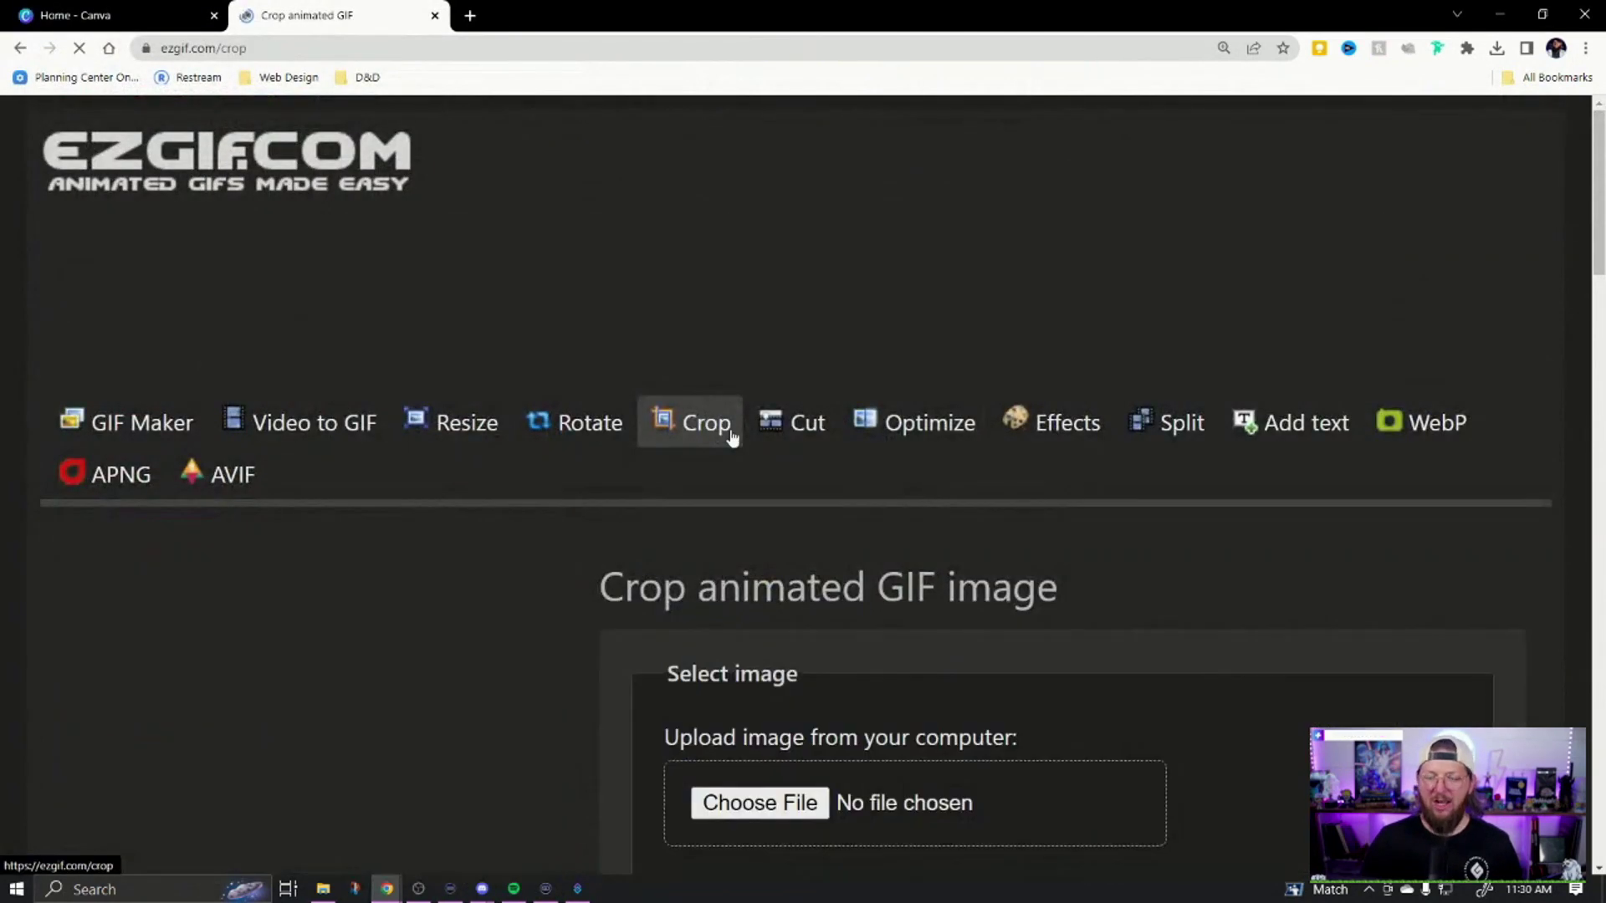
pyautogui.scroll(-2, 710, 532)
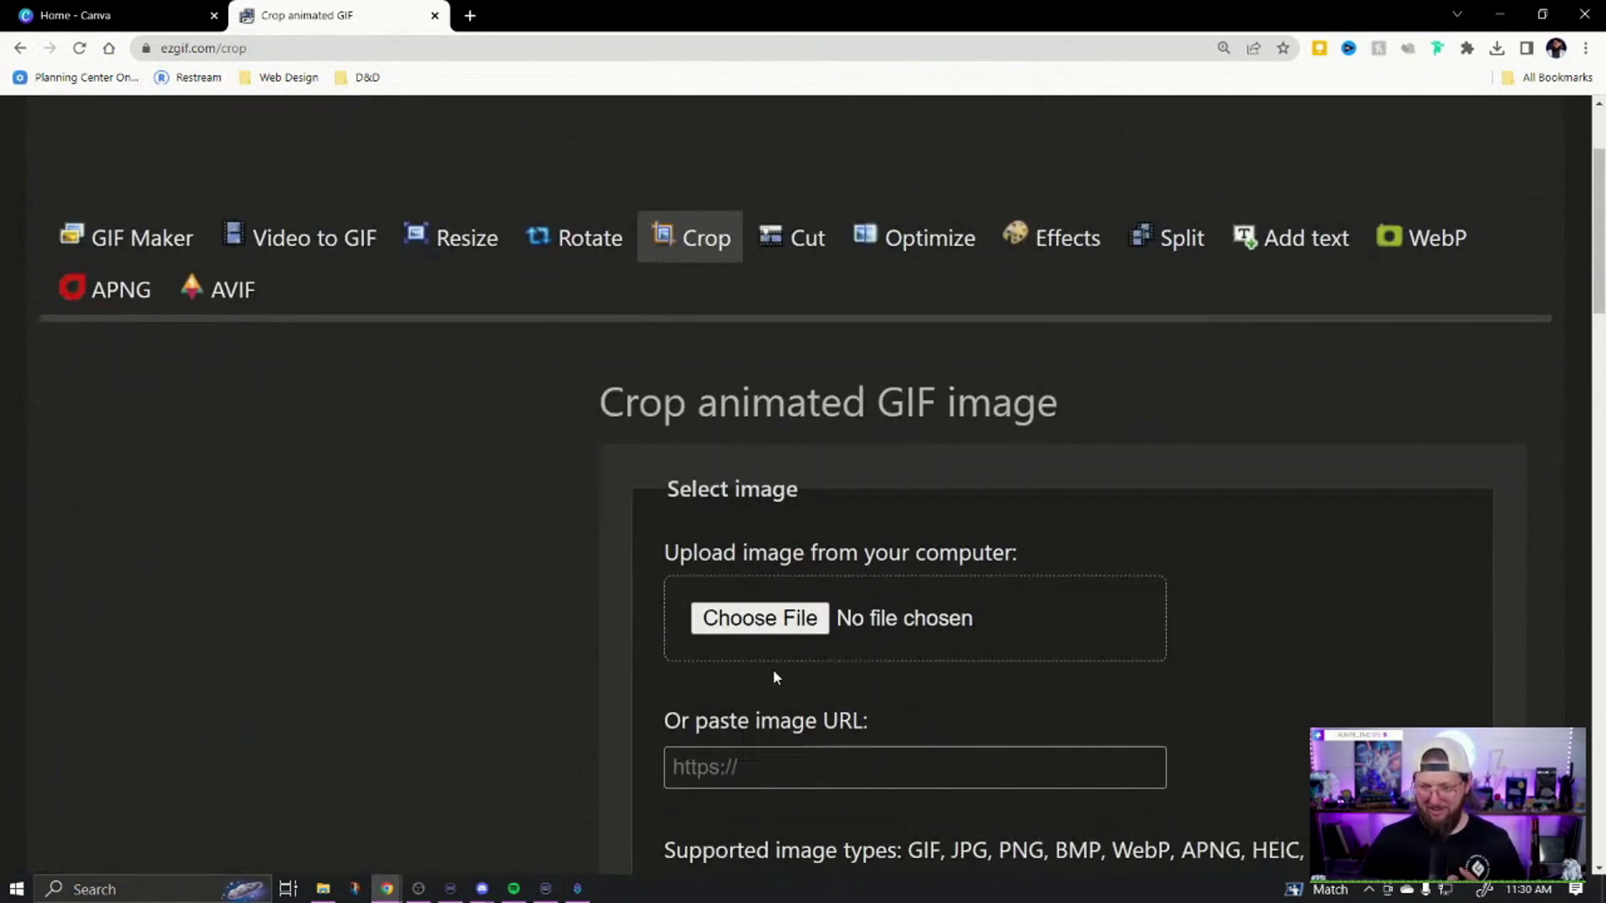
pyautogui.click(768, 625)
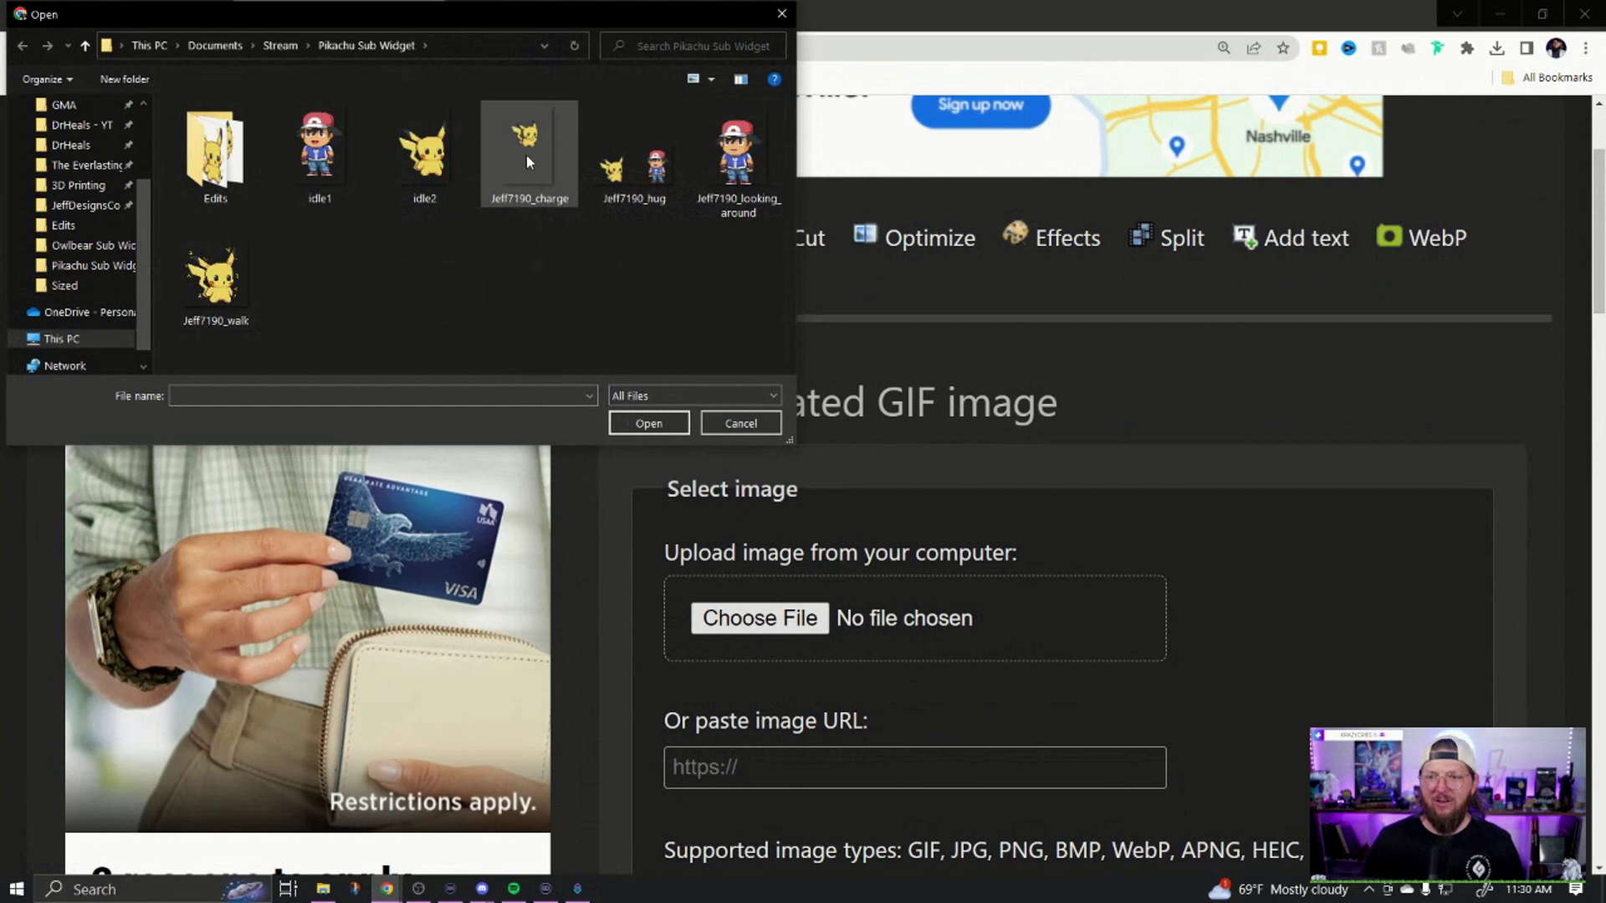
pyautogui.doubleClick(423, 155)
pyautogui.scroll(-5, 986, 485)
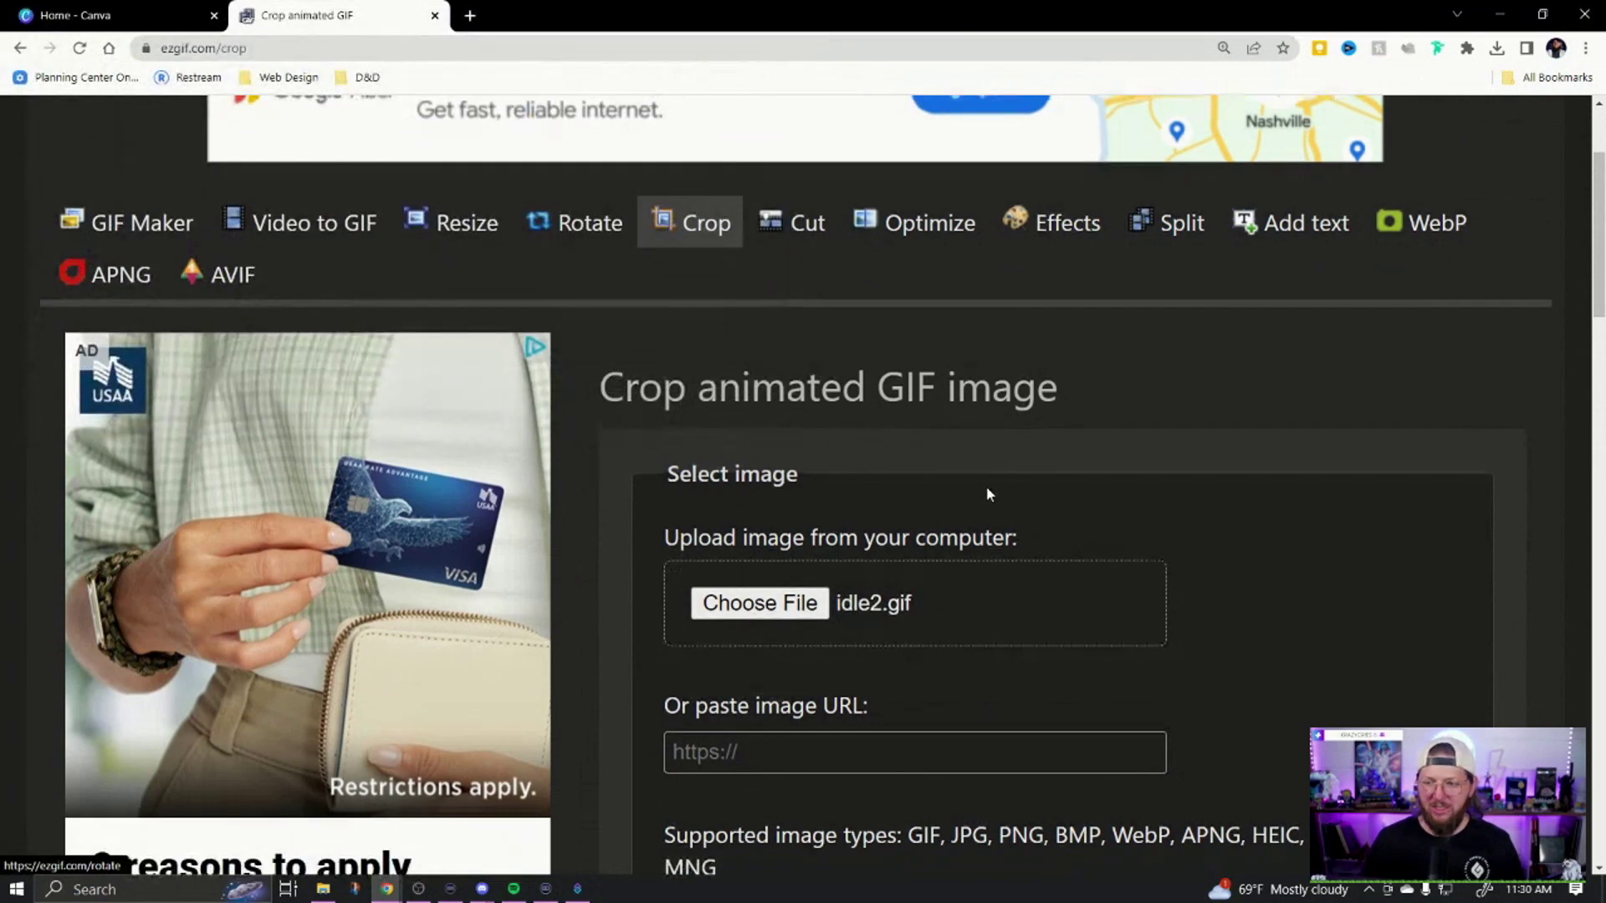
pyautogui.click(782, 542)
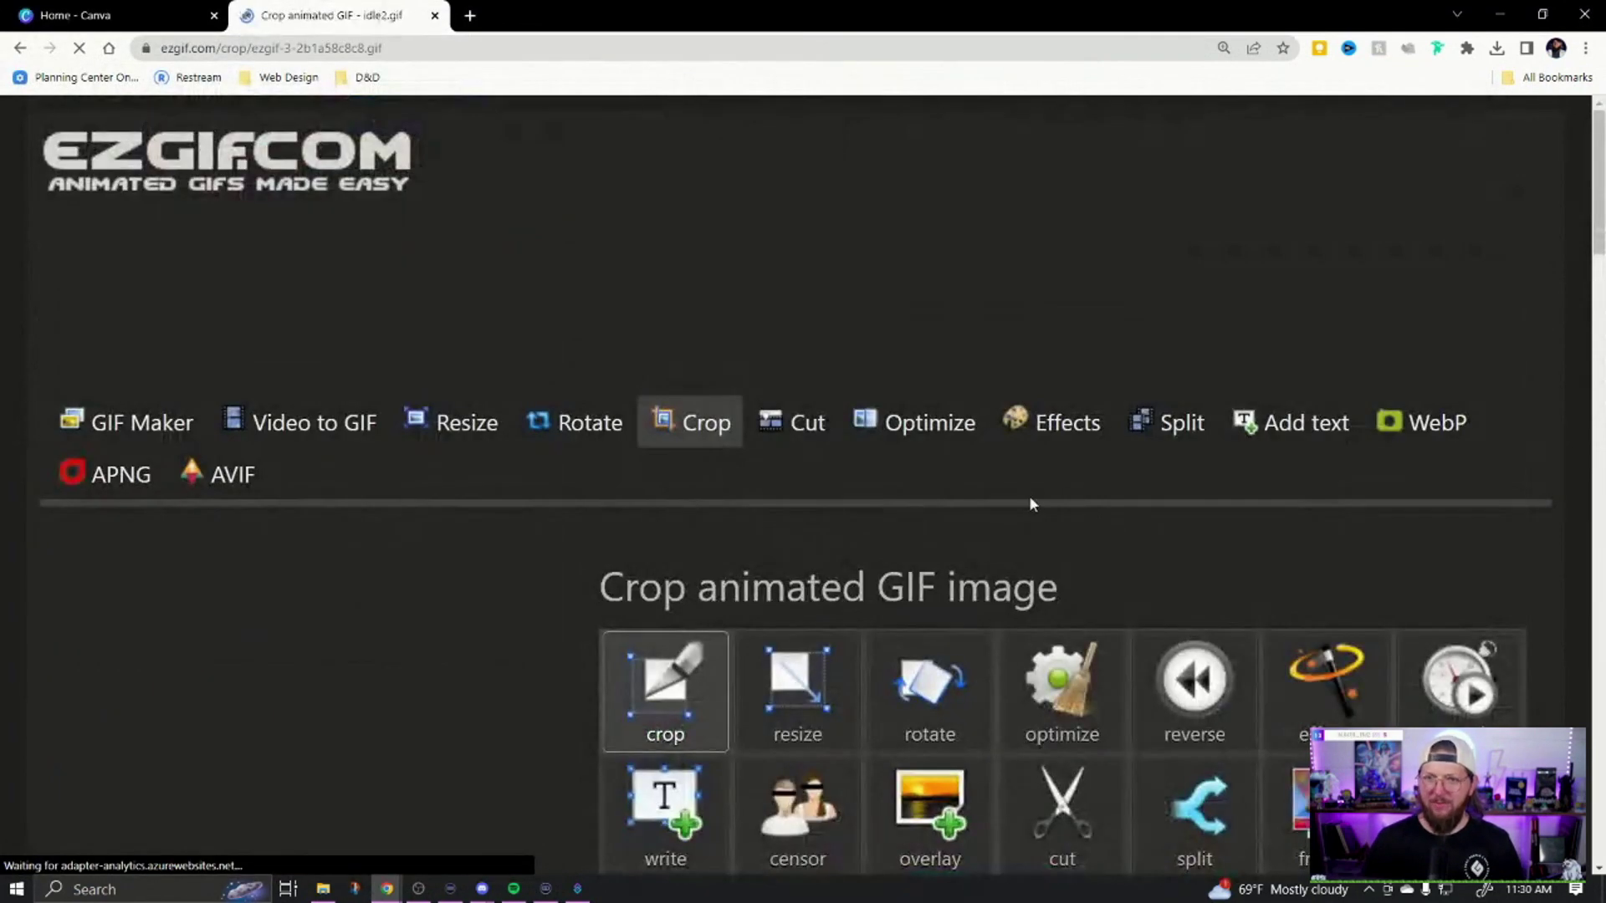
pyautogui.scroll(-5, 727, 336)
pyautogui.scroll(1, 695, 318)
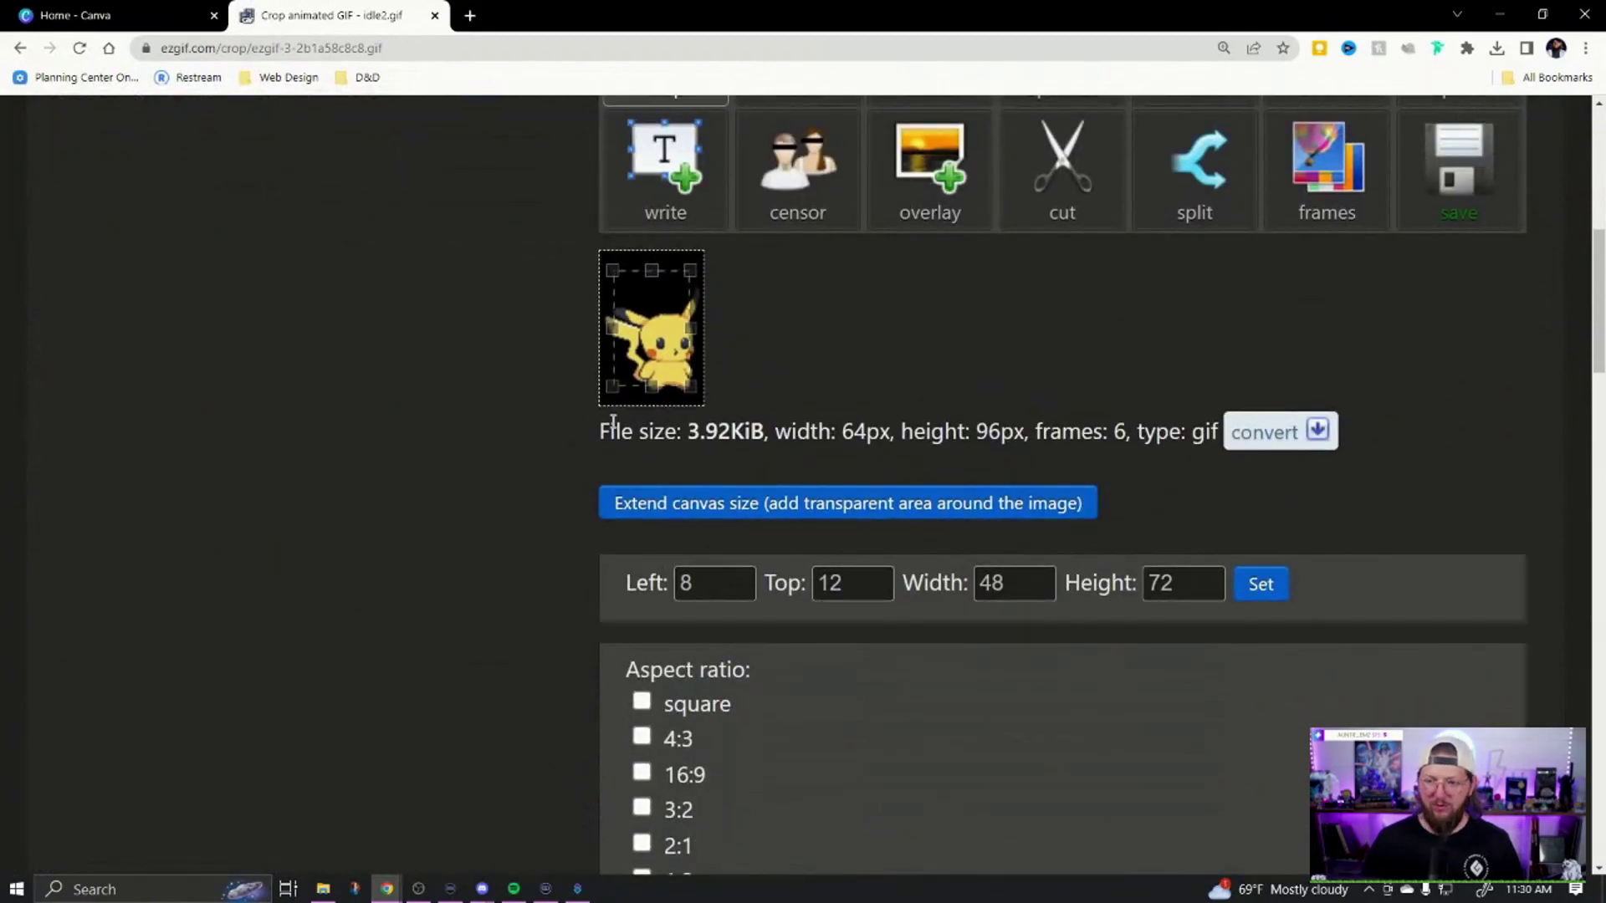
# Extend the canvas and set the crop to Left 7, Top 7, 105×163 px
pyautogui.click(694, 502)
pyautogui.scroll(-5, 895, 488)
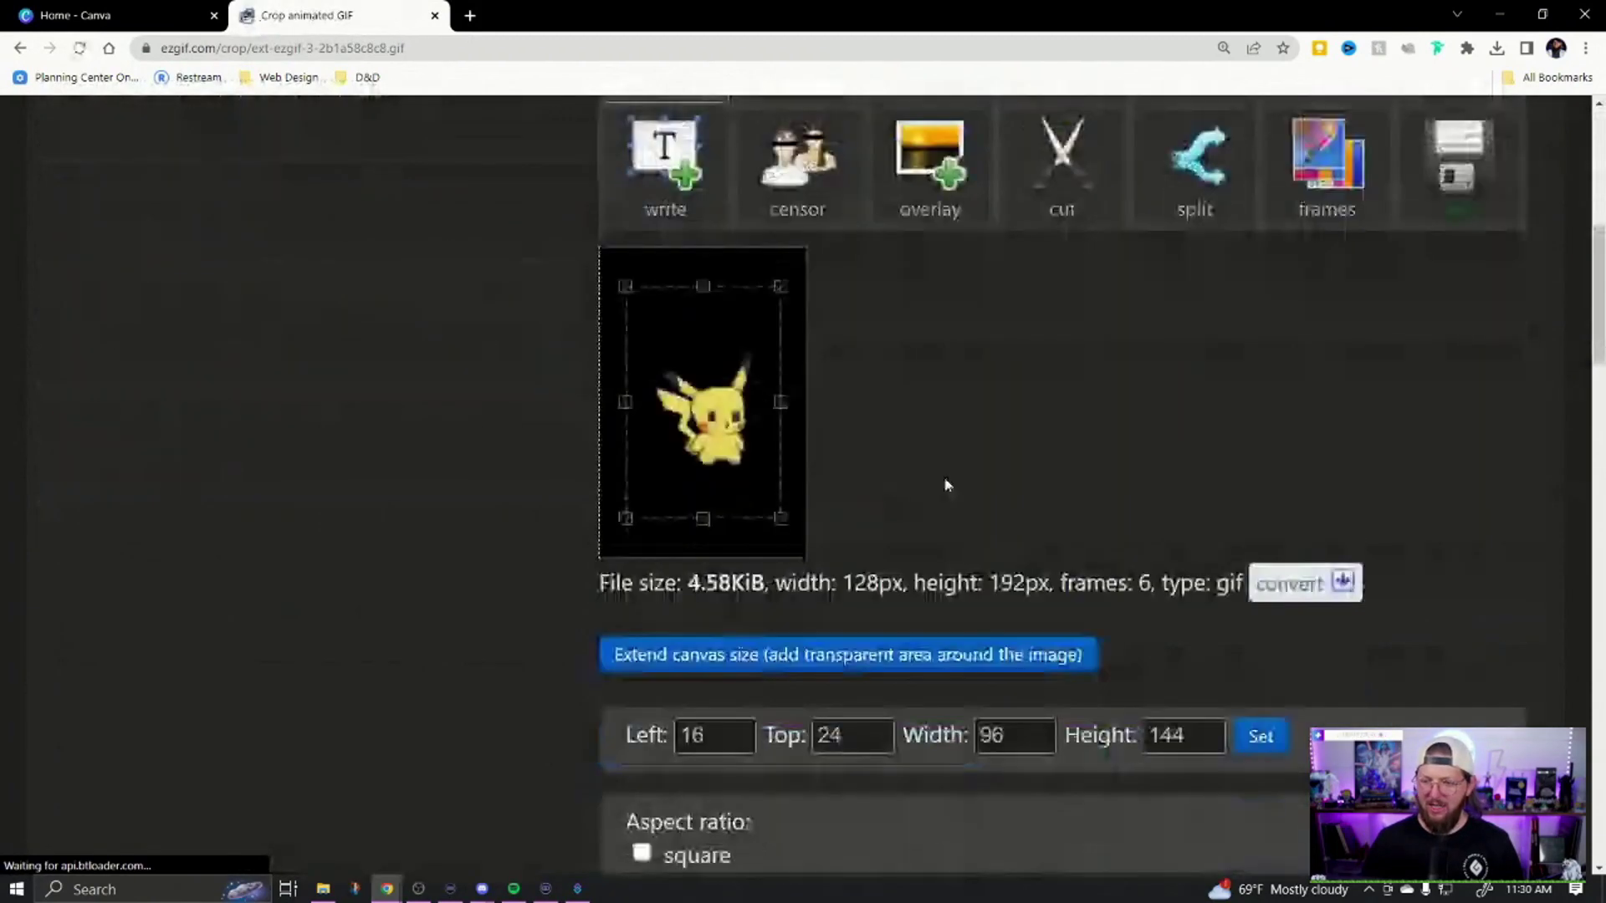
pyautogui.click(655, 646)
pyautogui.write('7')
pyautogui.press('Tab')
pyautogui.write('7')
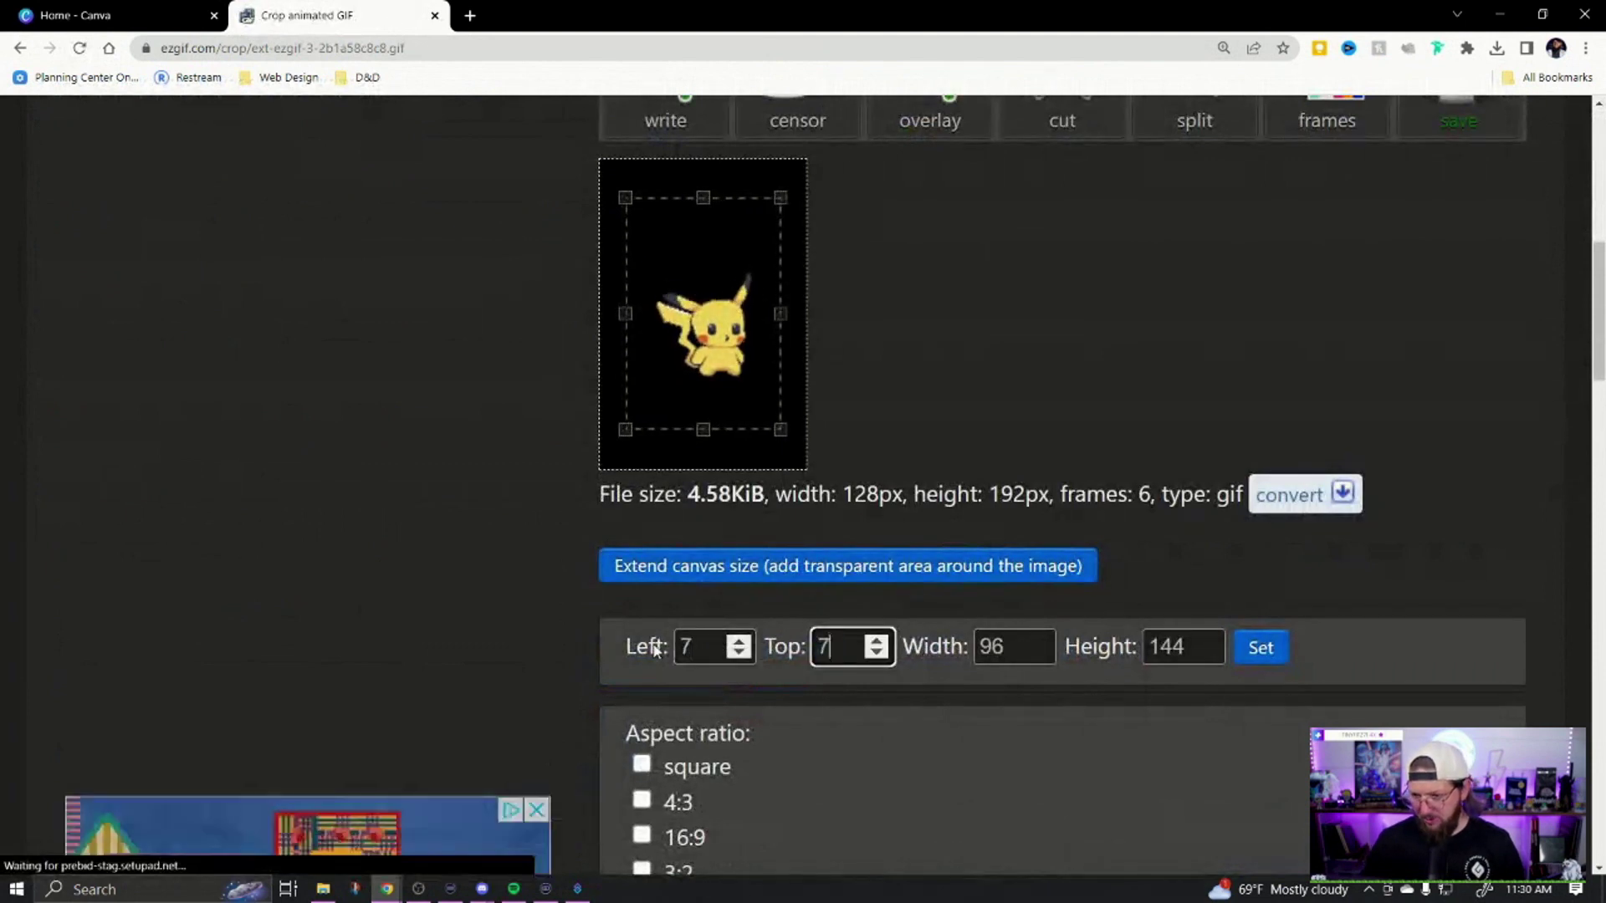
pyautogui.press('Tab')
pyautogui.write('105')
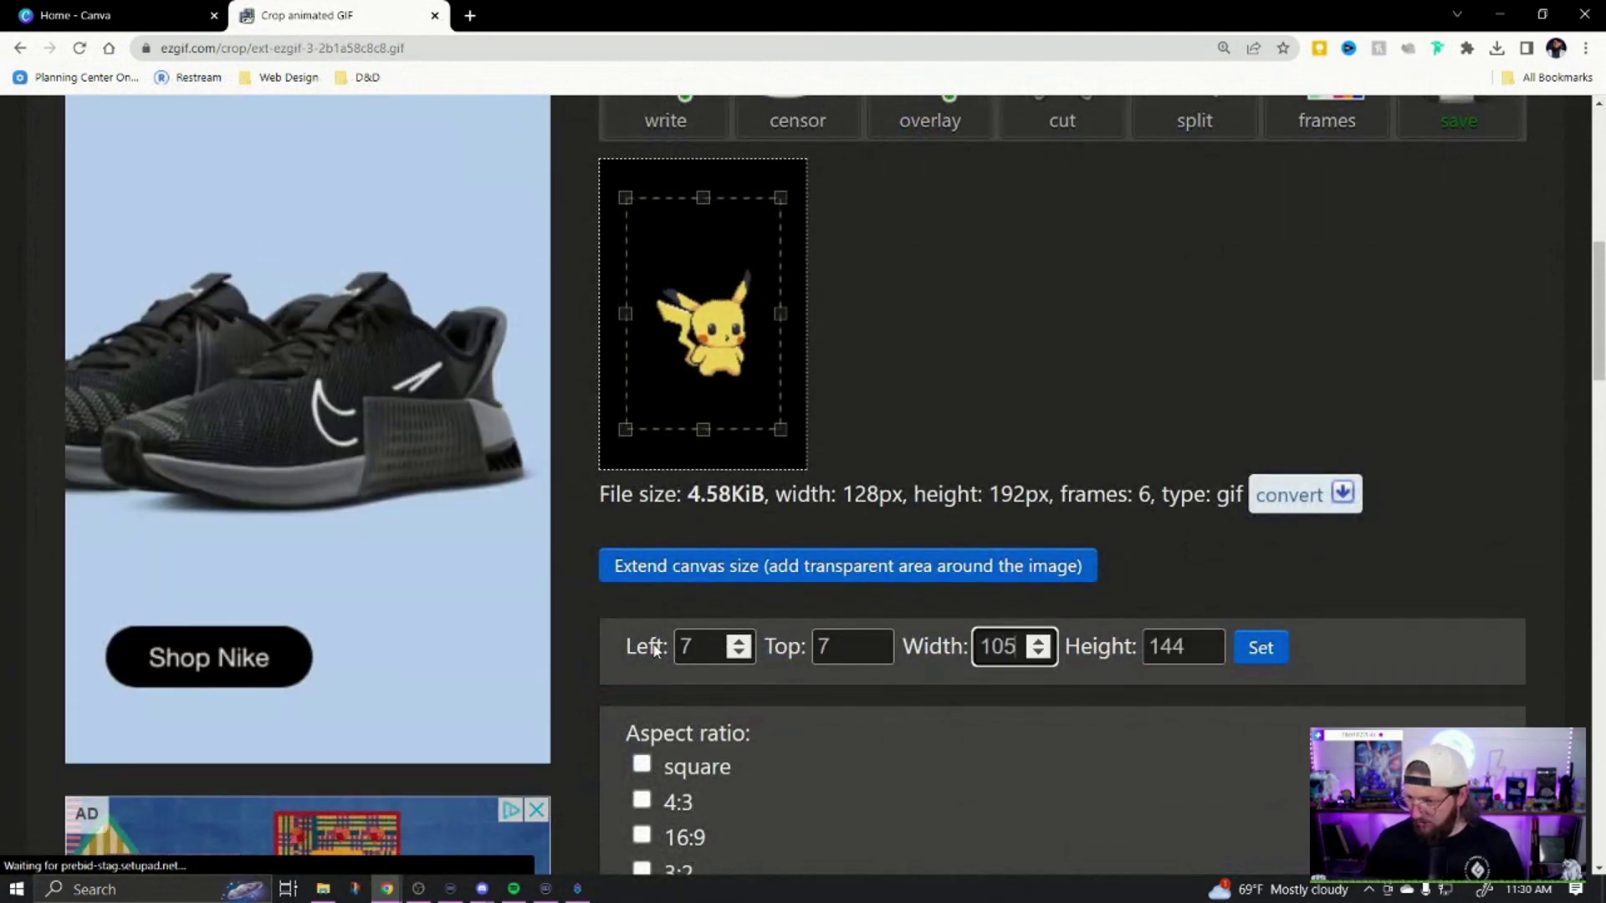
pyautogui.press('Tab')
pyautogui.press('BackSpace')
pyautogui.write('163')
pyautogui.click(1262, 651)
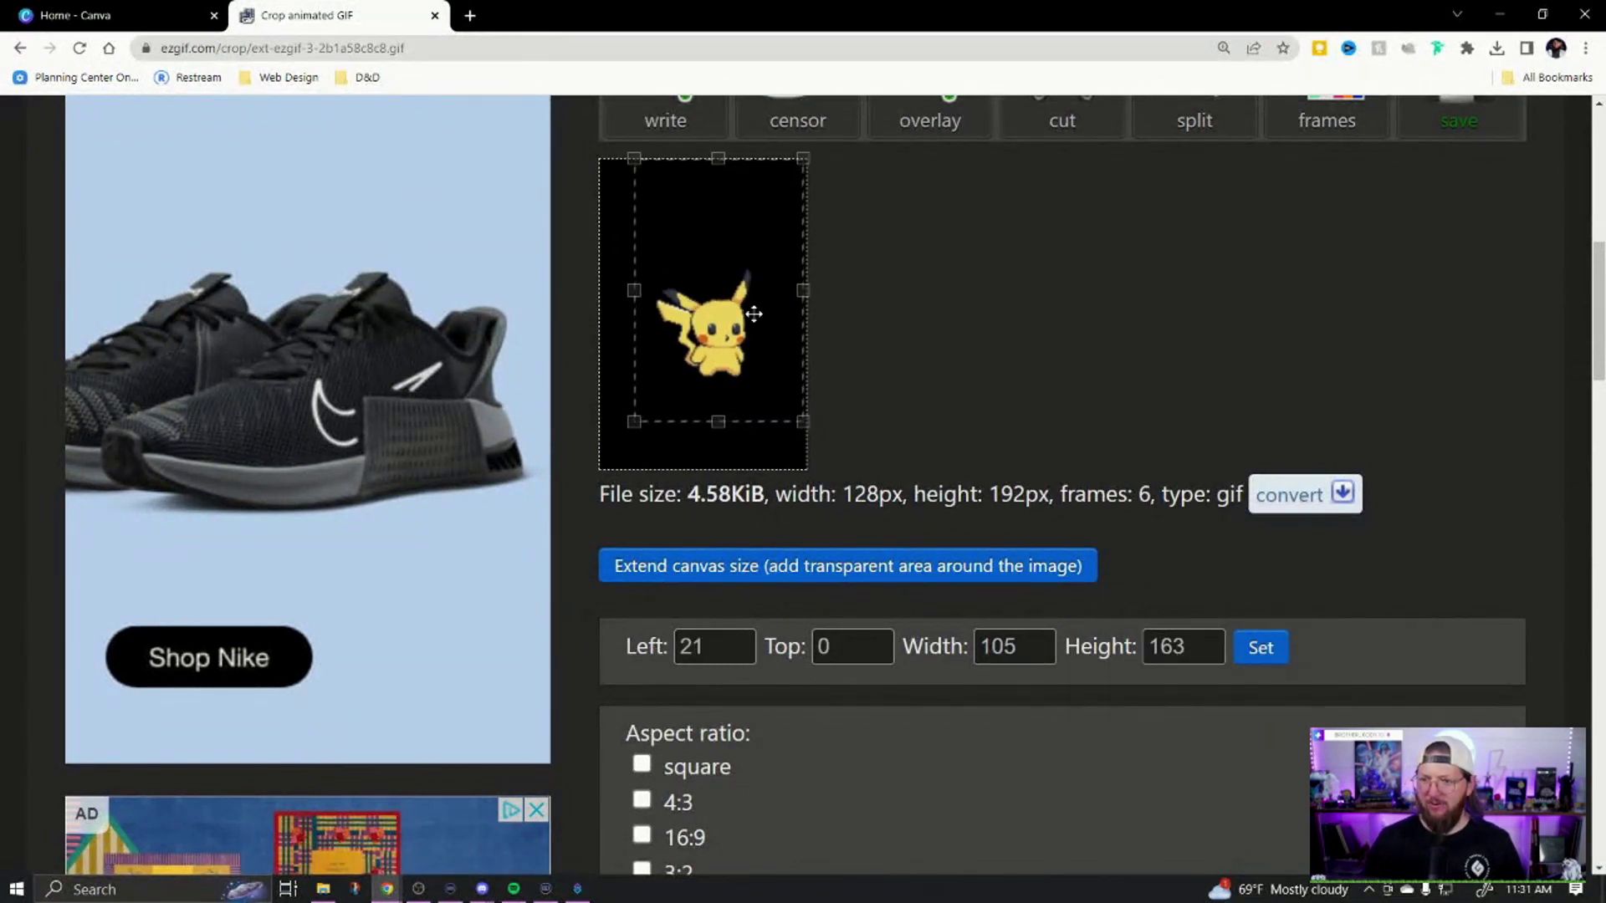
# Extend the canvas again and re-apply the 7, 7, 105×163 crop box
pyautogui.click(836, 566)
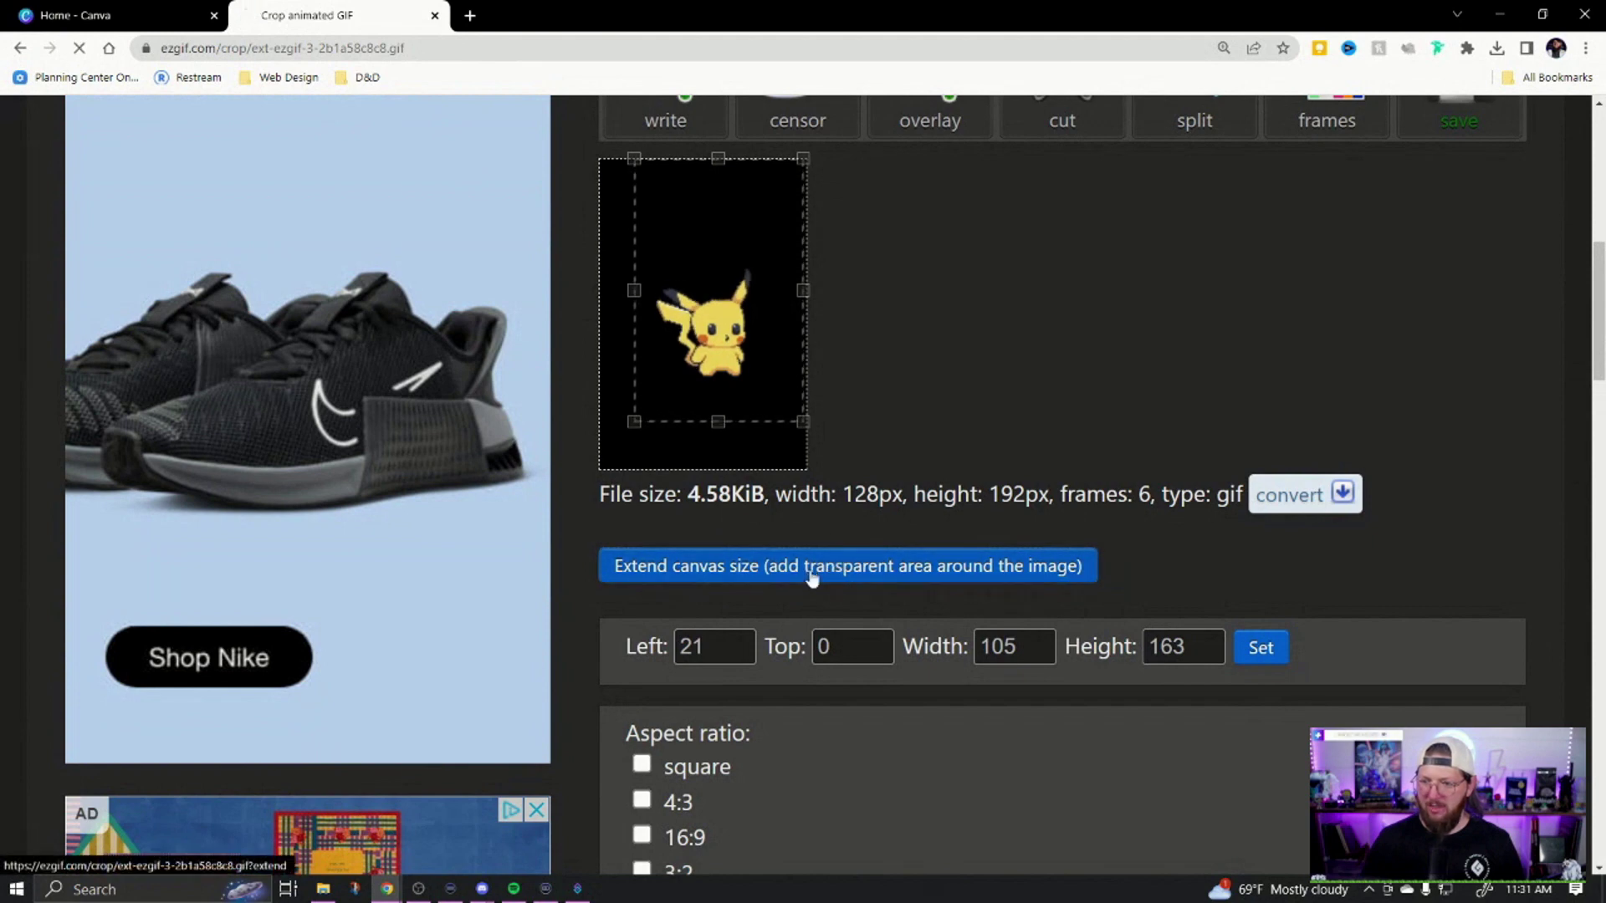
pyautogui.scroll(-5, 980, 521)
pyautogui.scroll(-5, 978, 518)
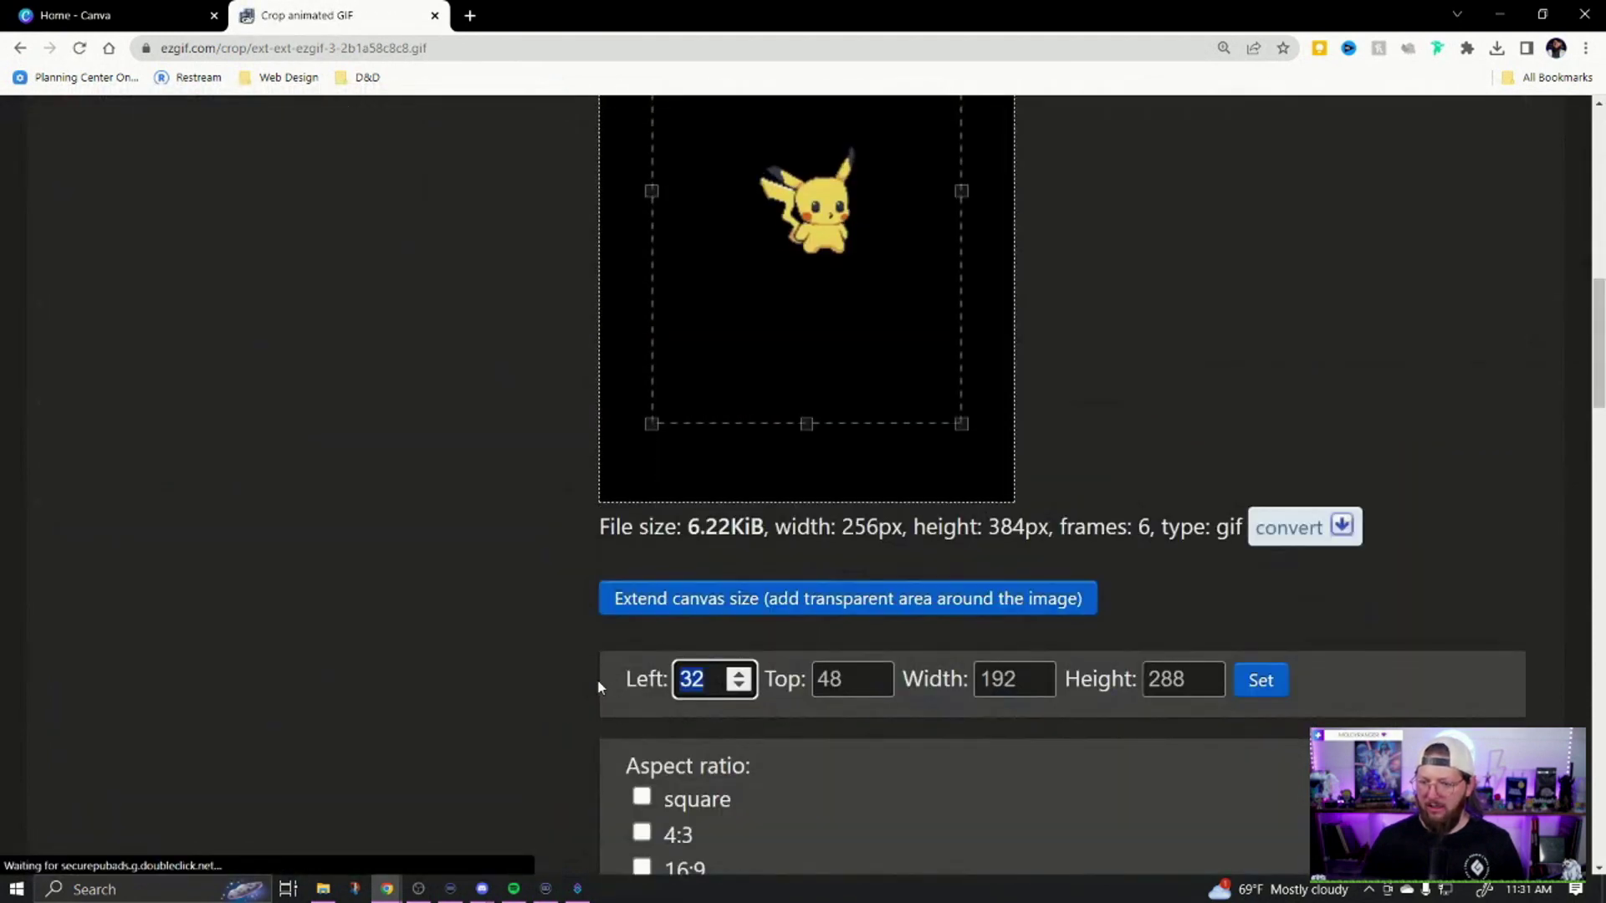
pyautogui.write('7')
pyautogui.press('Tab')
pyautogui.write('7')
pyautogui.press('Tab')
pyautogui.write('105')
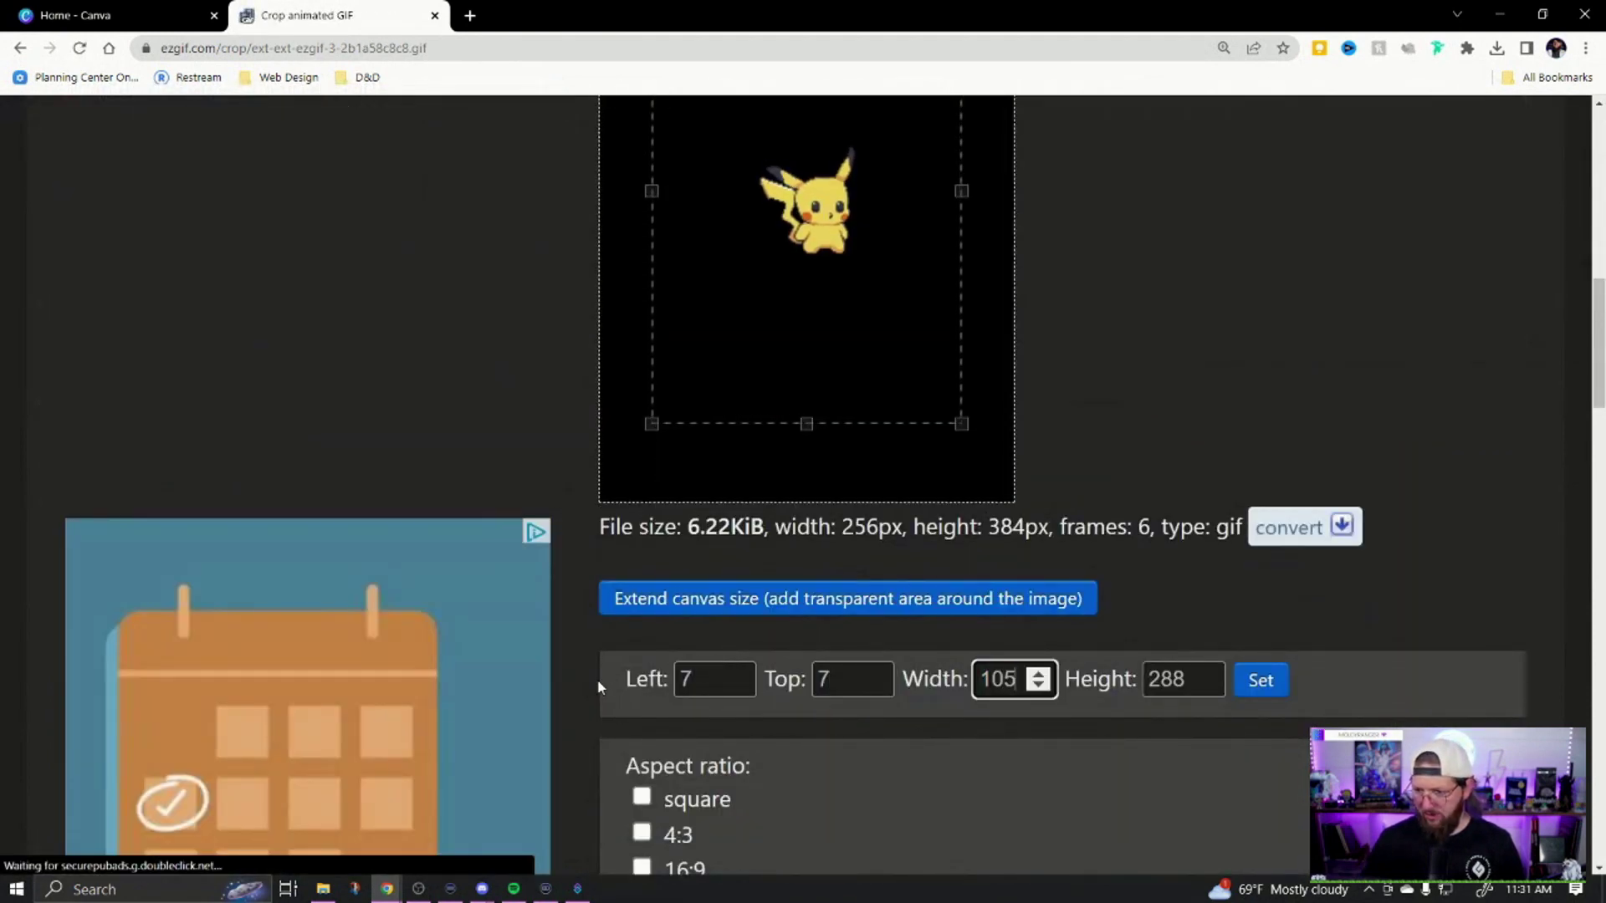
pyautogui.press('Tab')
pyautogui.write('163')
pyautogui.click(1260, 679)
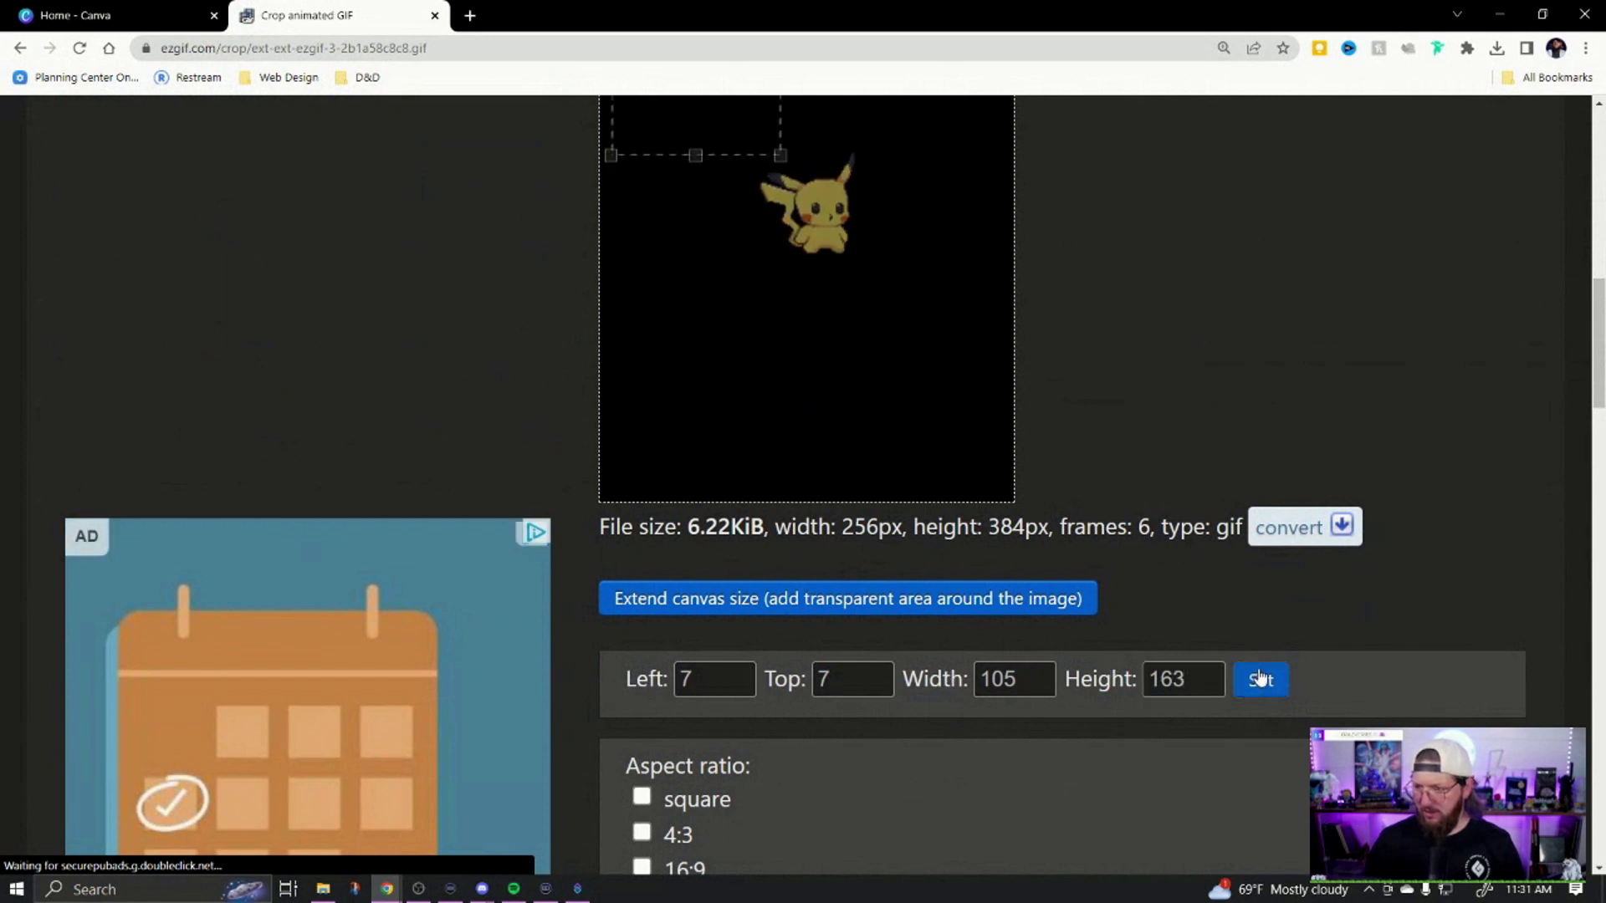
pyautogui.scroll(3, 1111, 381)
# Centre the crop box on Pikachu, crop to 105×163 px, and start saving the GIF
pyautogui.moveTo(756, 369); pyautogui.dragTo(874, 456)
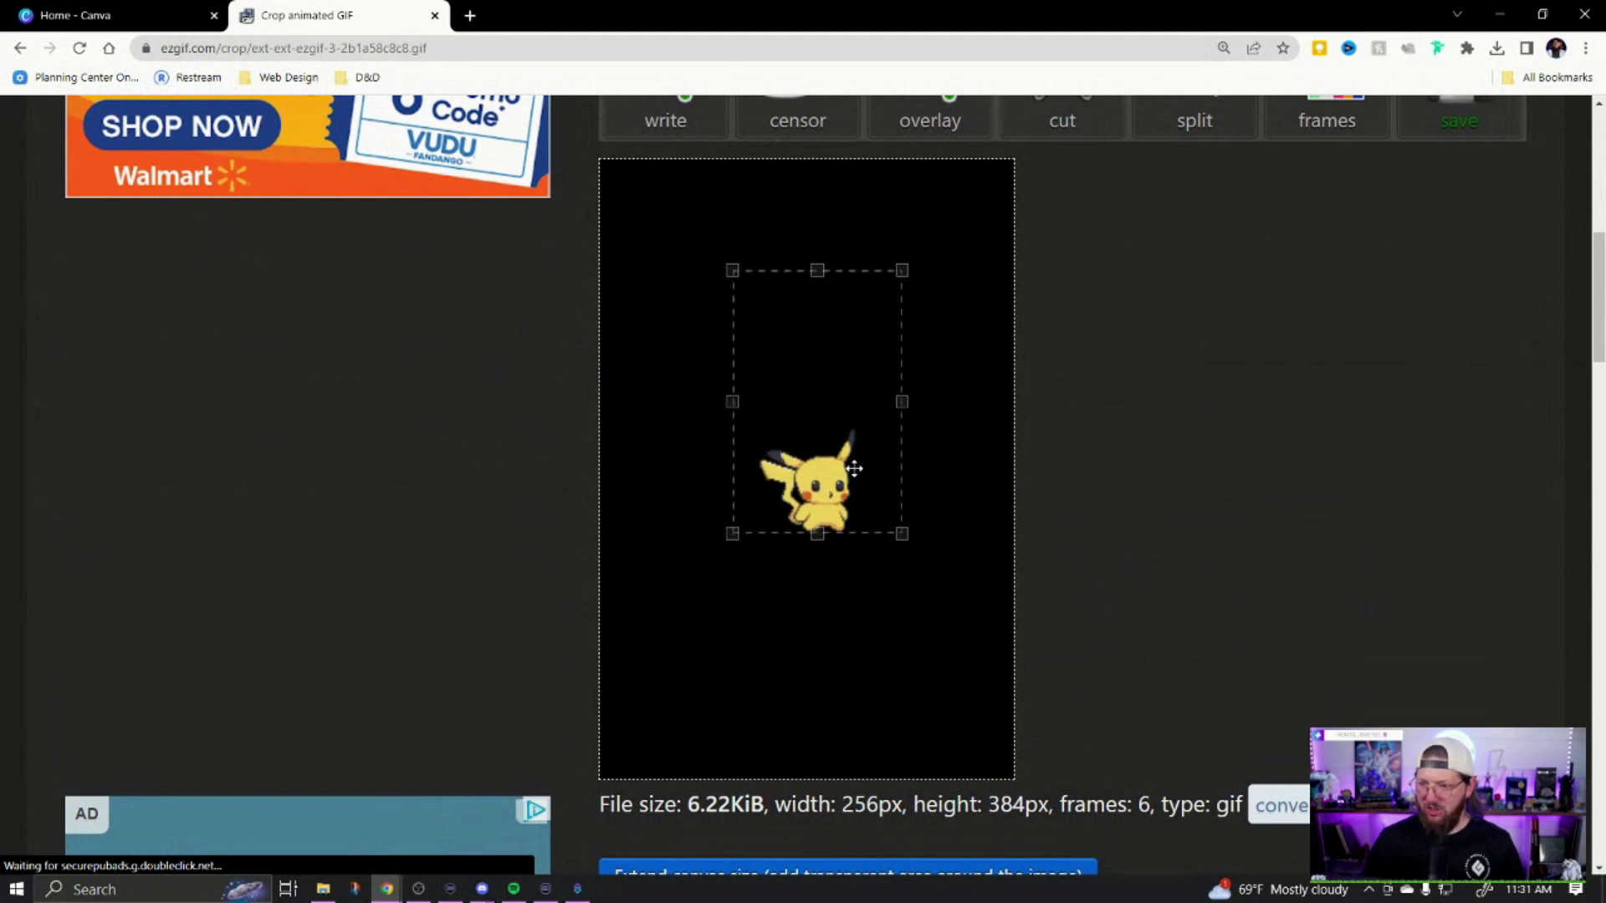
pyautogui.moveTo(860, 469); pyautogui.dragTo(854, 468)
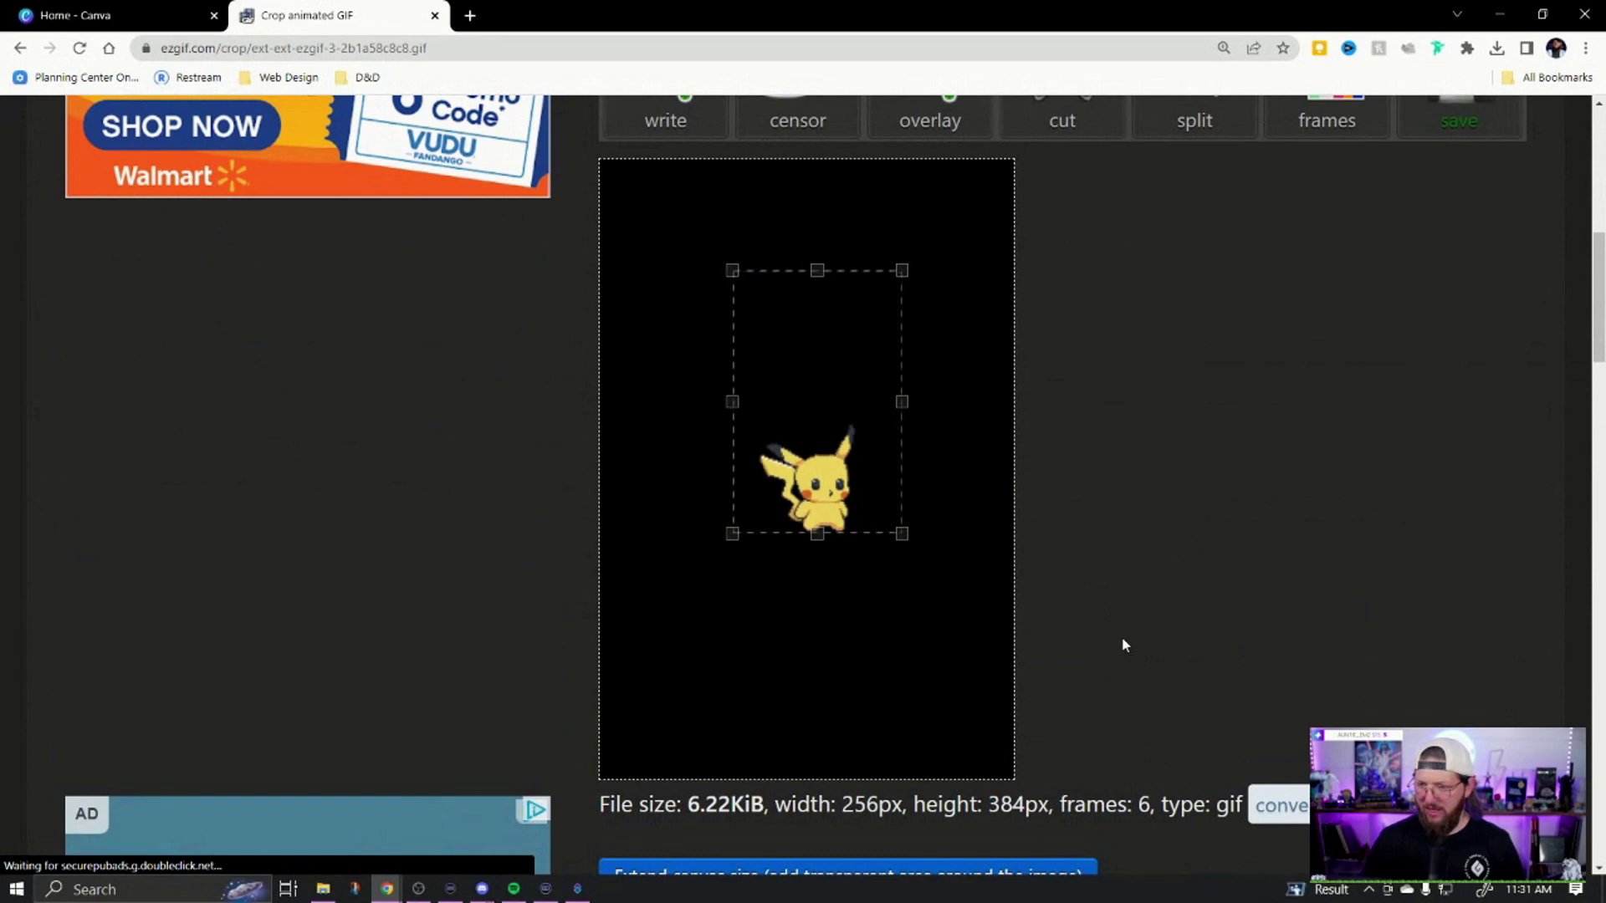
pyautogui.scroll(-5, 1122, 642)
pyautogui.scroll(-7, 1121, 642)
pyautogui.click(728, 536)
pyautogui.scroll(-5, 1036, 552)
pyautogui.rightClick(709, 418)
pyautogui.click(770, 469)
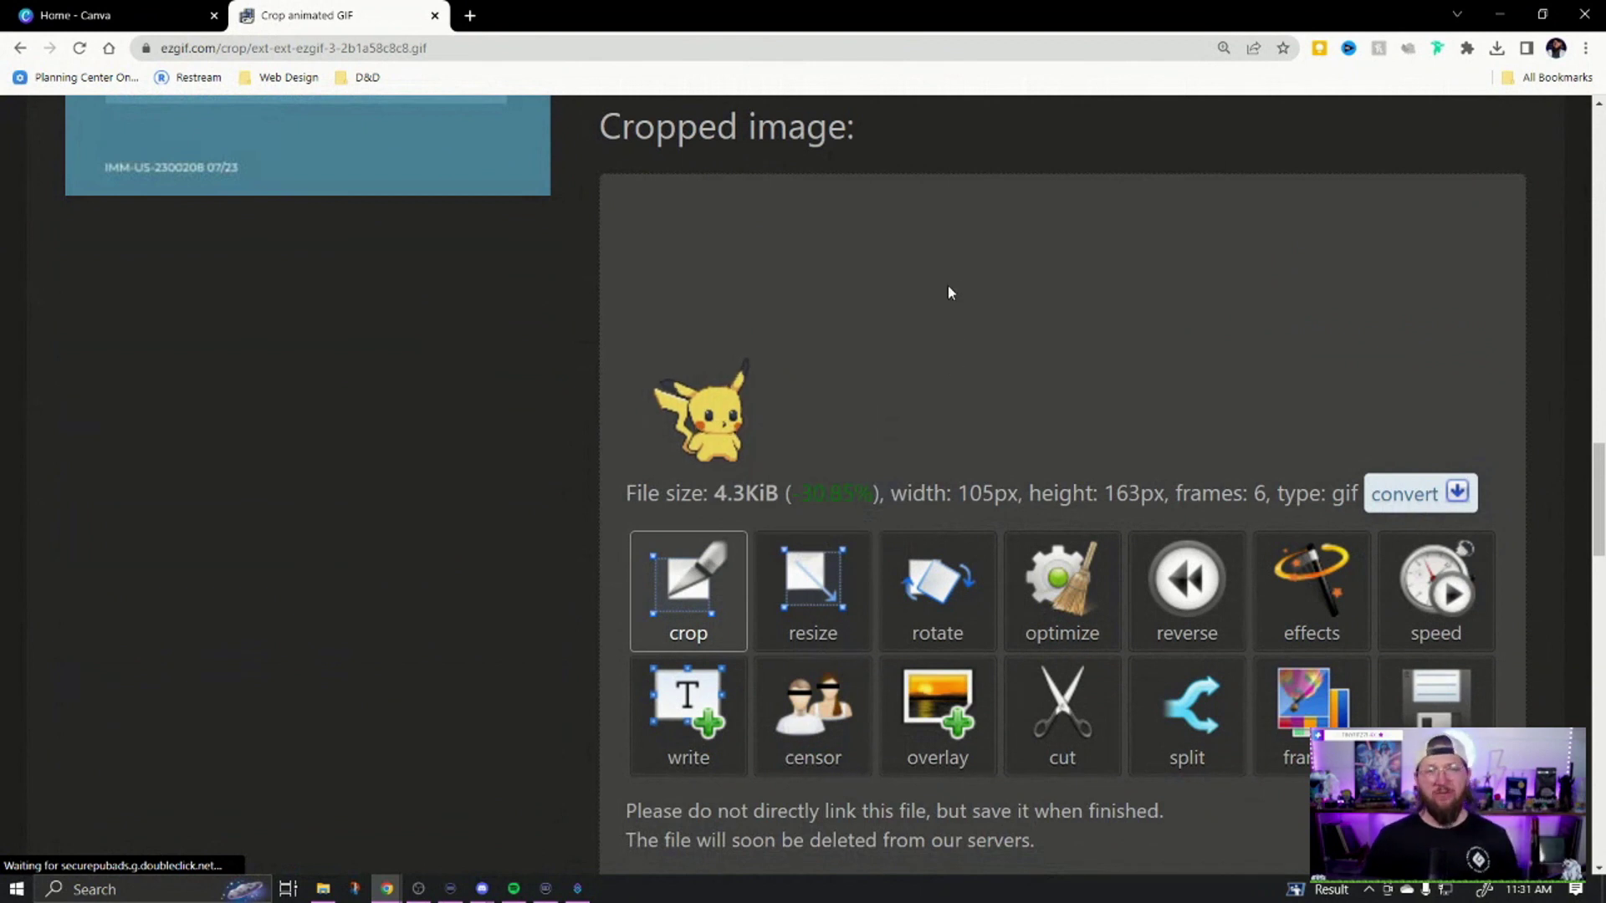
# Check the Edits > Sized folder, close it, and minimize Chrome to reveal the desktop
pyautogui.click(325, 887)
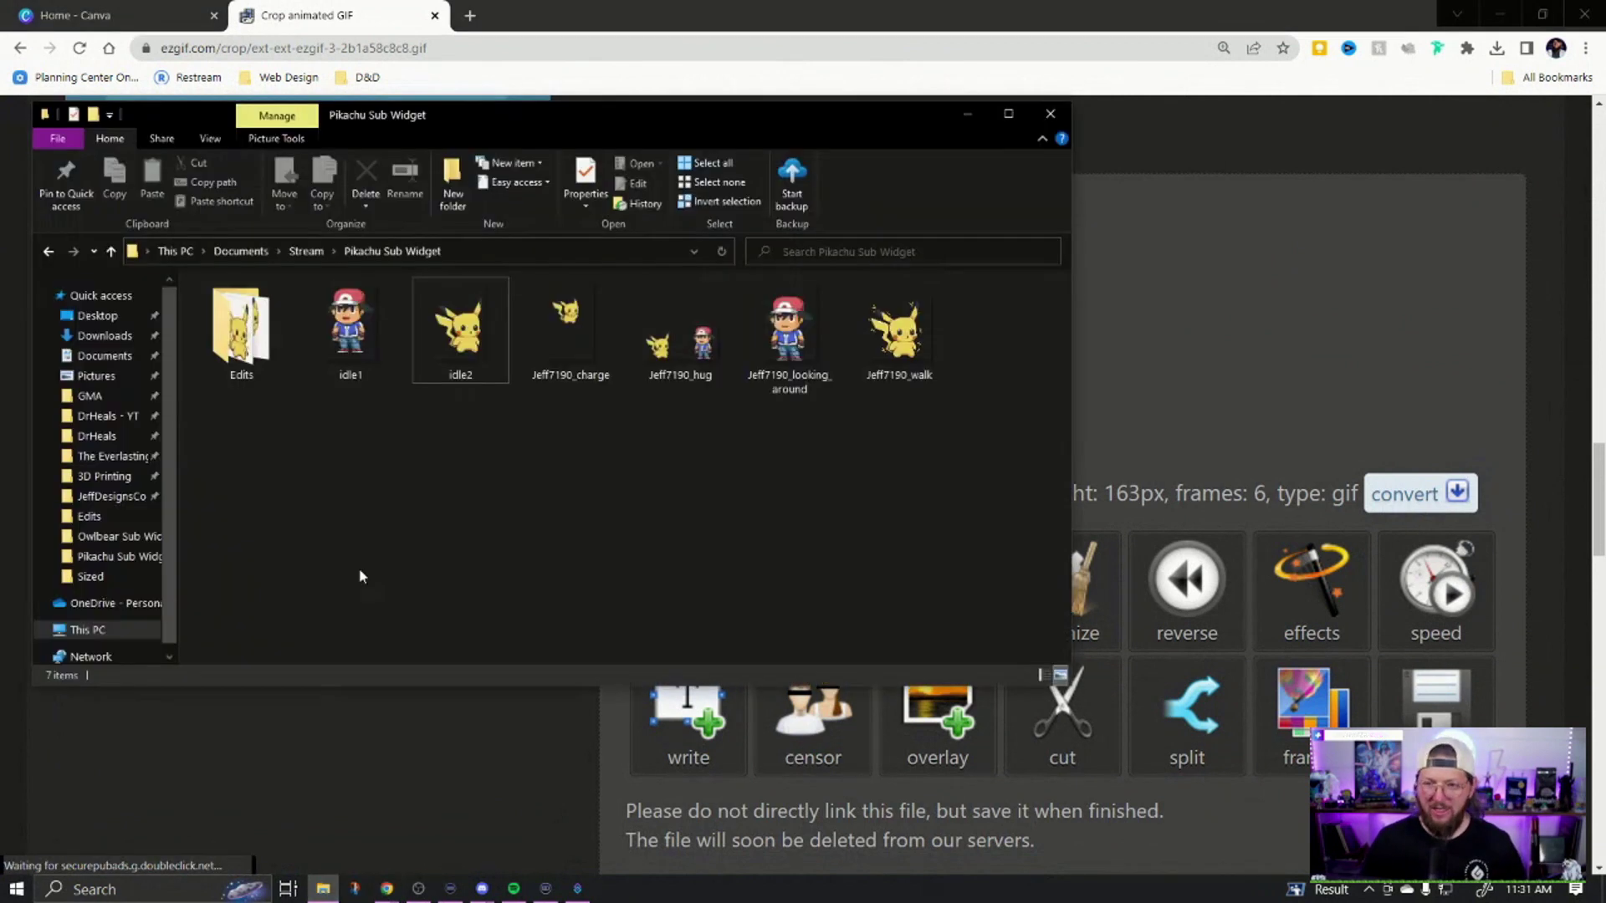
pyautogui.doubleClick(240, 330)
pyautogui.doubleClick(245, 343)
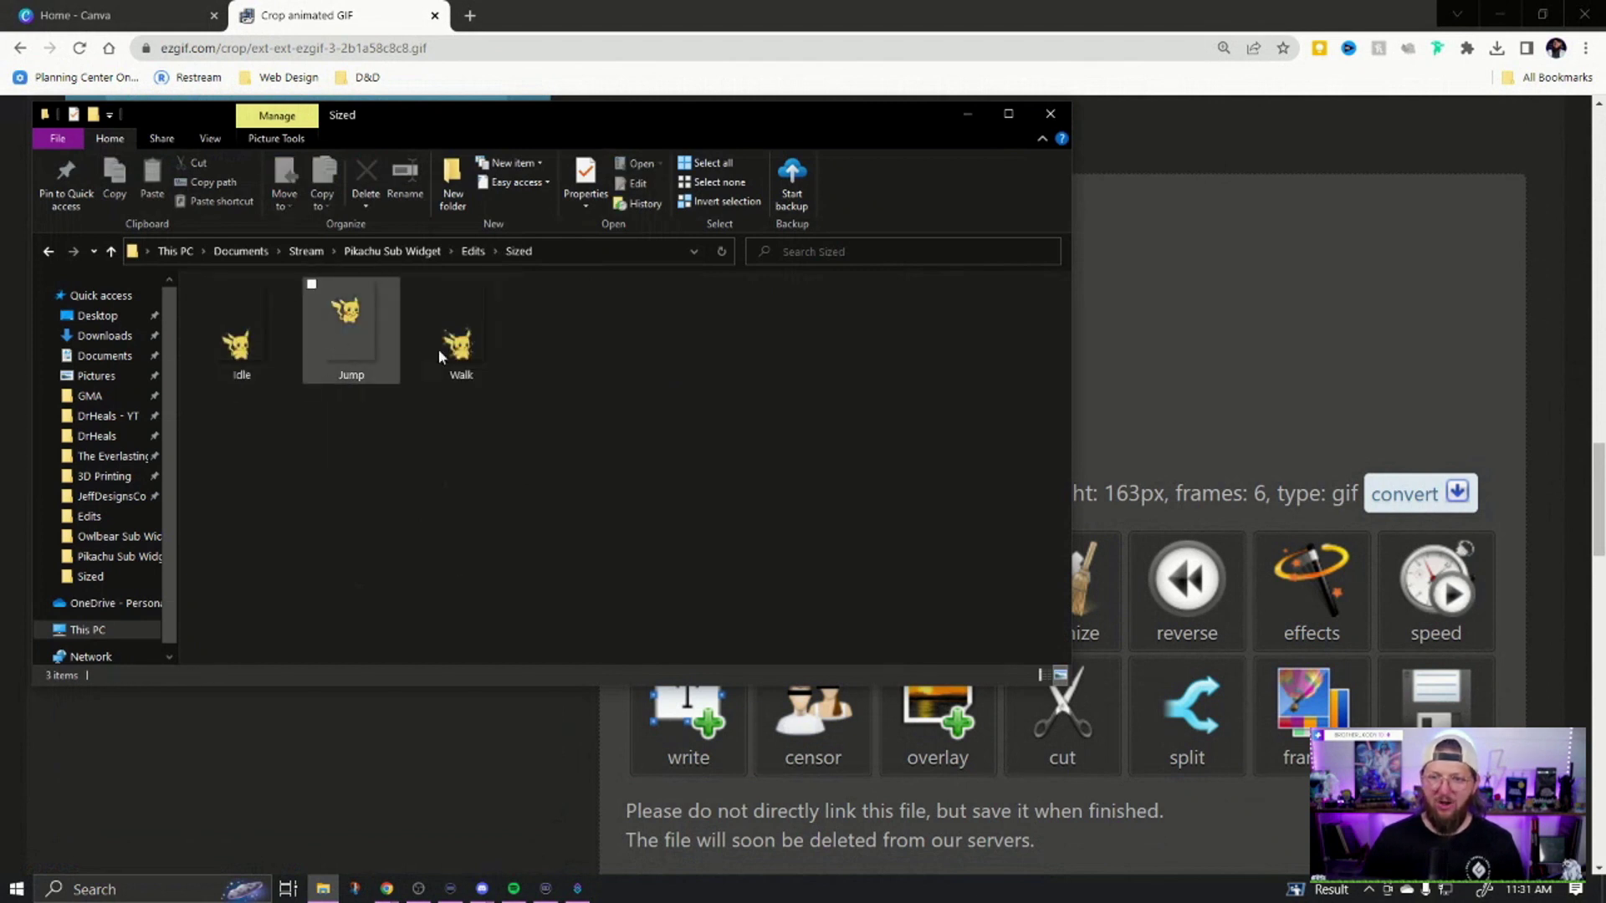
pyautogui.moveTo(363, 361)
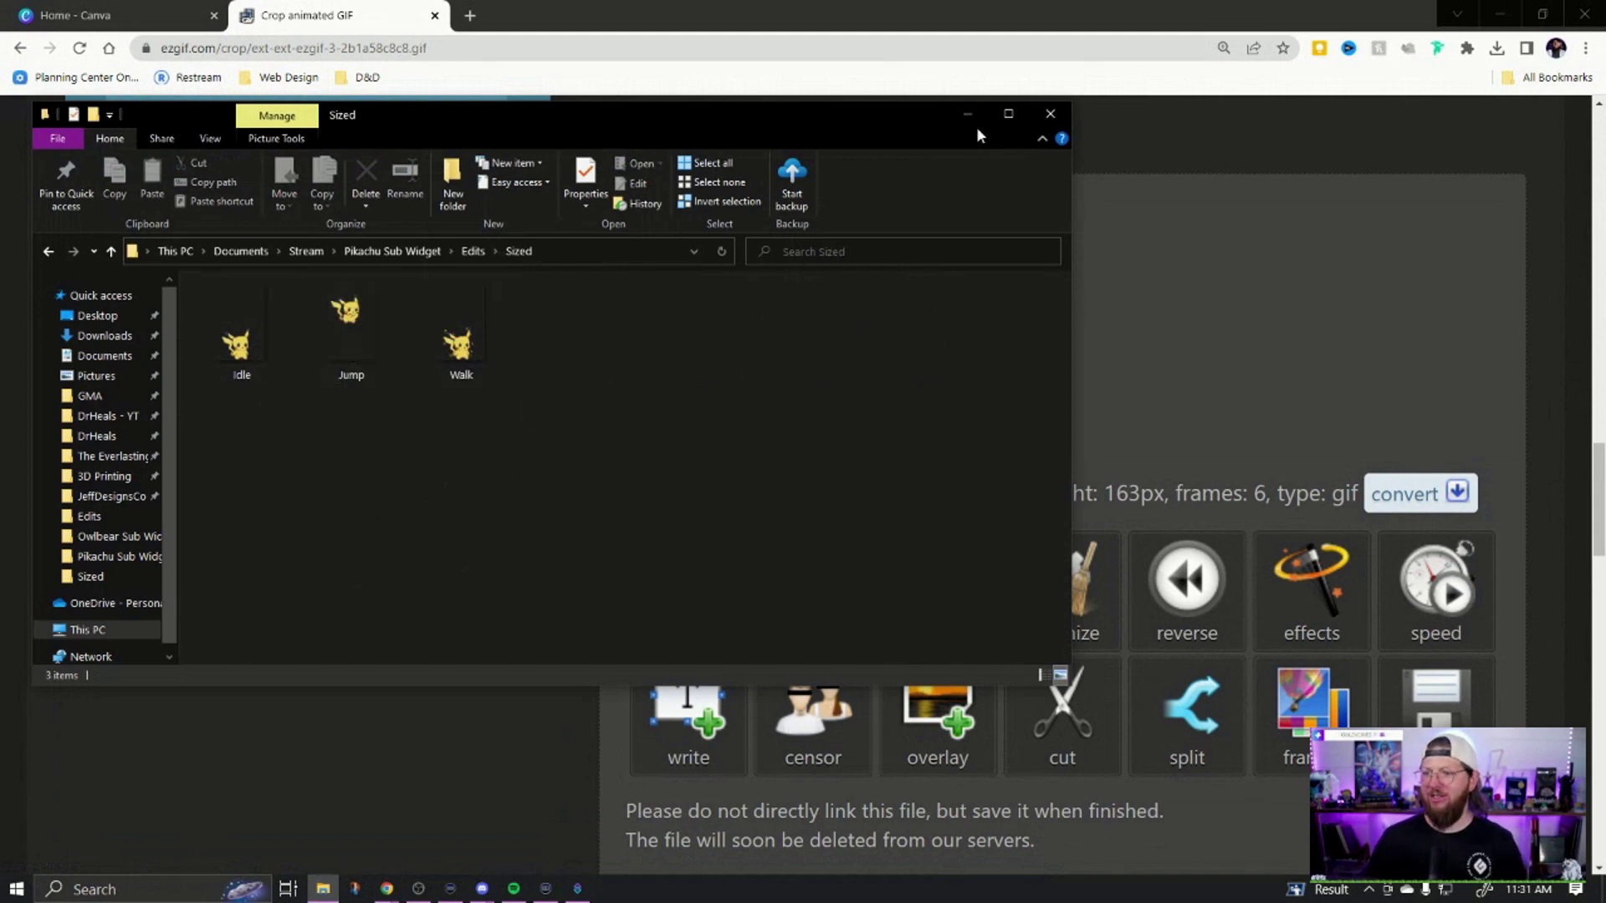
pyautogui.click(1051, 115)
pyautogui.click(1500, 14)
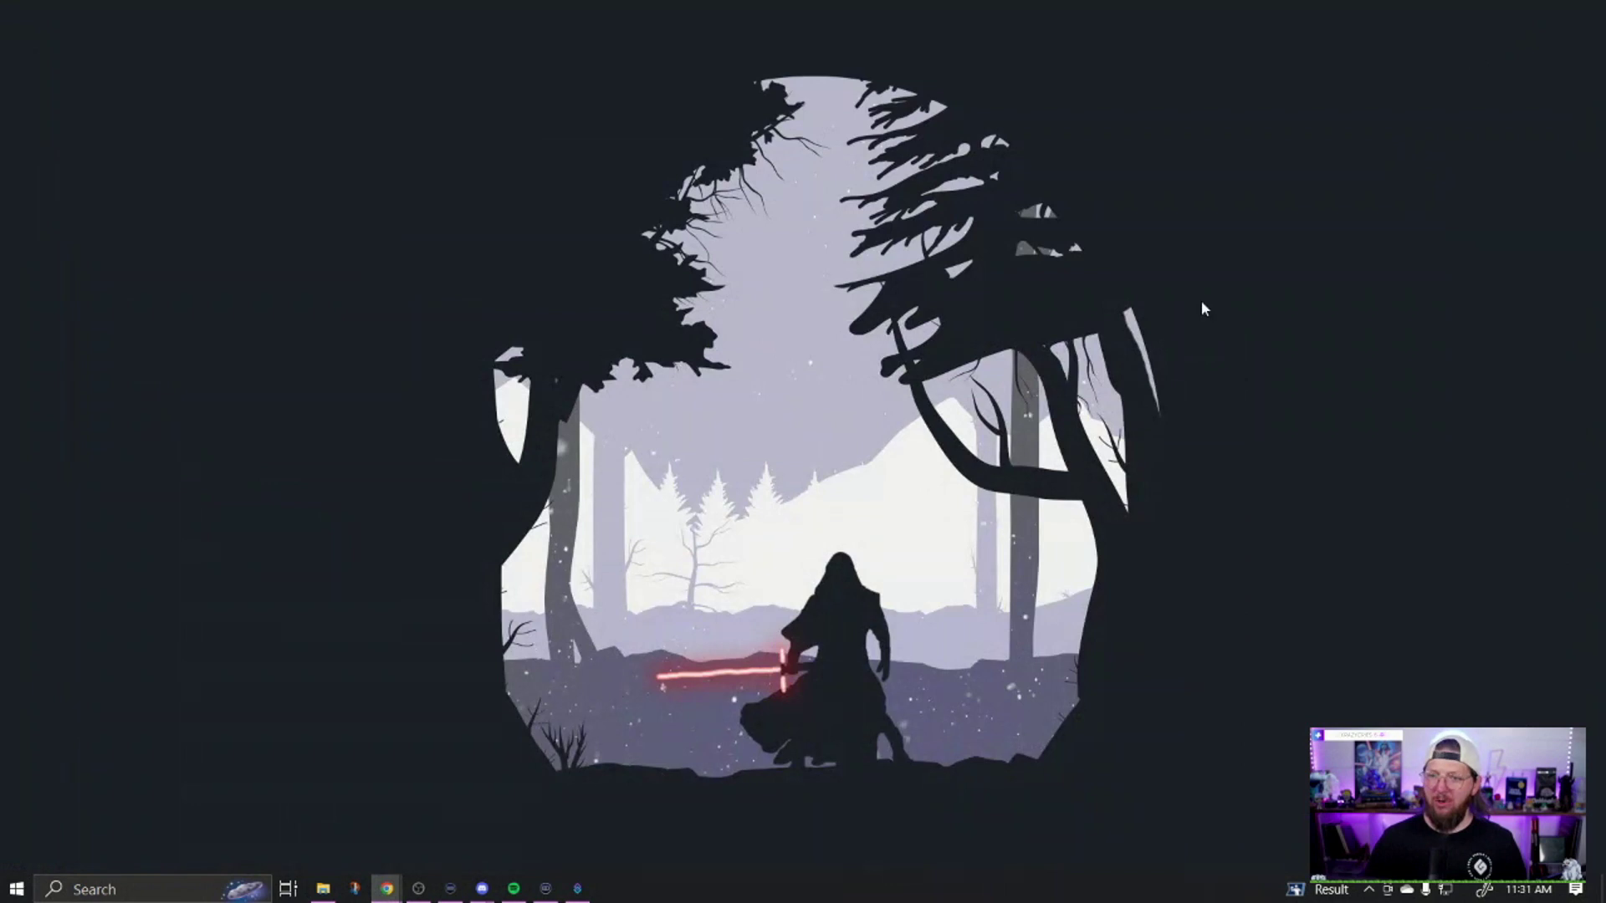
# Add an empty OBS scene named 'Sub Widget - Pikachu'
pyautogui.click(417, 890)
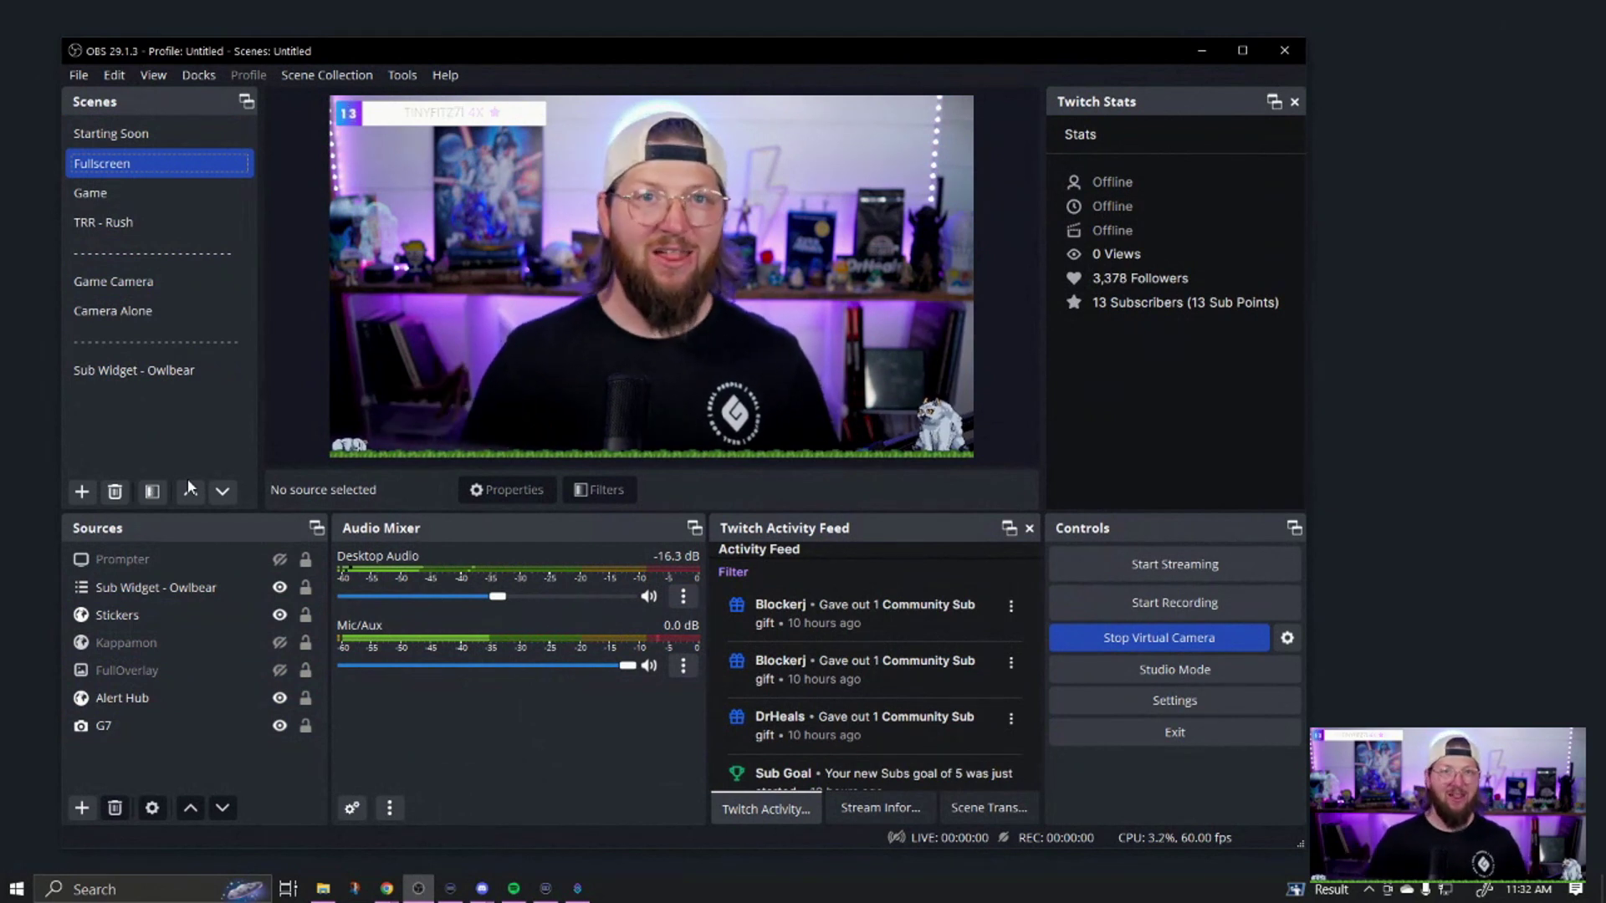
pyautogui.click(89, 493)
pyautogui.write('Pikac')
pyautogui.press('BackSpace')
pyautogui.press('BackSpace')
pyautogui.press('BackSpace')
pyautogui.press('BackSpace')
pyautogui.press('BackSpace')
pyautogui.write('Sub wid')
pyautogui.press('BackSpace')
pyautogui.press('BackSpace')
pyautogui.press('BackSpace')
pyautogui.write('Widget - Pikachu')
pyautogui.click(636, 477)
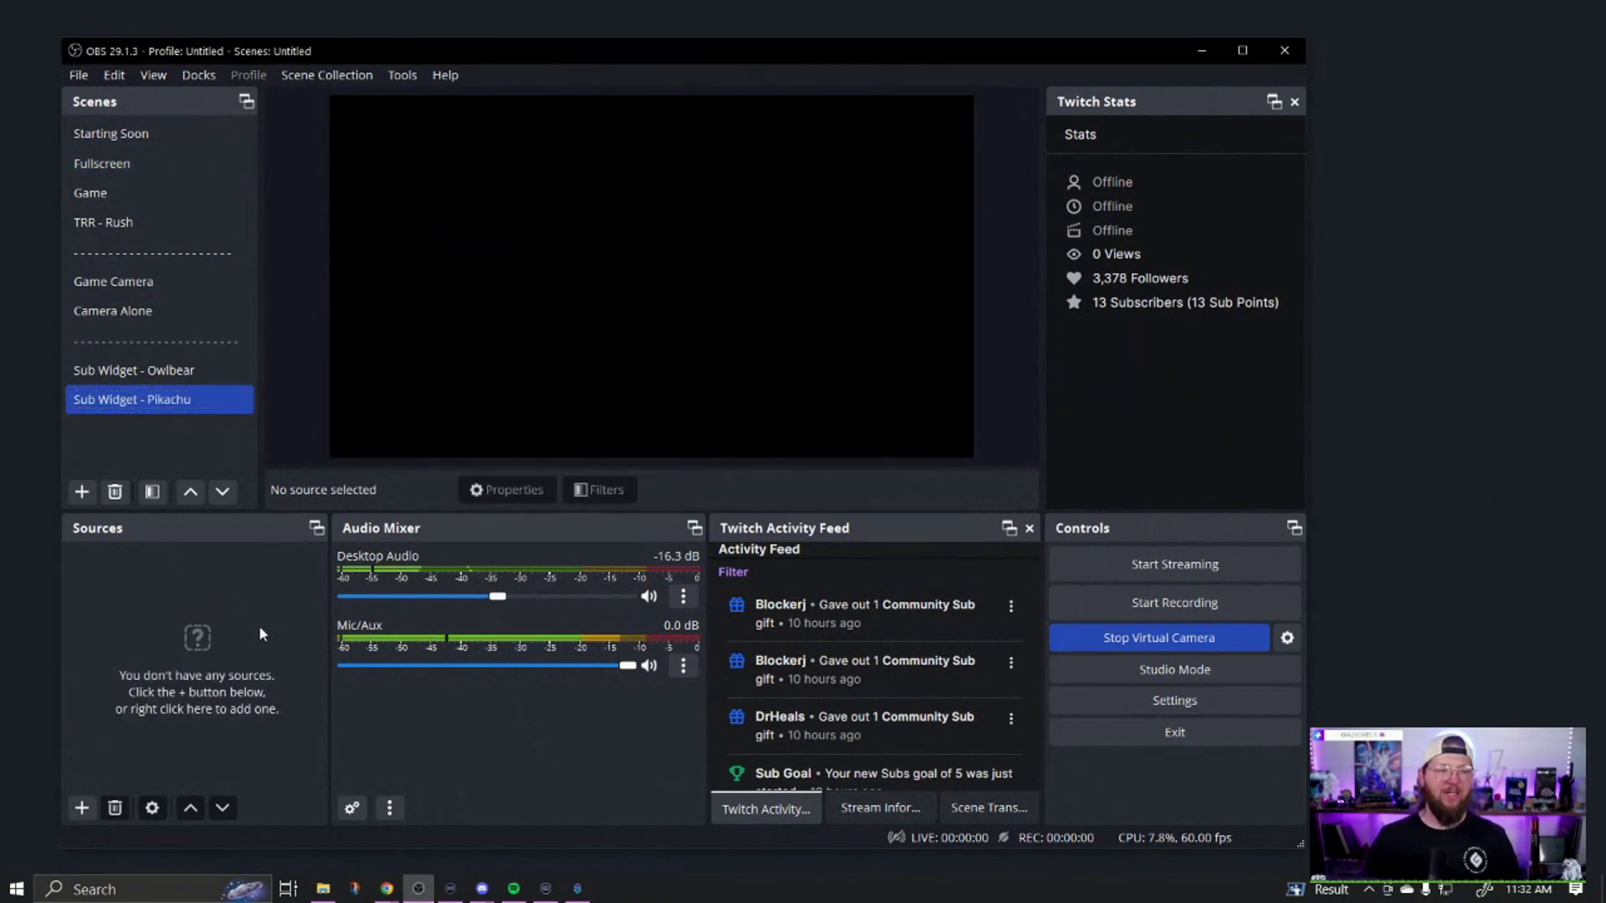
# Create a new image source named 'Pikachu' in the scene
pyautogui.click(81, 808)
pyautogui.click(89, 595)
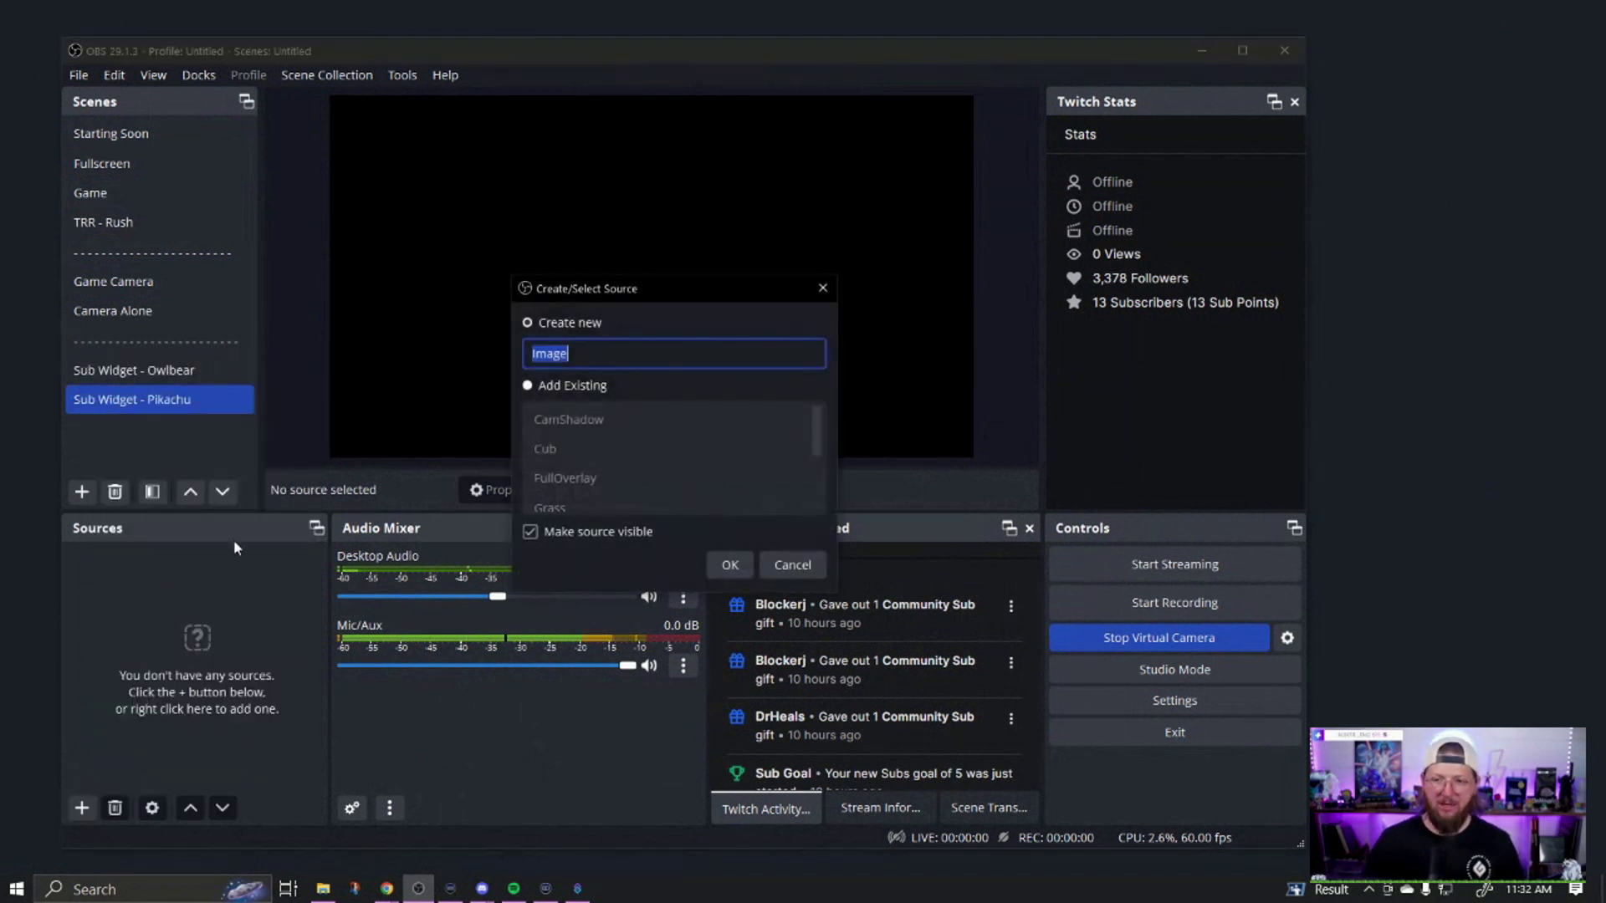
pyautogui.click(592, 390)
pyautogui.scroll(-1, 599, 452)
pyautogui.click(604, 450)
pyautogui.scroll(1, 602, 444)
pyautogui.click(586, 325)
pyautogui.click(588, 355)
pyautogui.write('Pikachu')
pyautogui.press('Return')
# Set Pikachu's image to Edits > Sized > Idle.gif and place it bottom-left
pyautogui.click(953, 457)
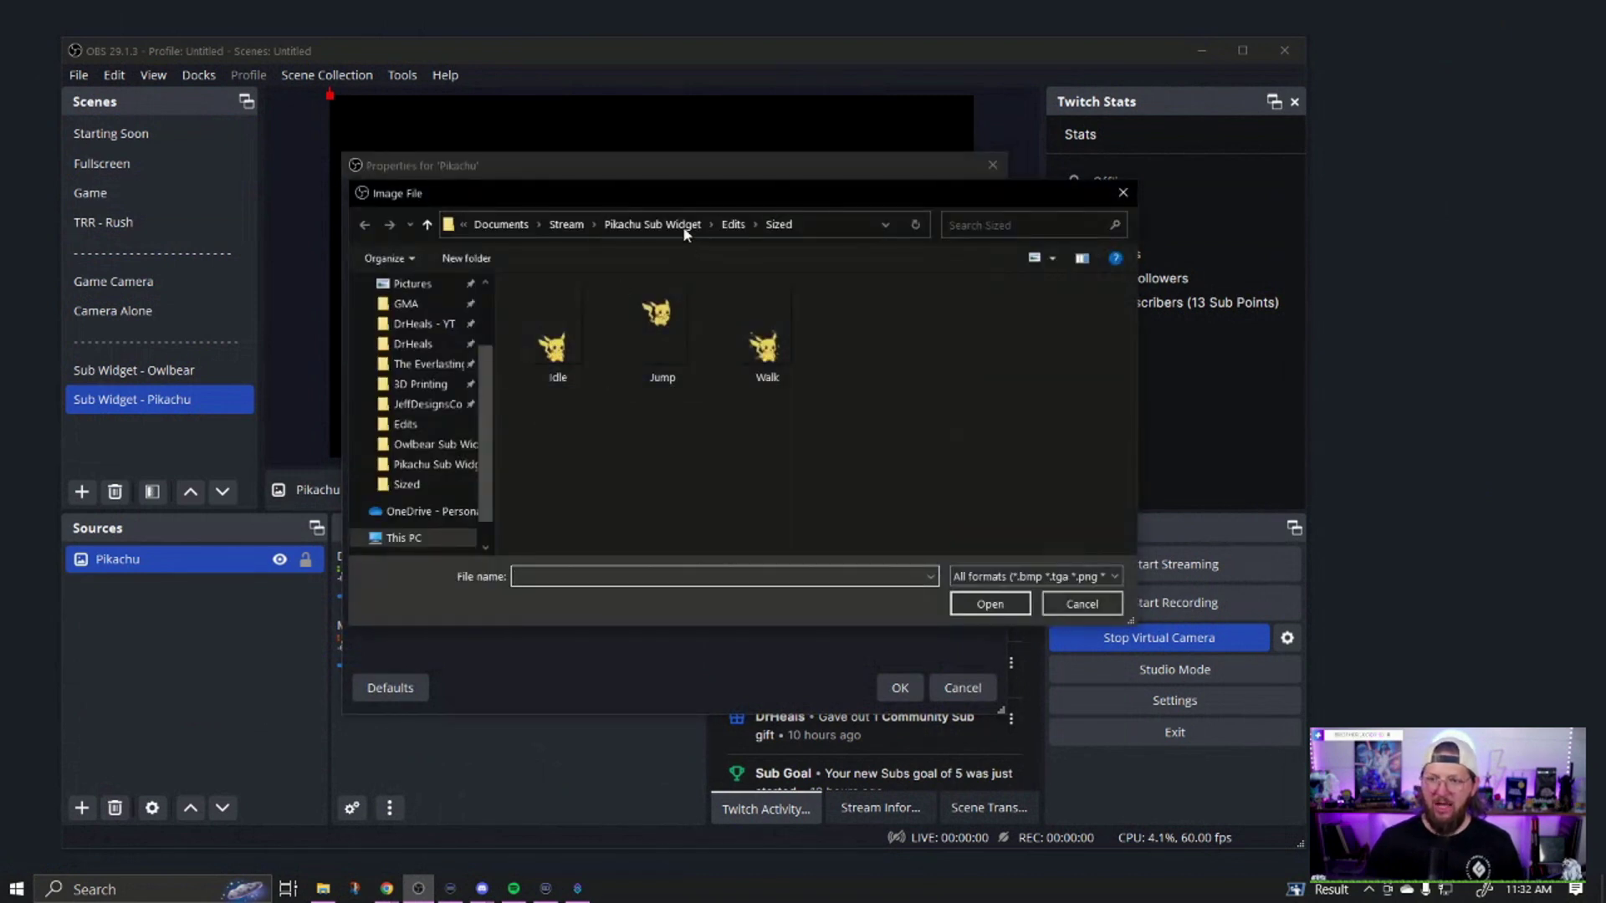
pyautogui.click(636, 225)
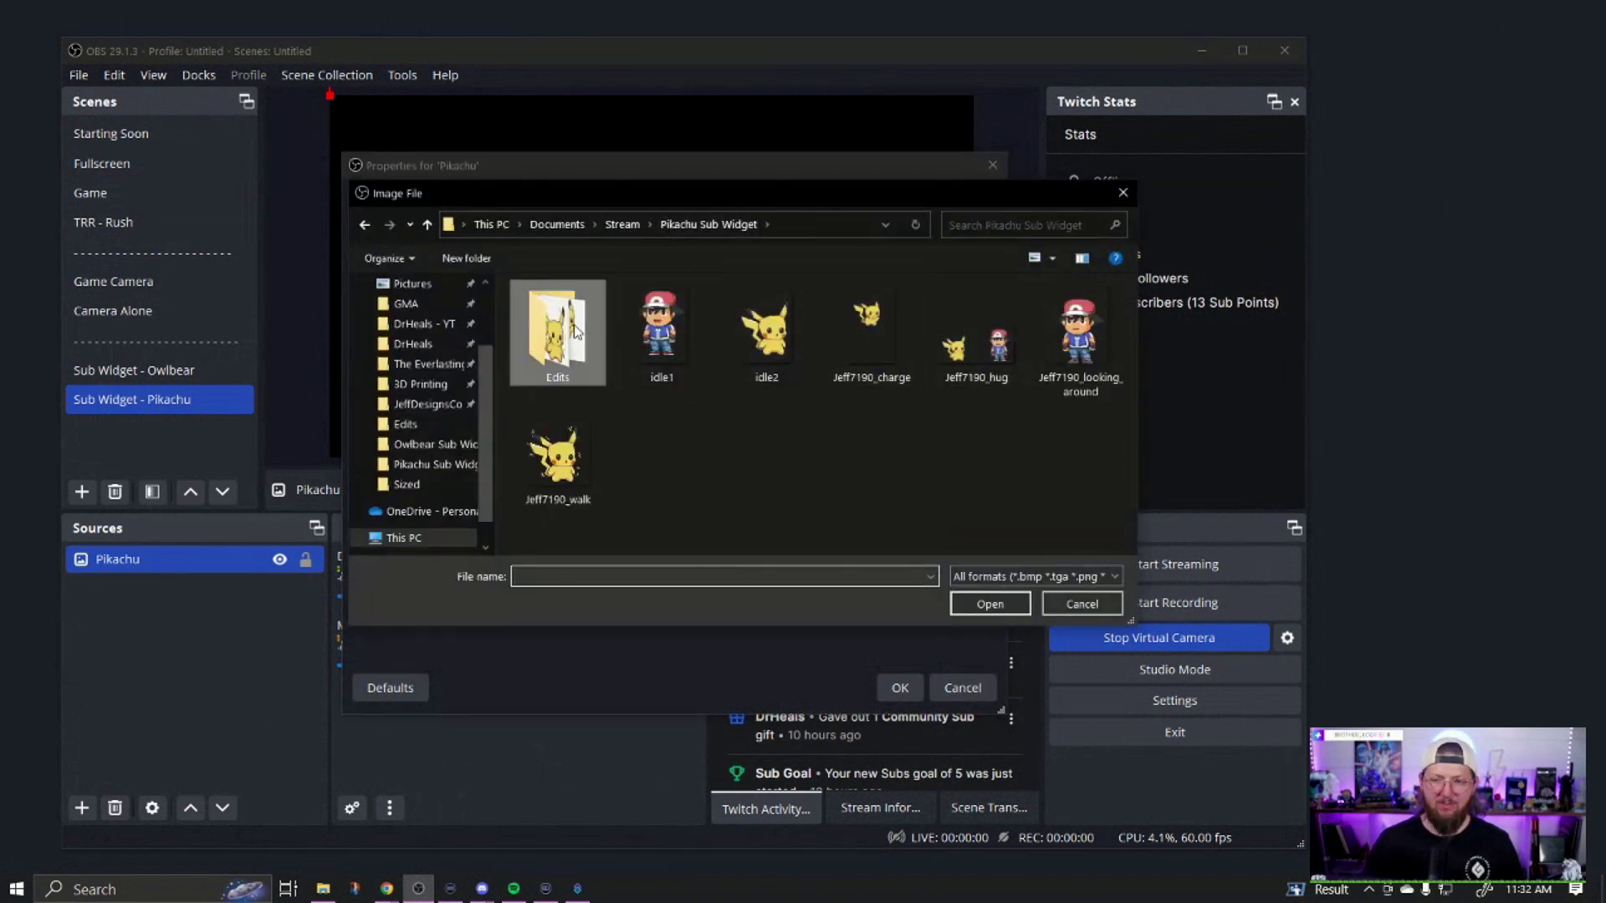
pyautogui.doubleClick(599, 351)
pyautogui.doubleClick(599, 345)
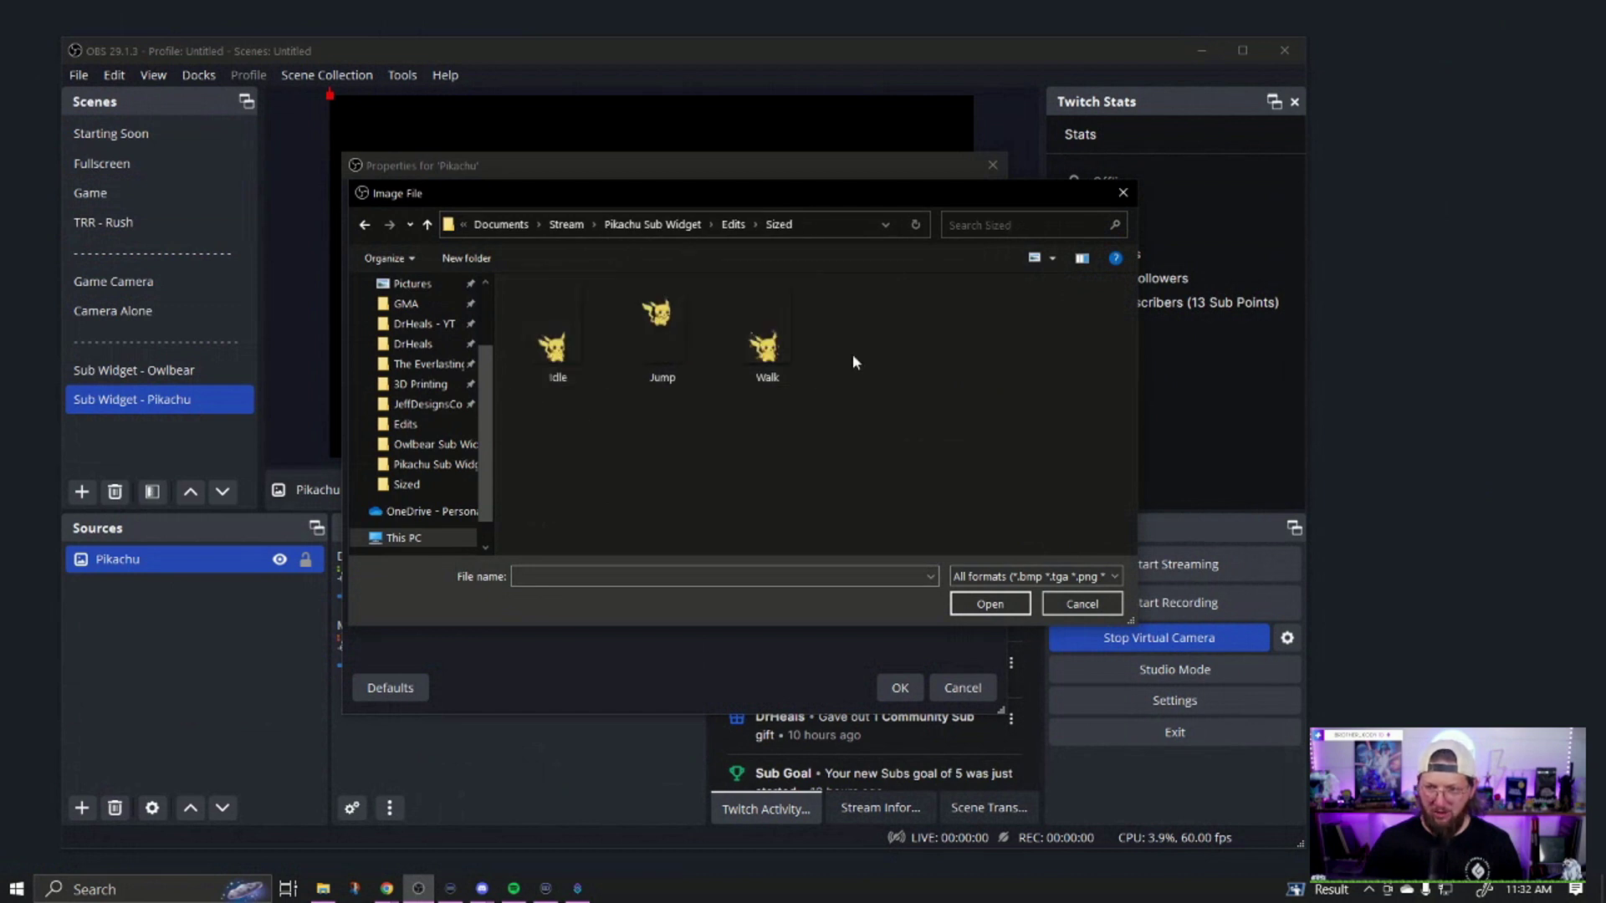
pyautogui.doubleClick(542, 351)
pyautogui.click(899, 687)
pyautogui.moveTo(347, 138); pyautogui.dragTo(376, 429)
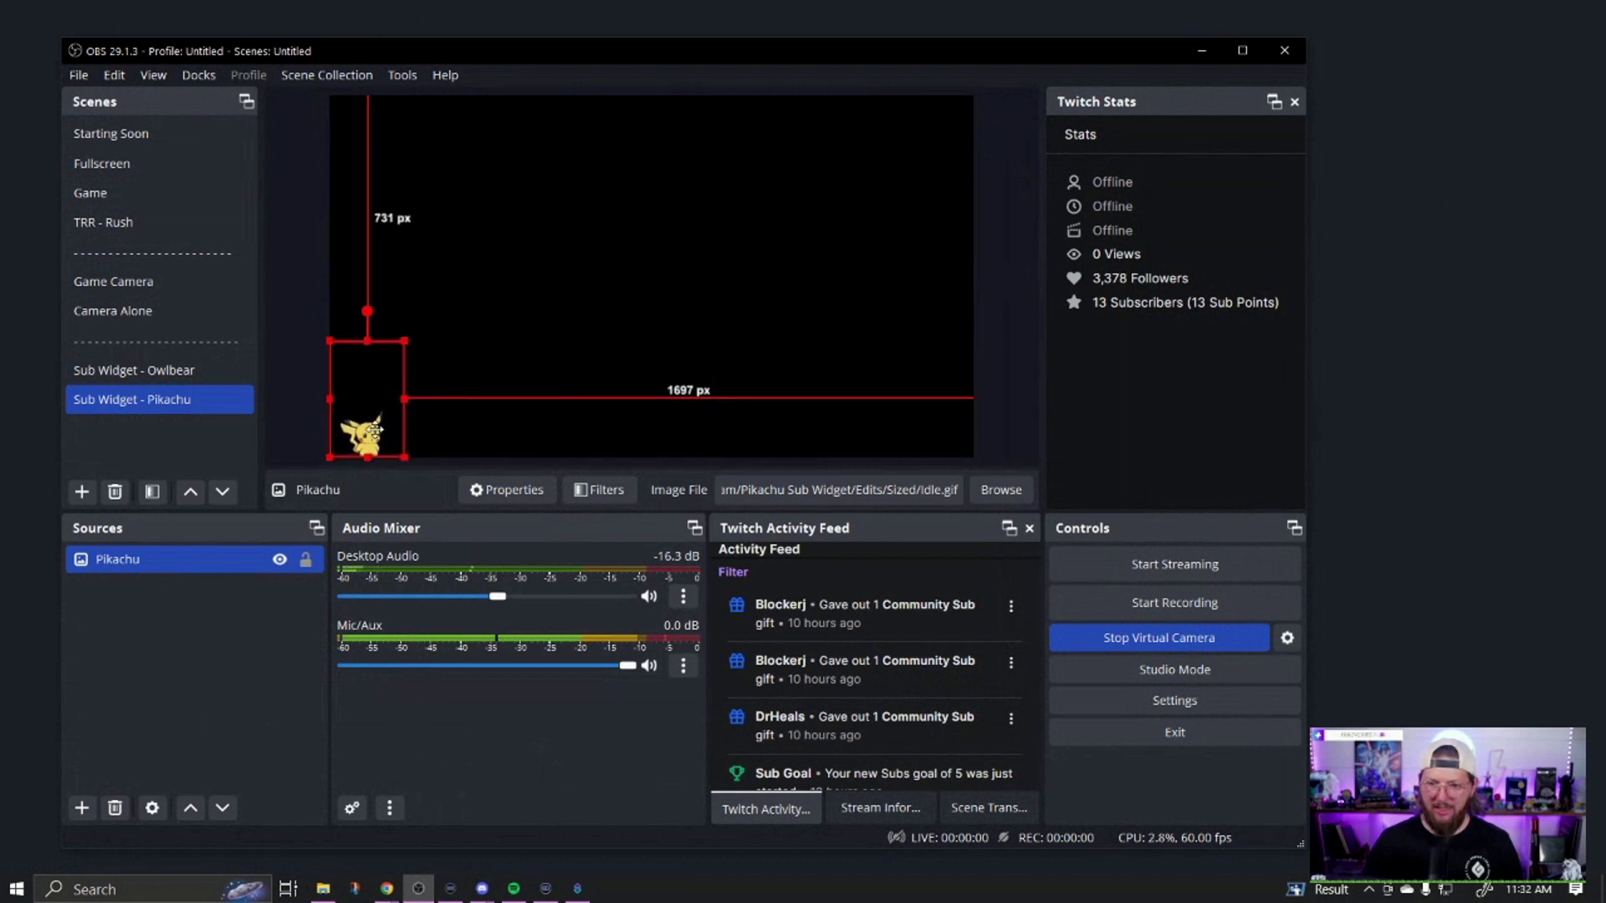
pyautogui.click(391, 464)
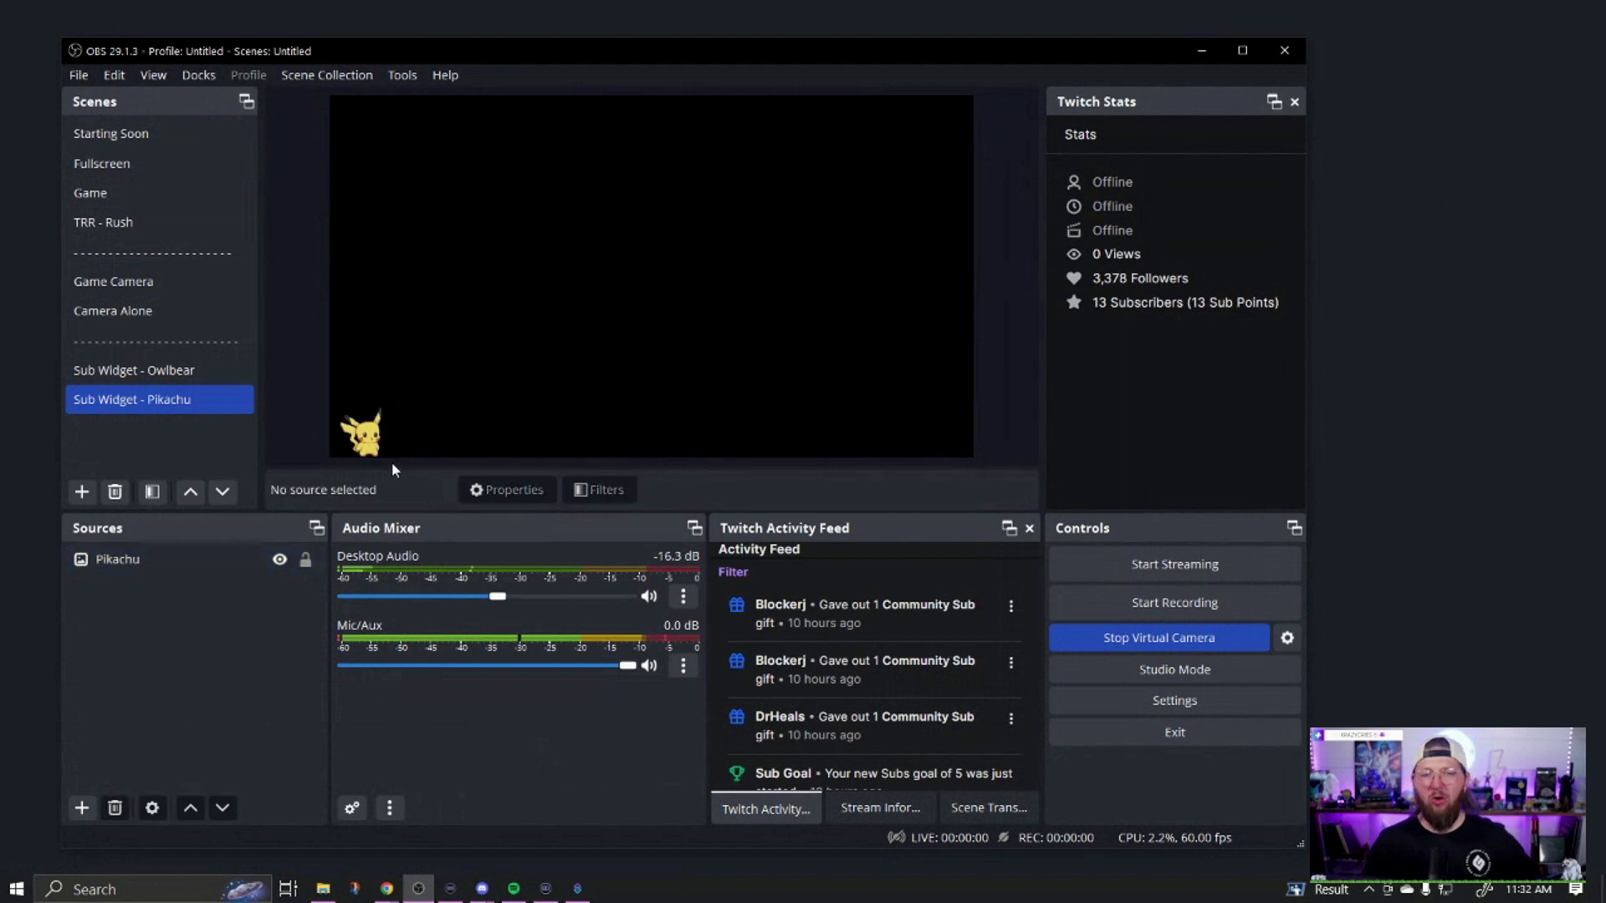
# Add an 'Ash' image source with idle1.gif and place it beside Pikachu at the bottom
pyautogui.click(168, 666)
pyautogui.click(82, 806)
pyautogui.click(138, 554)
pyautogui.write('Ash')
pyautogui.press('Return')
pyautogui.click(950, 452)
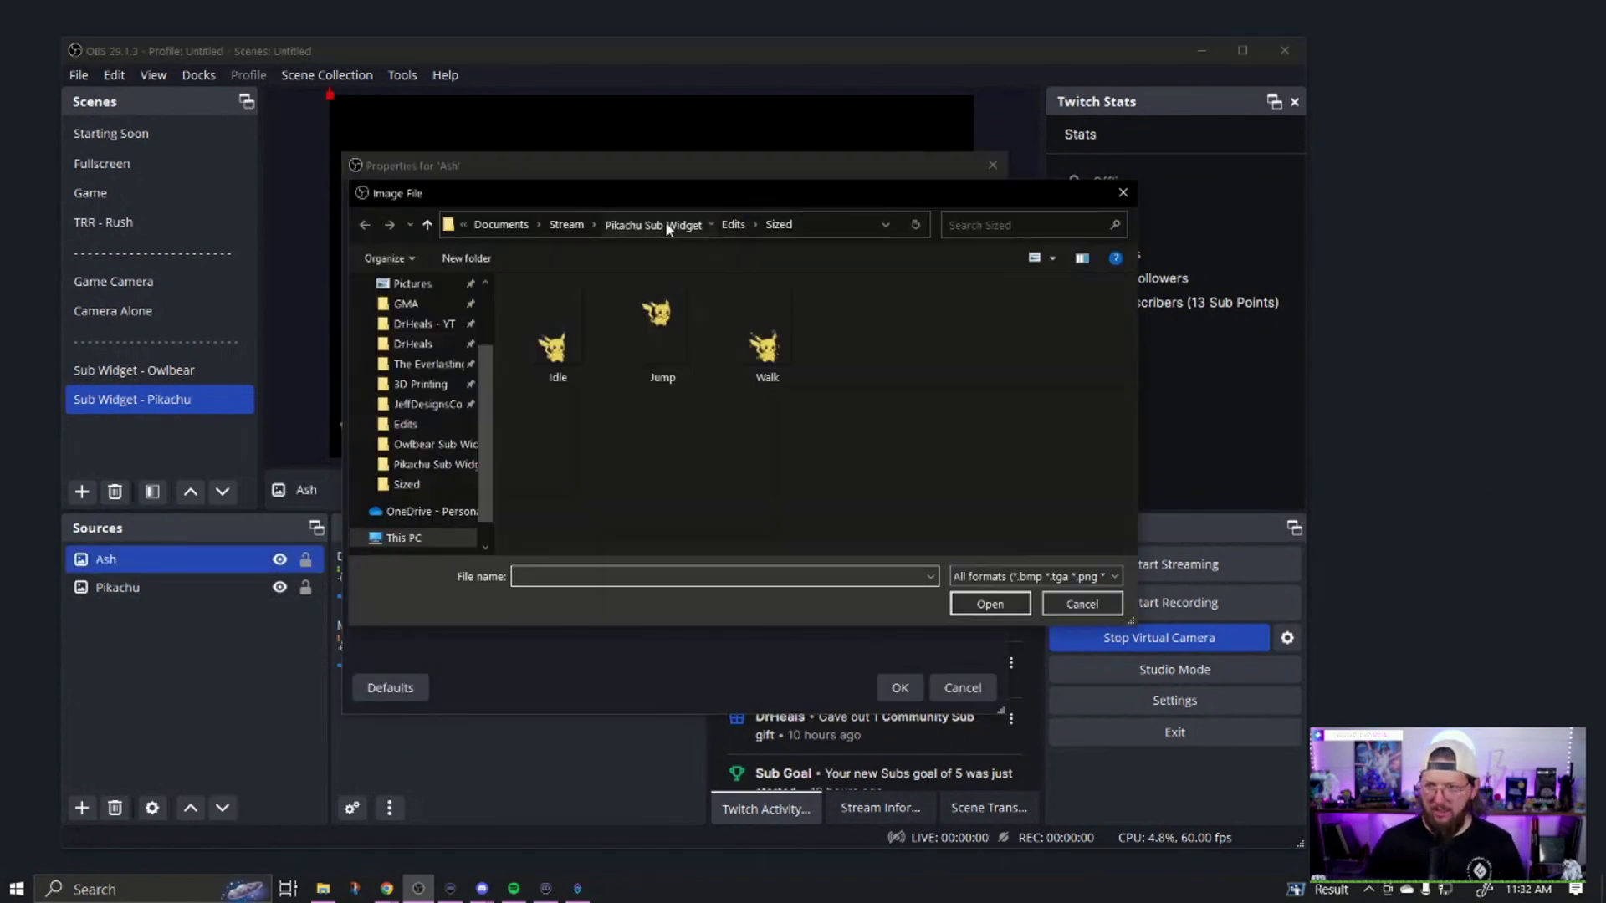
pyautogui.click(667, 226)
pyautogui.doubleClick(656, 334)
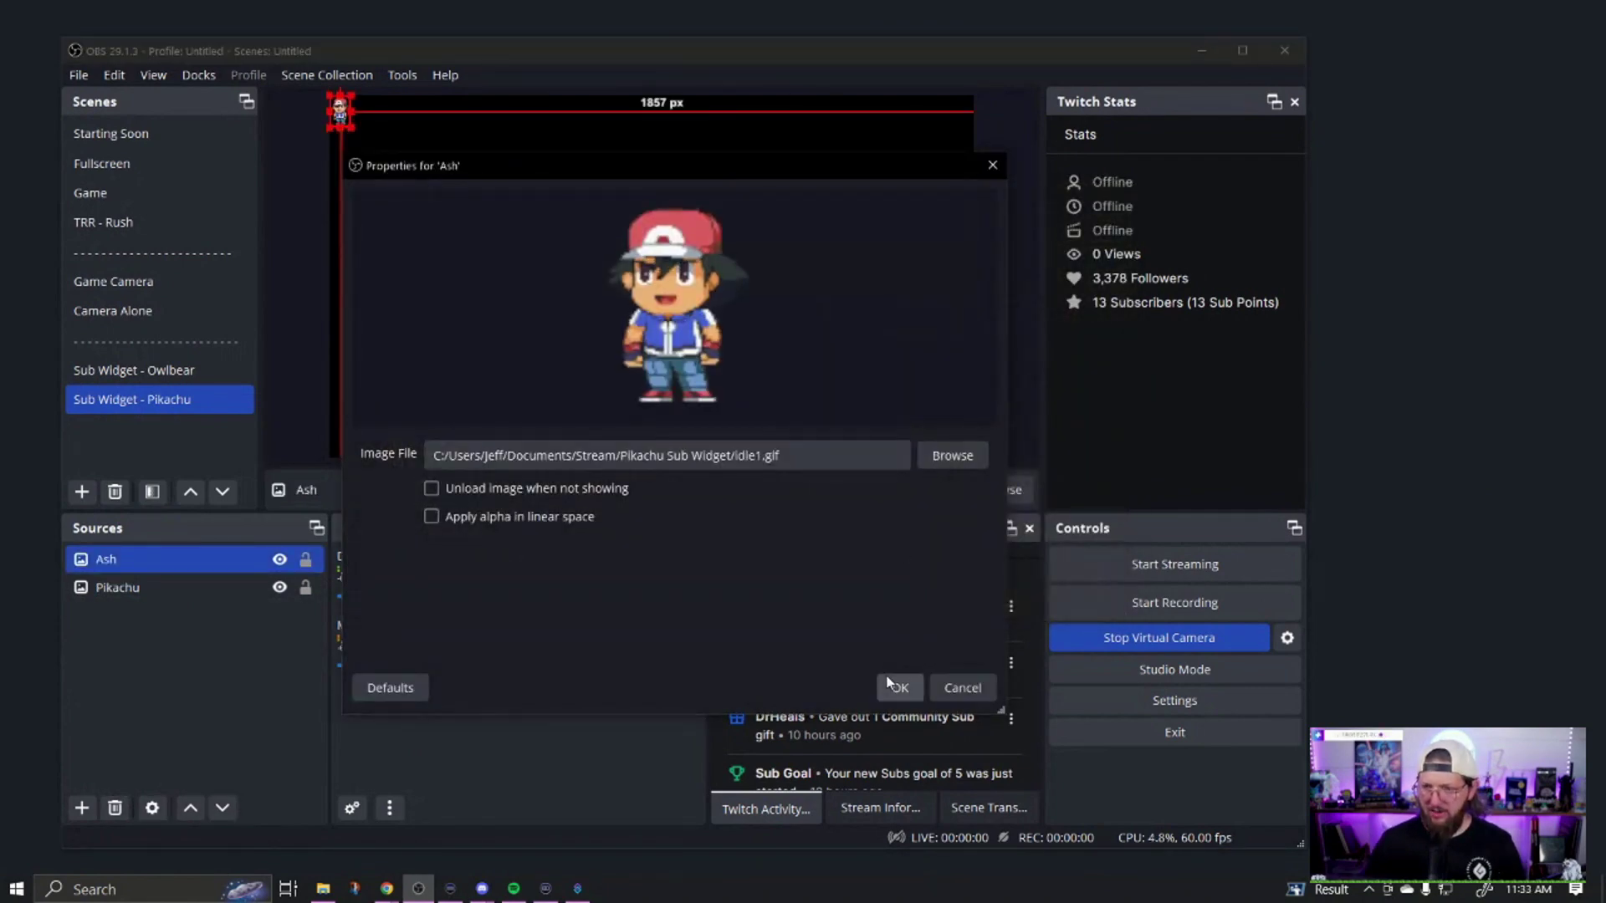
pyautogui.click(893, 686)
pyautogui.moveTo(342, 123); pyautogui.dragTo(432, 431)
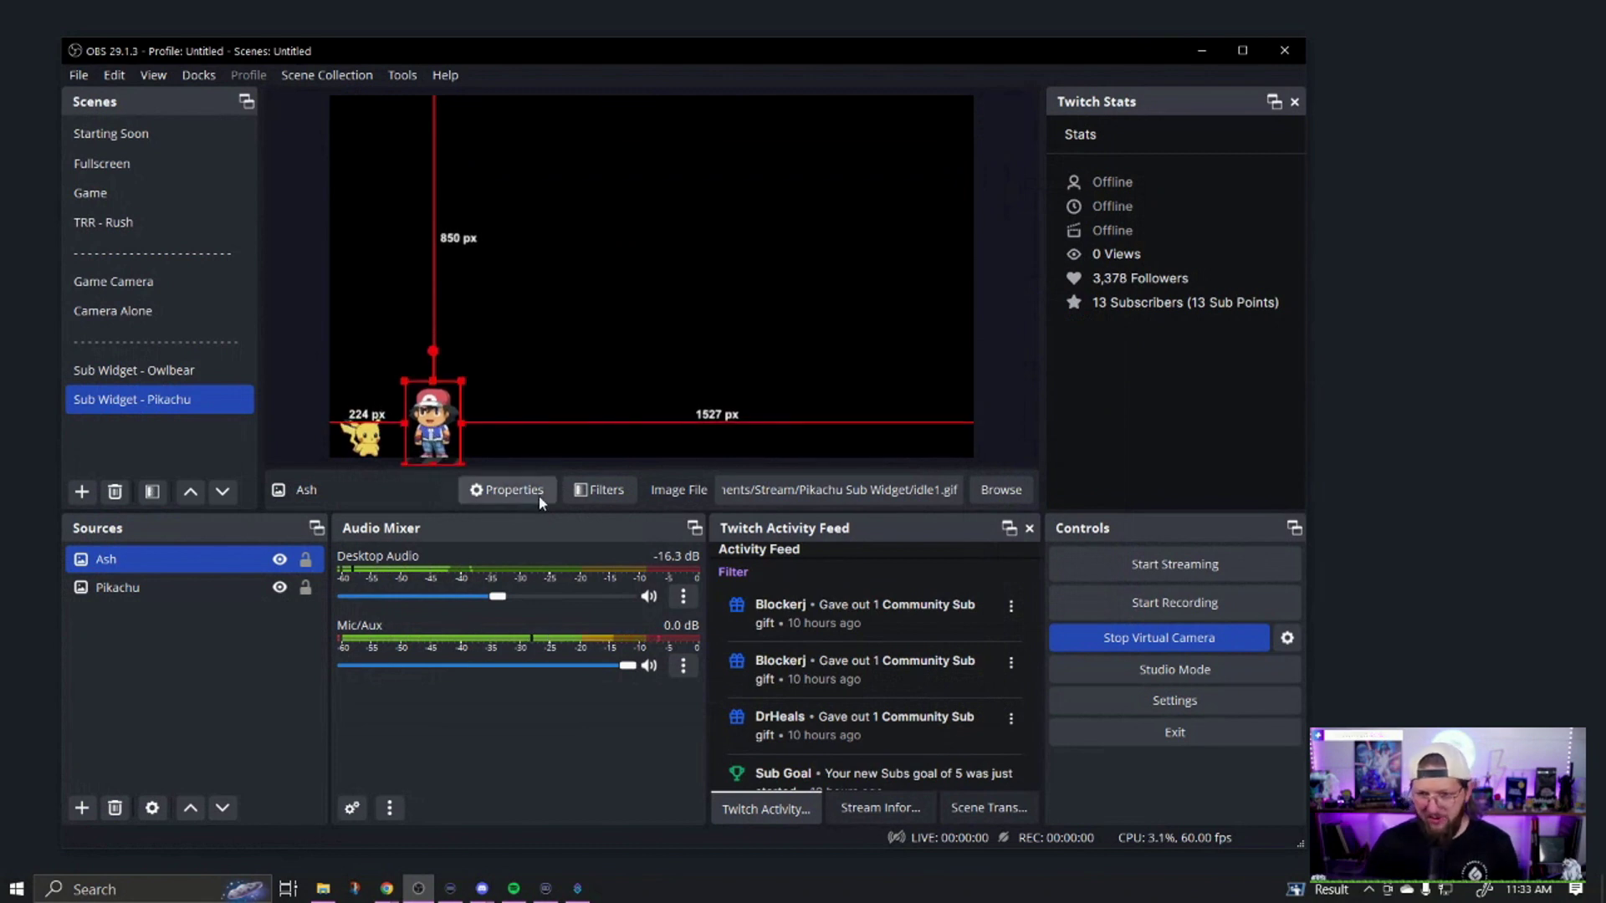
pyautogui.click(508, 461)
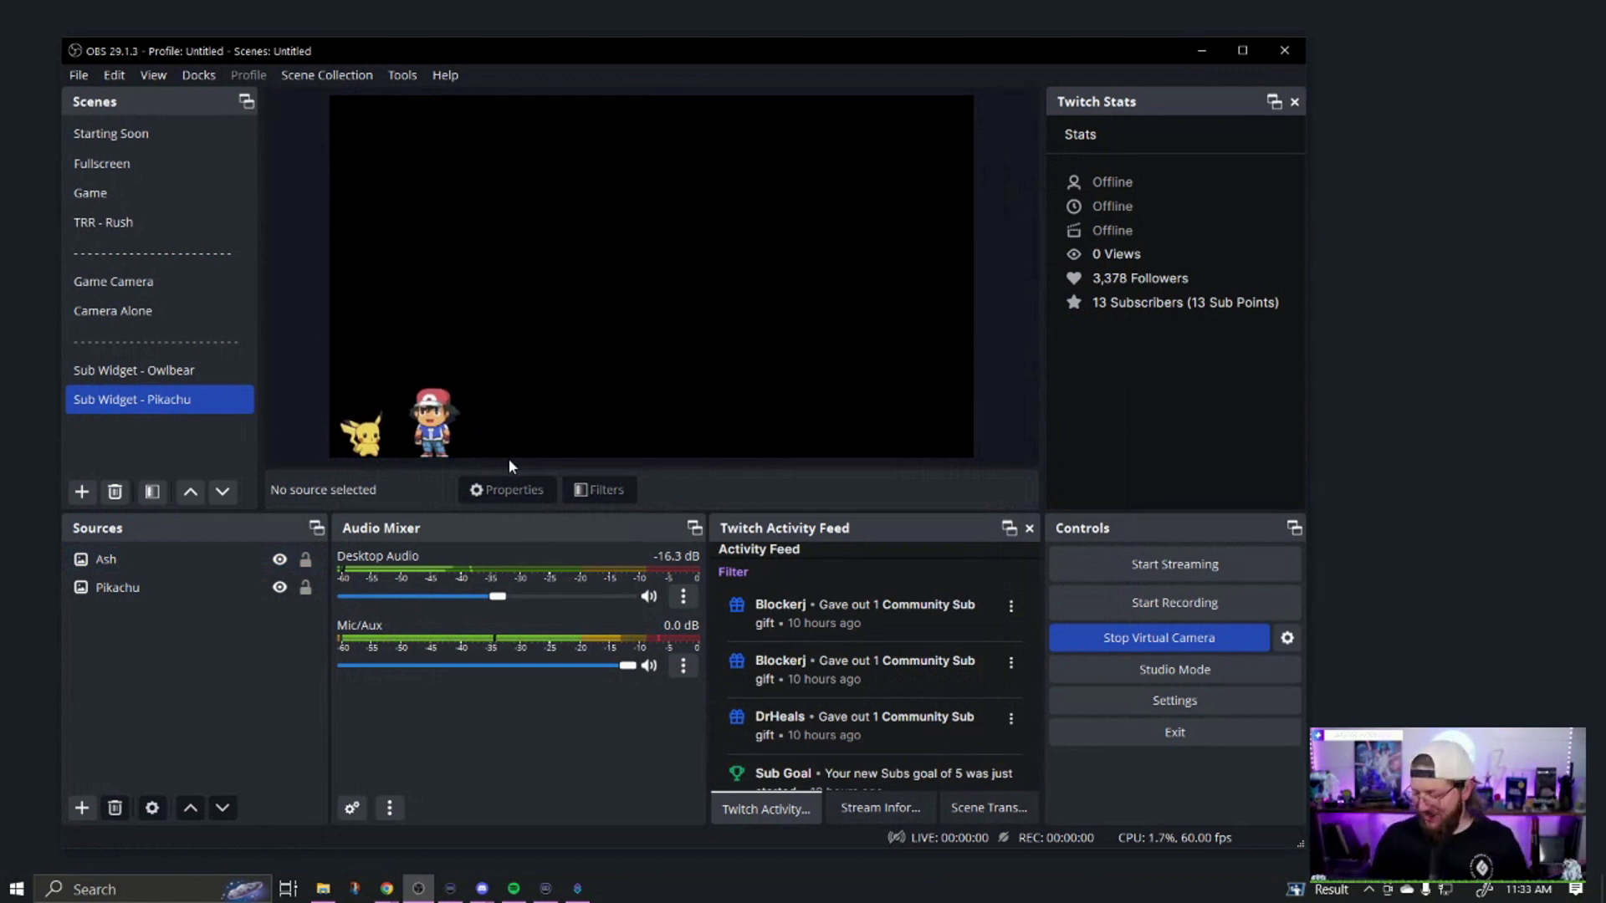
# Add a test image source named 'asdf' that shows Jeff7190_hug.gif
pyautogui.click(82, 807)
pyautogui.click(178, 554)
pyautogui.write('asdf')
pyautogui.click(729, 563)
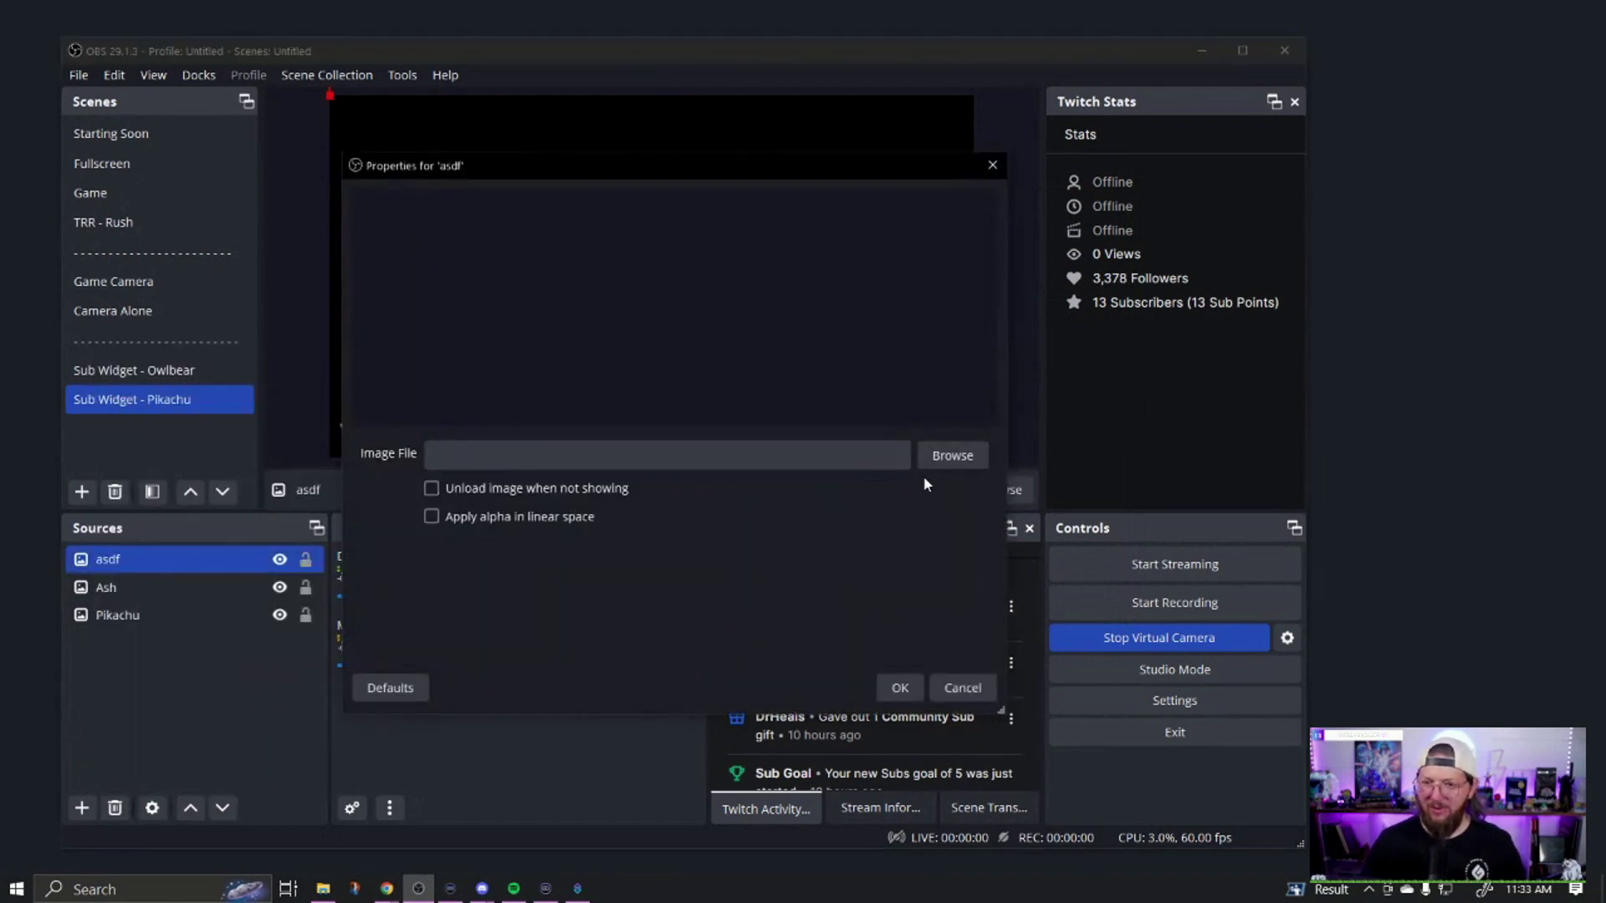
pyautogui.click(945, 456)
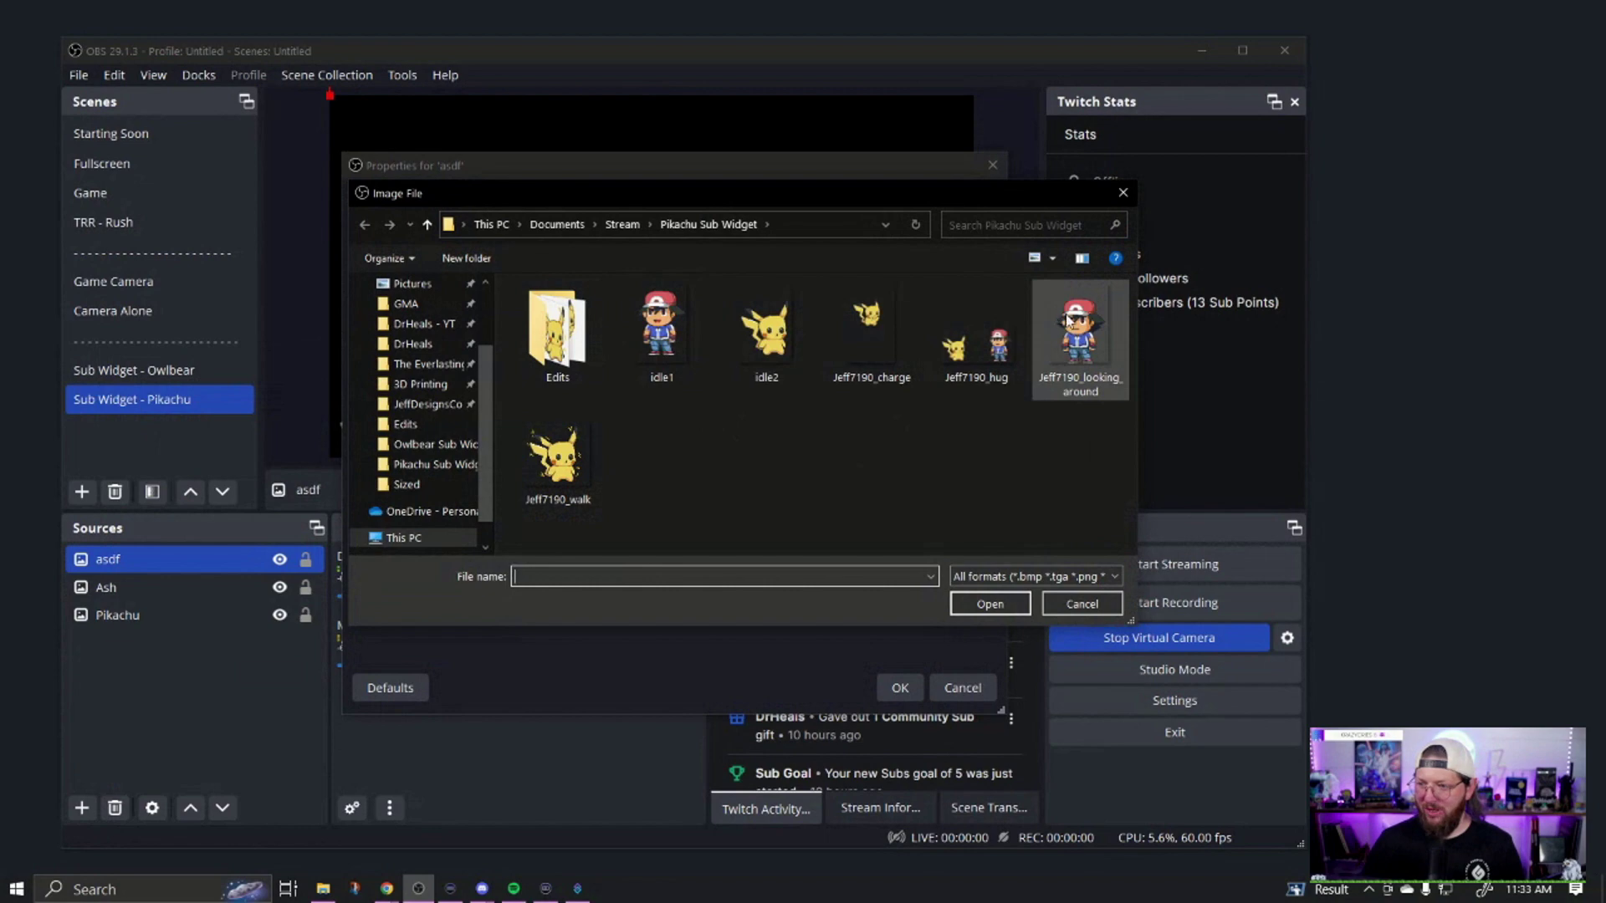
pyautogui.doubleClick(976, 345)
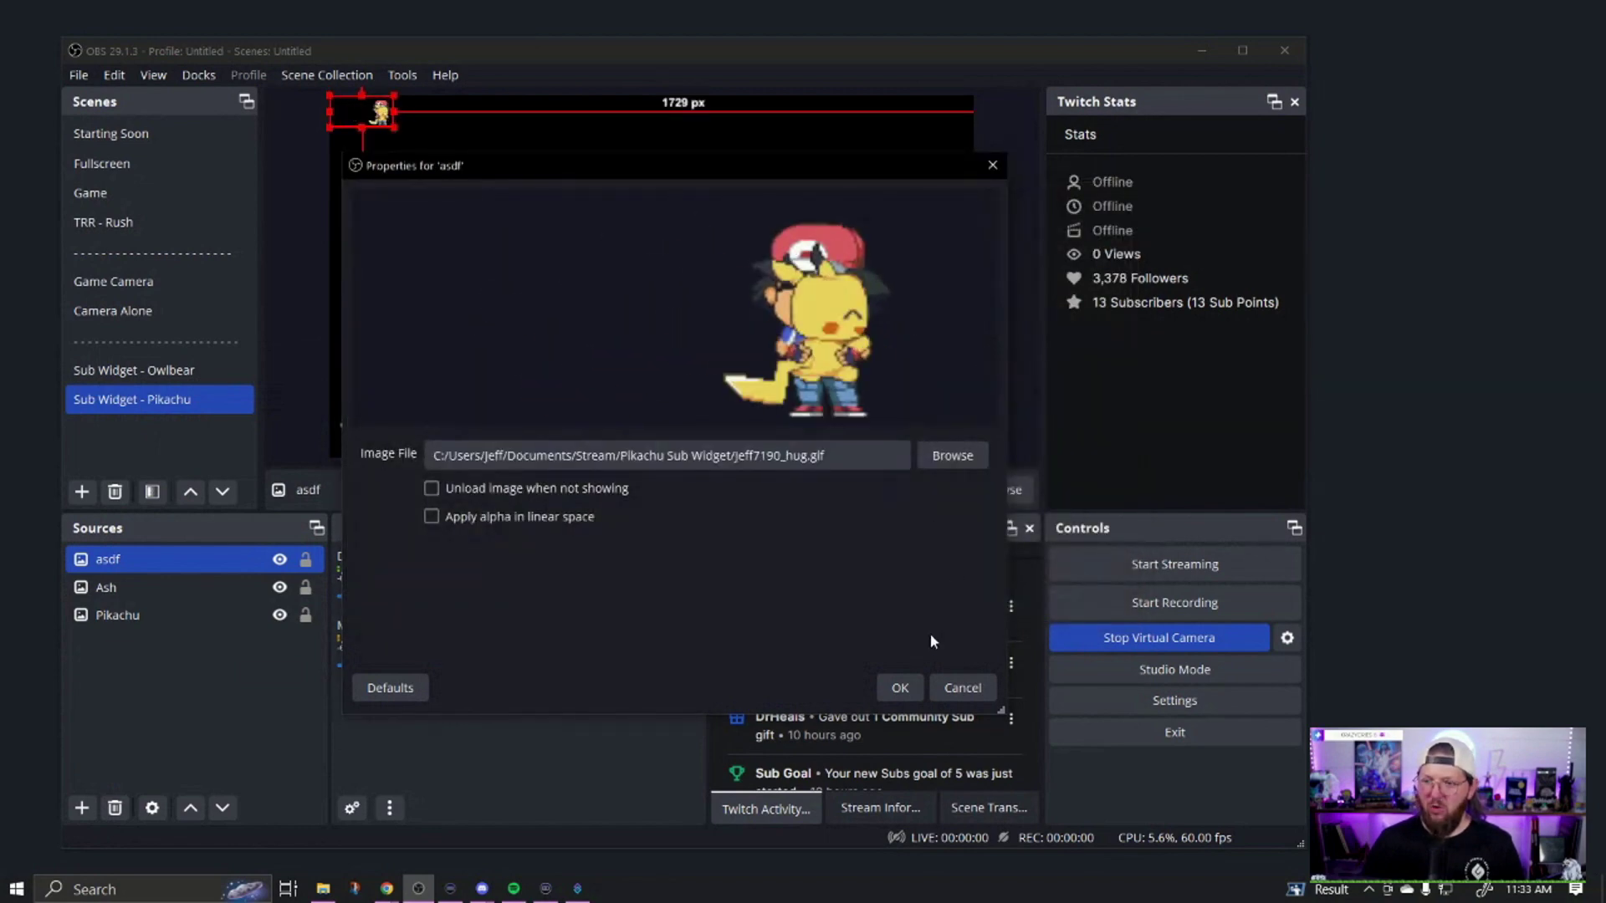
pyautogui.click(898, 686)
# Resize the hug image to sit at the bottom-left and make Pikachu slightly larger
pyautogui.moveTo(394, 128); pyautogui.dragTo(598, 417)
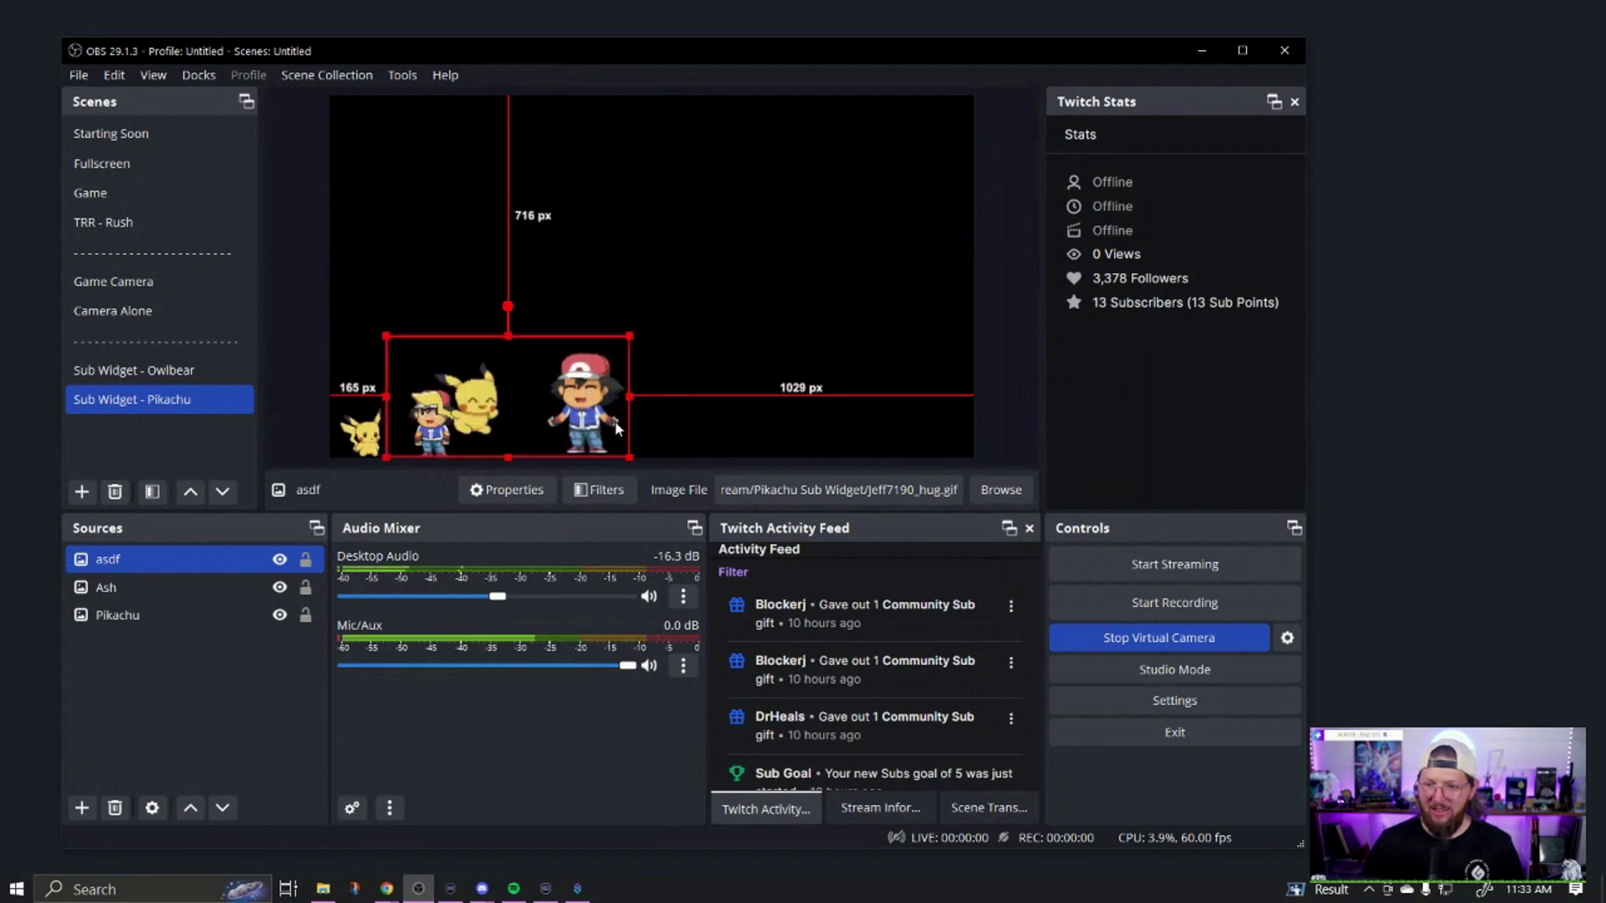
pyautogui.moveTo(618, 335)
pyautogui.mouseDown()
pyautogui.moveTo(551, 403)
pyautogui.moveTo(418, 430)
pyautogui.mouseUp()
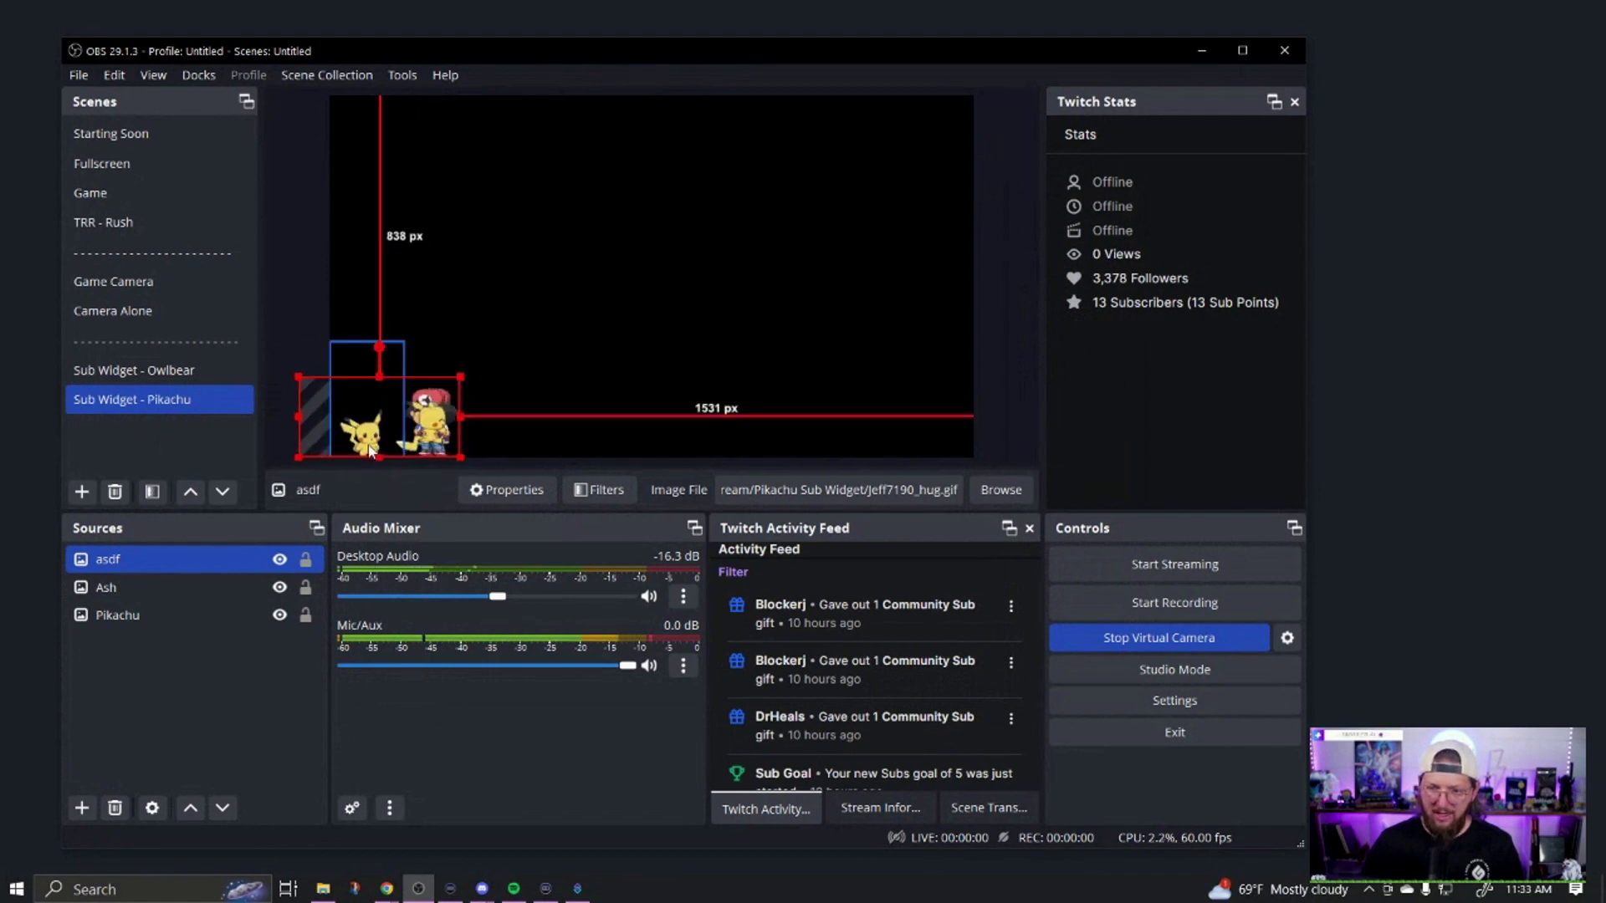
pyautogui.click(401, 347)
pyautogui.moveTo(402, 344); pyautogui.dragTo(409, 333)
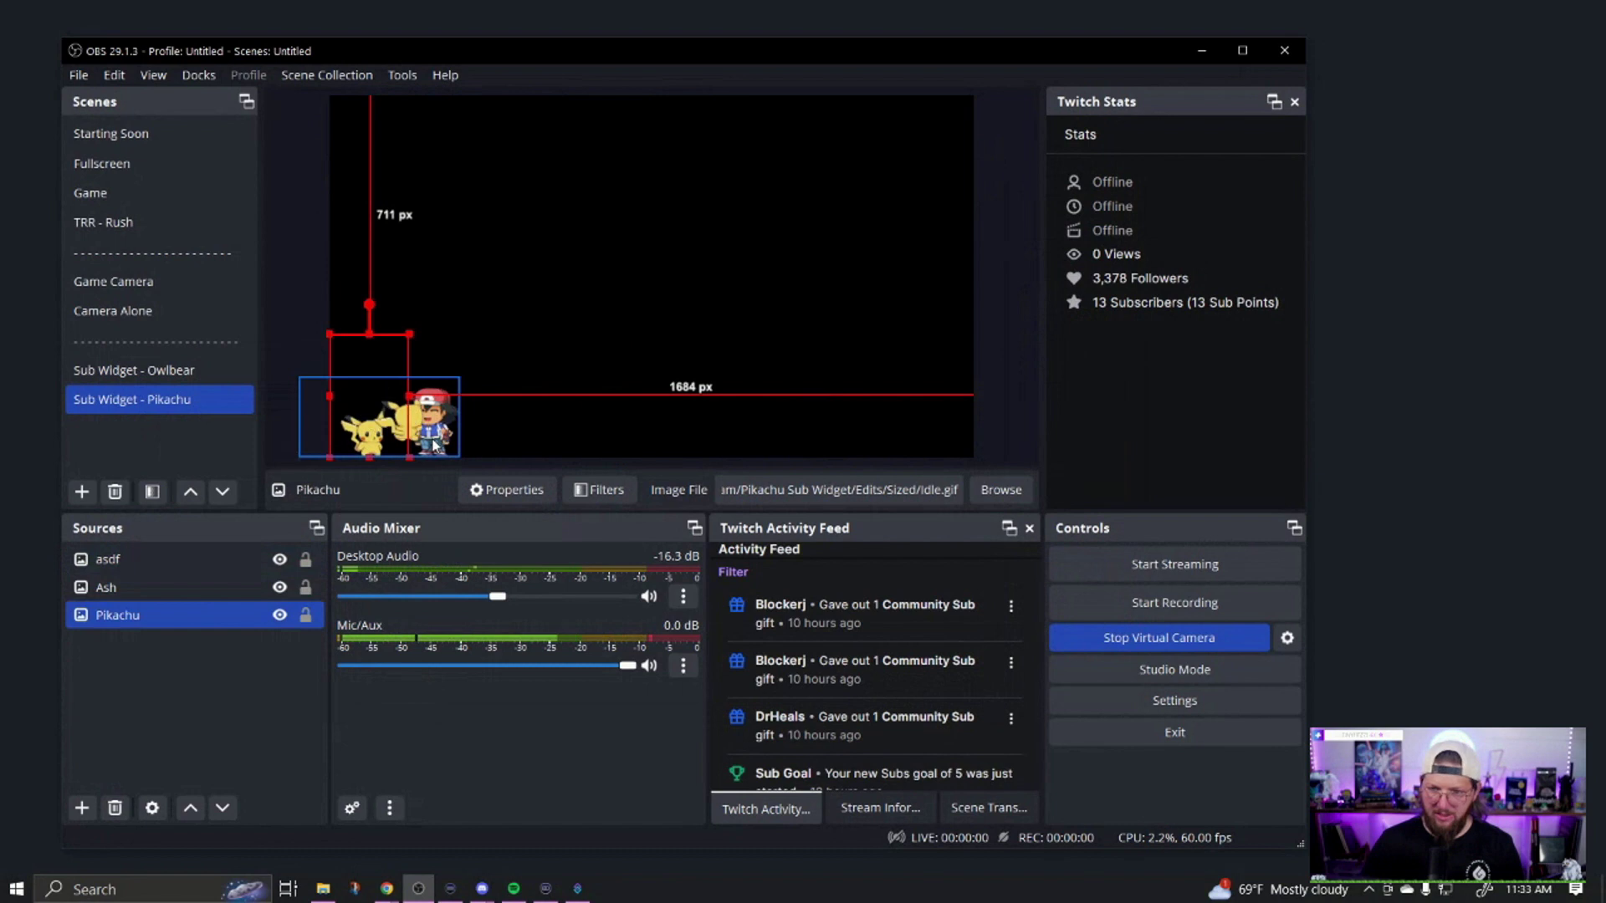
pyautogui.click(402, 431)
# Remove the 'asdf' hug source and move Ash to the canvas's bottom-right corner
pyautogui.click(115, 808)
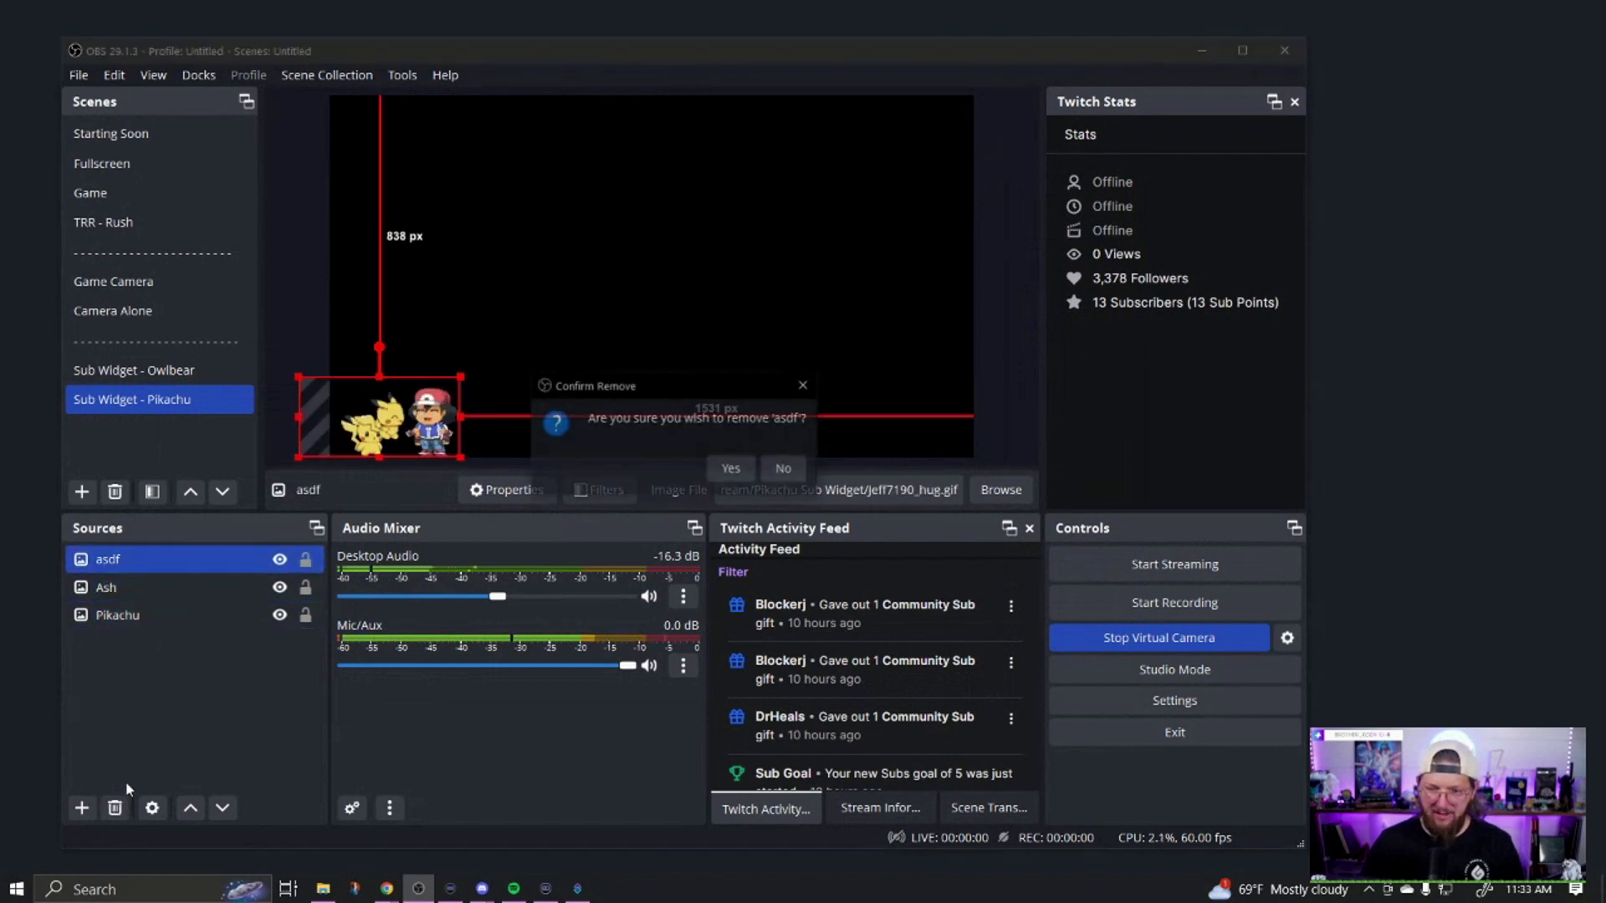
pyautogui.click(735, 468)
pyautogui.moveTo(454, 440); pyautogui.dragTo(967, 432)
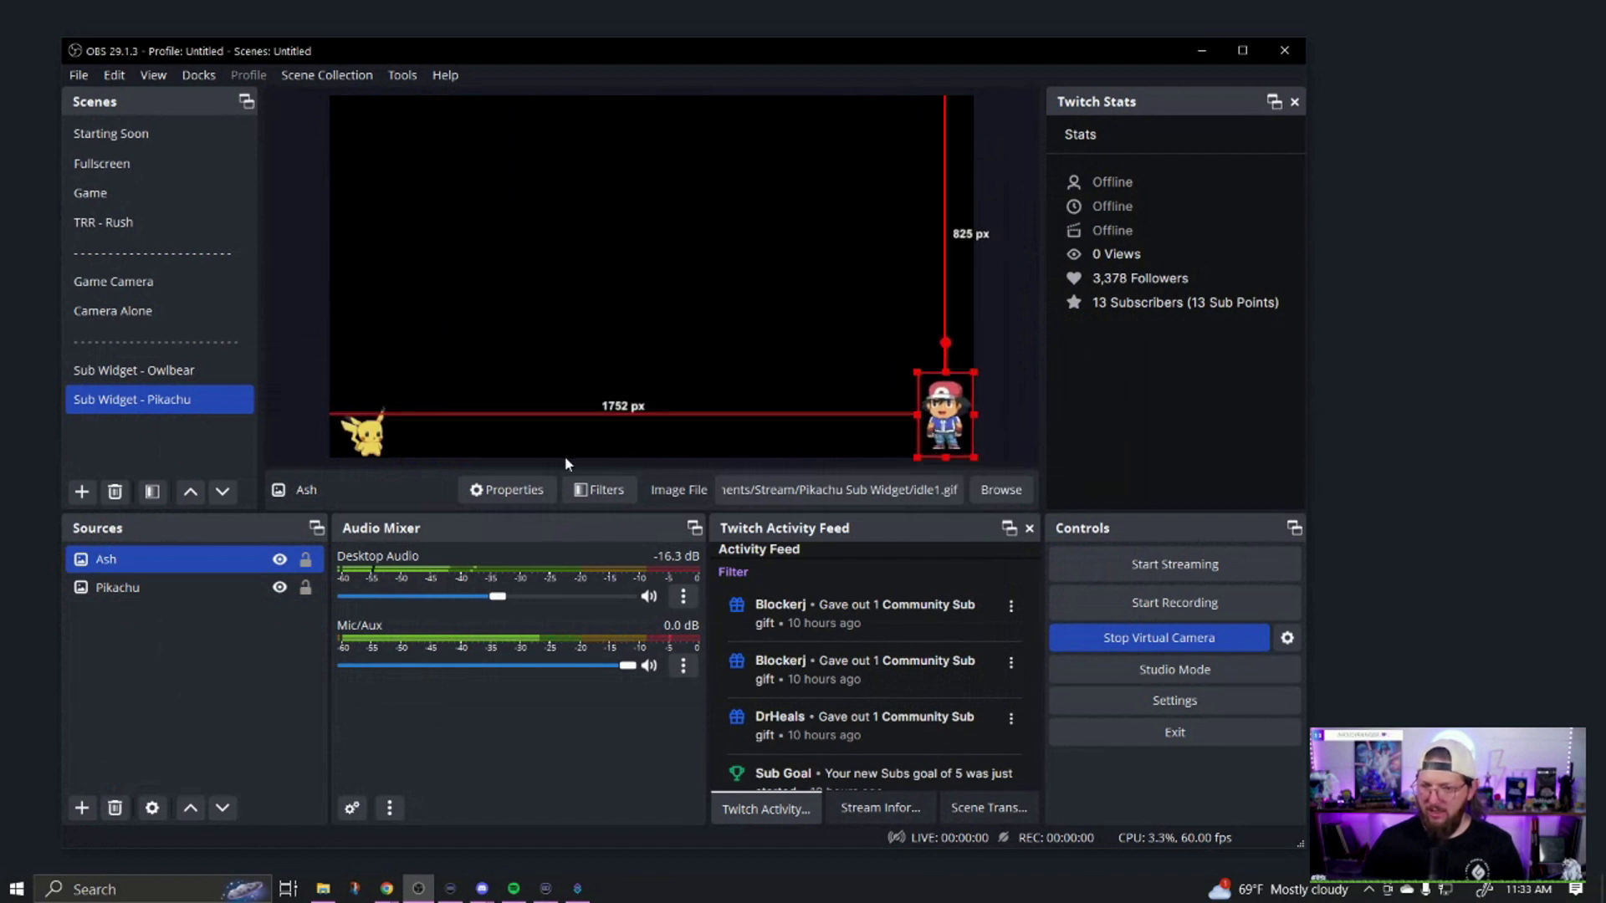
pyautogui.click(183, 634)
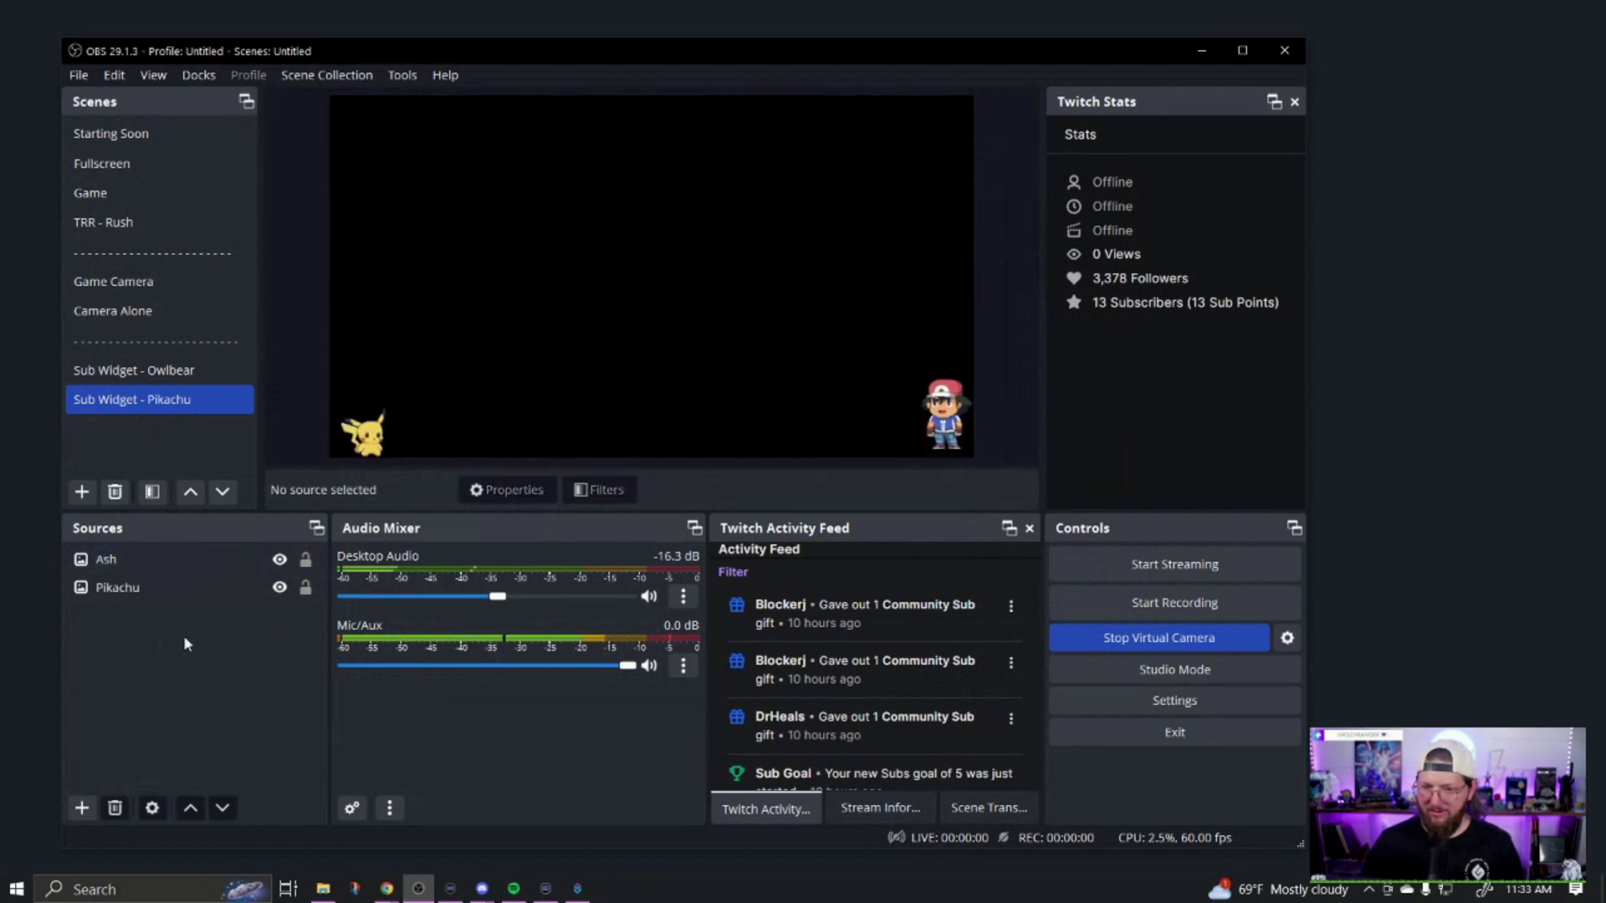
# Reuse the already-existing Grass image source in this scene through Add Existing
pyautogui.click(81, 808)
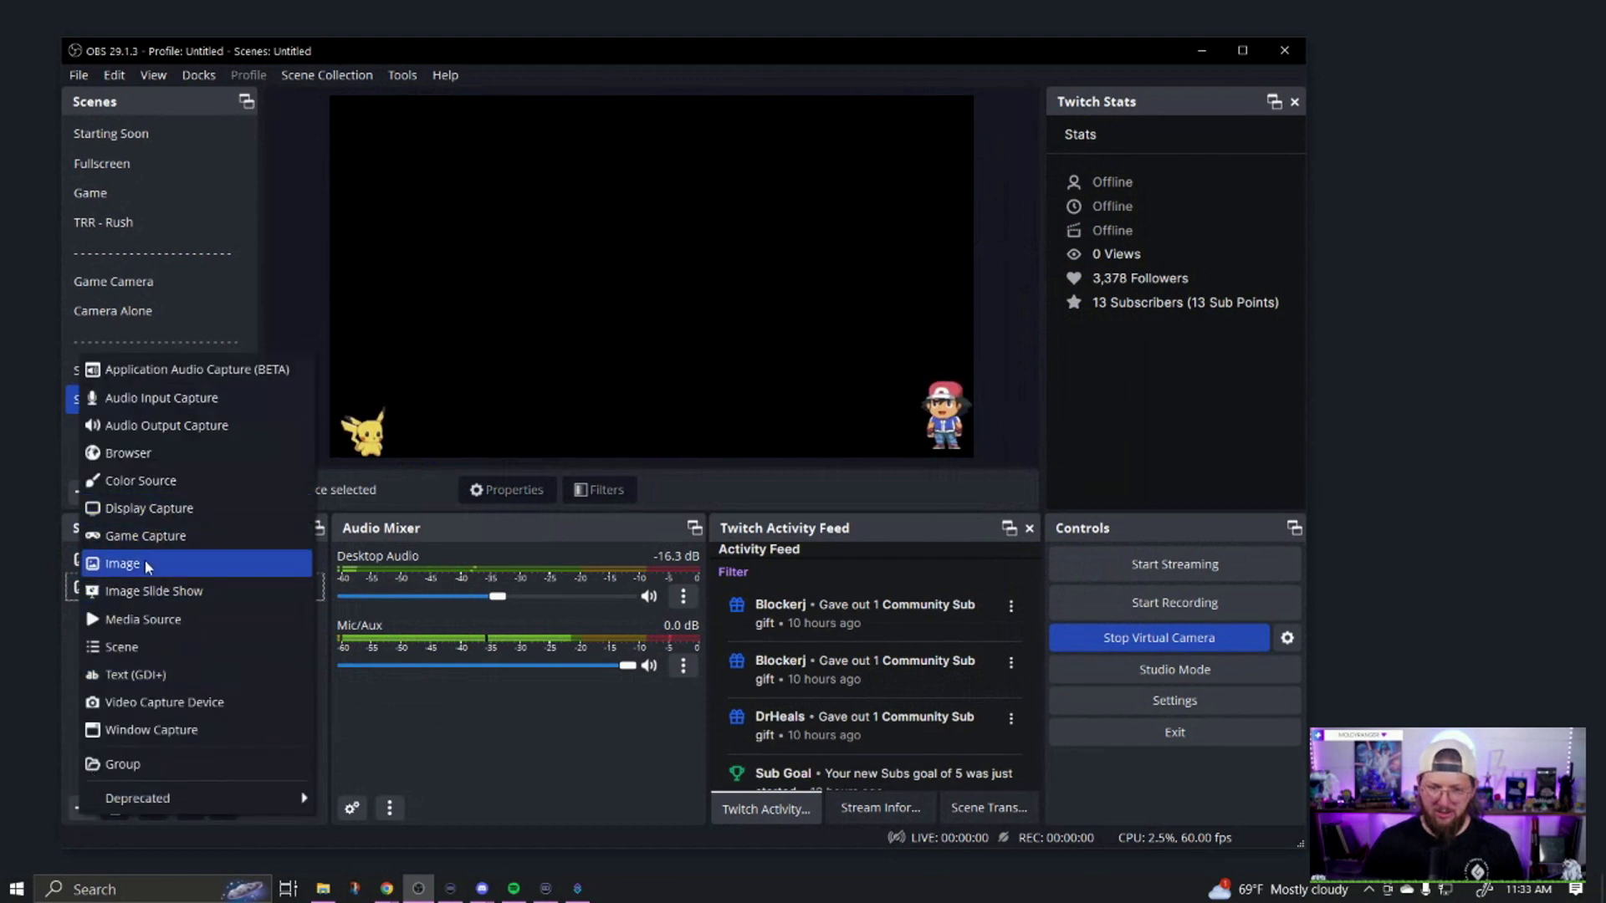
pyautogui.click(144, 559)
pyautogui.write('Grass')
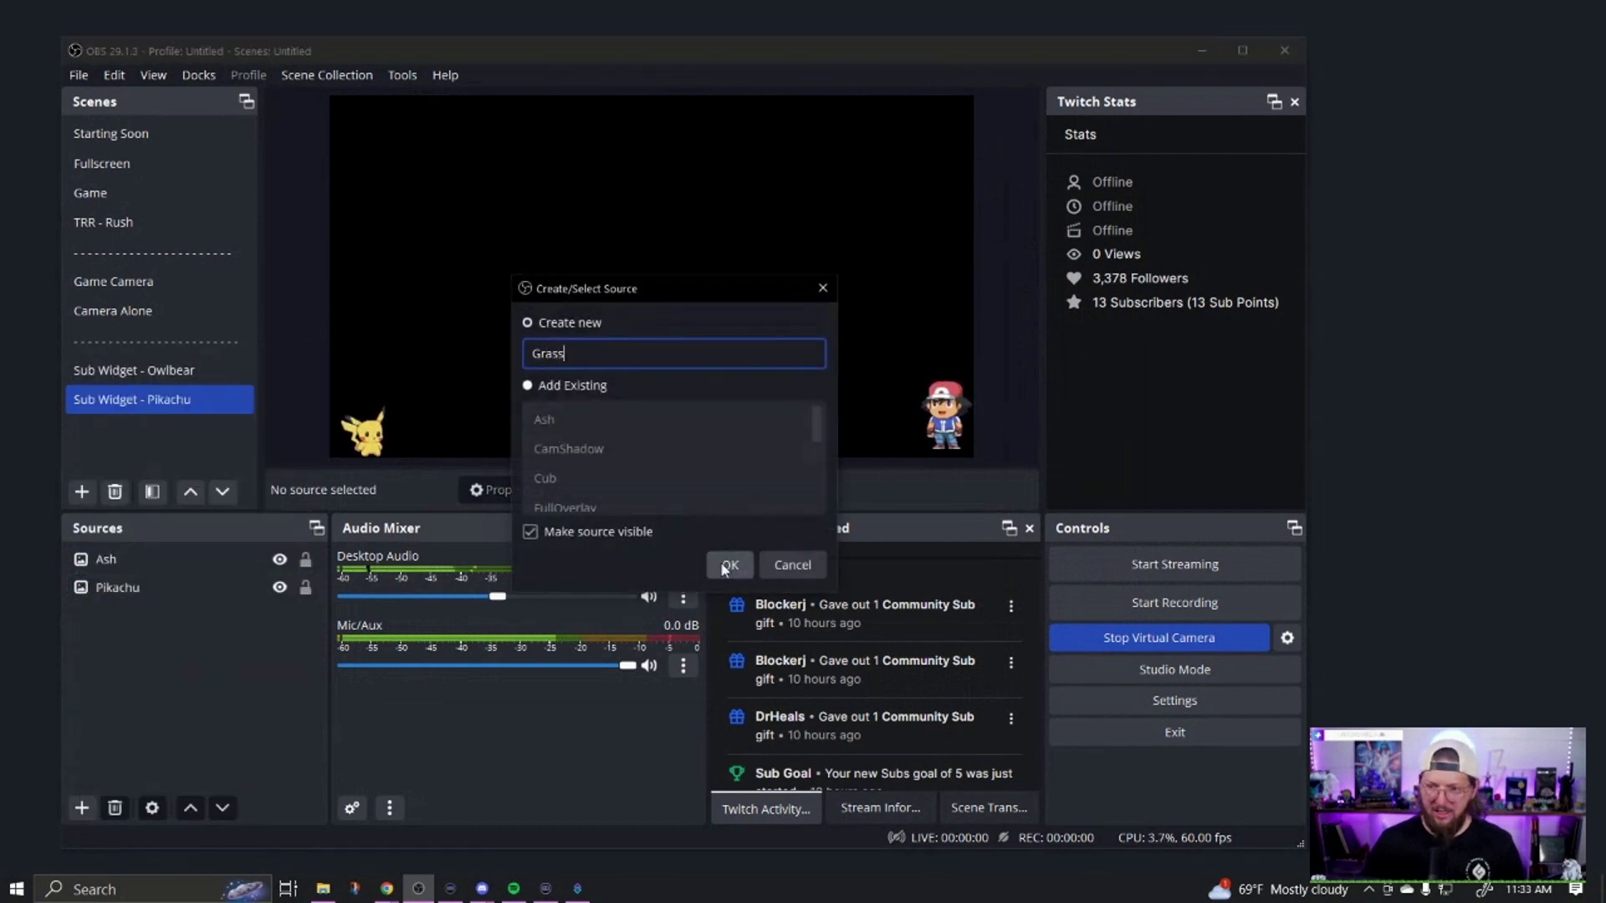
pyautogui.click(730, 564)
pyautogui.click(741, 459)
pyautogui.click(528, 386)
pyautogui.click(531, 414)
pyautogui.scroll(-1, 620, 457)
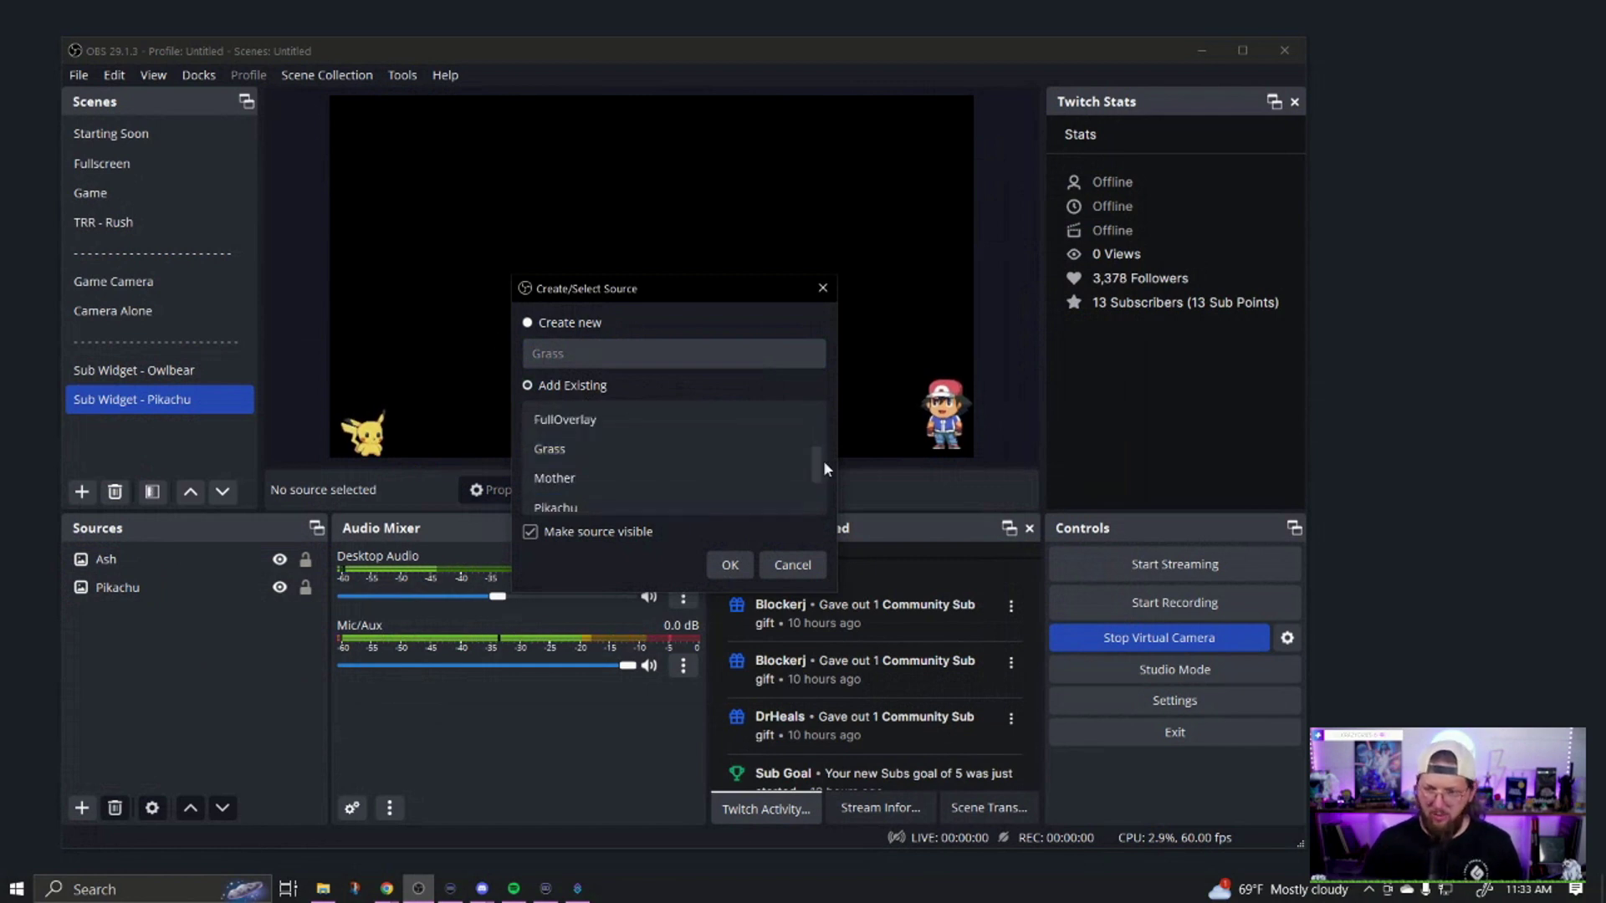
pyautogui.moveTo(816, 474); pyautogui.dragTo(817, 462)
pyautogui.click(617, 455)
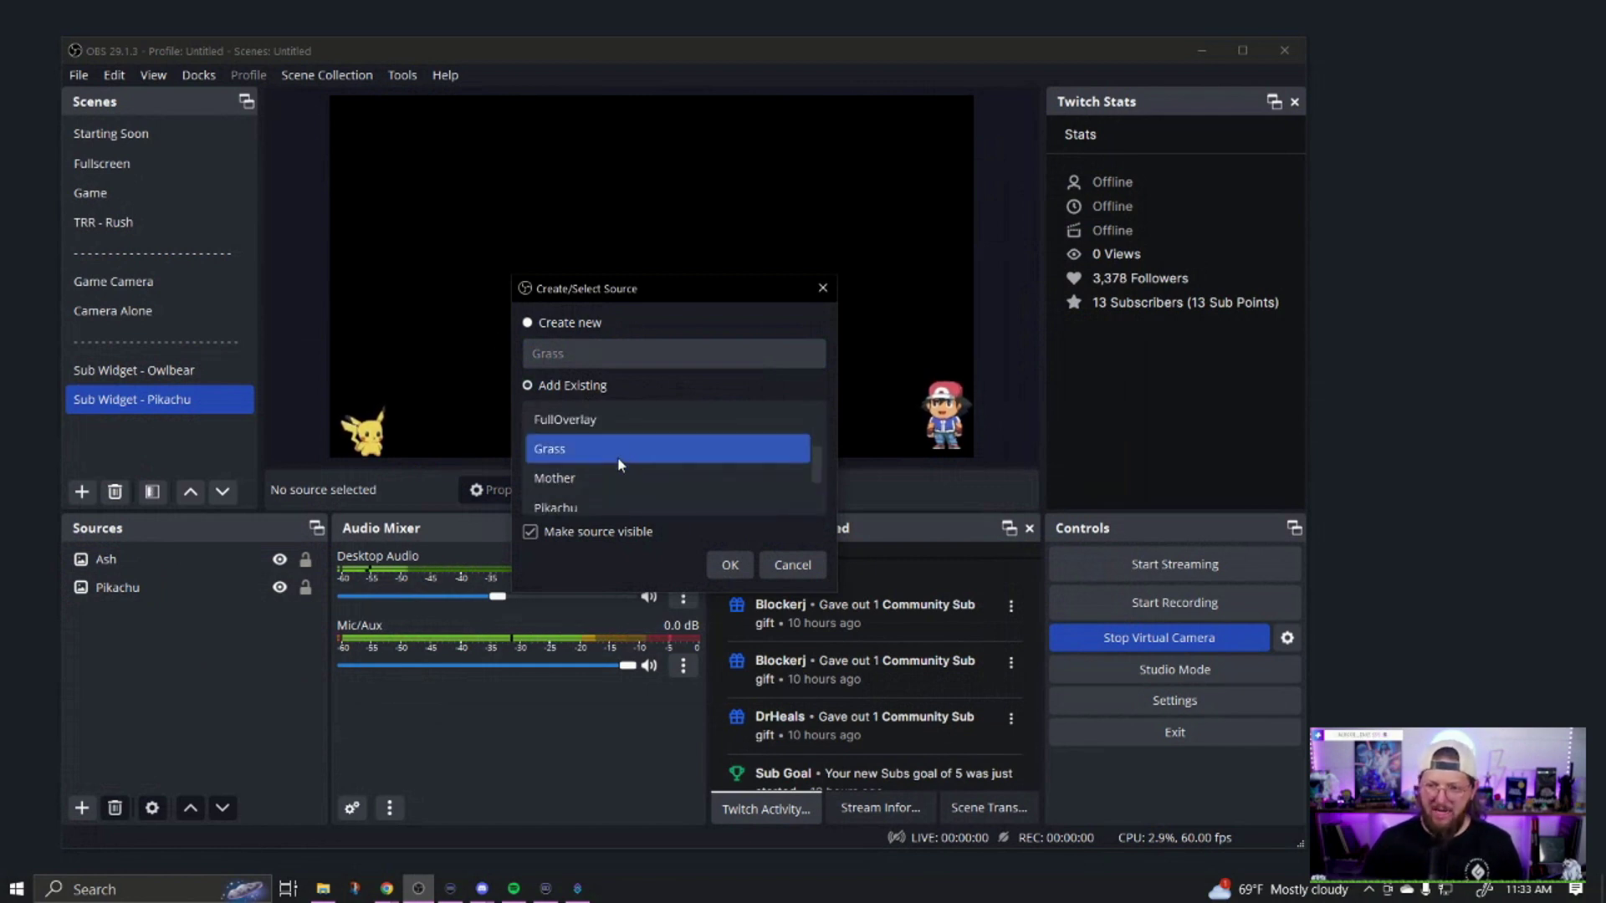
pyautogui.click(730, 565)
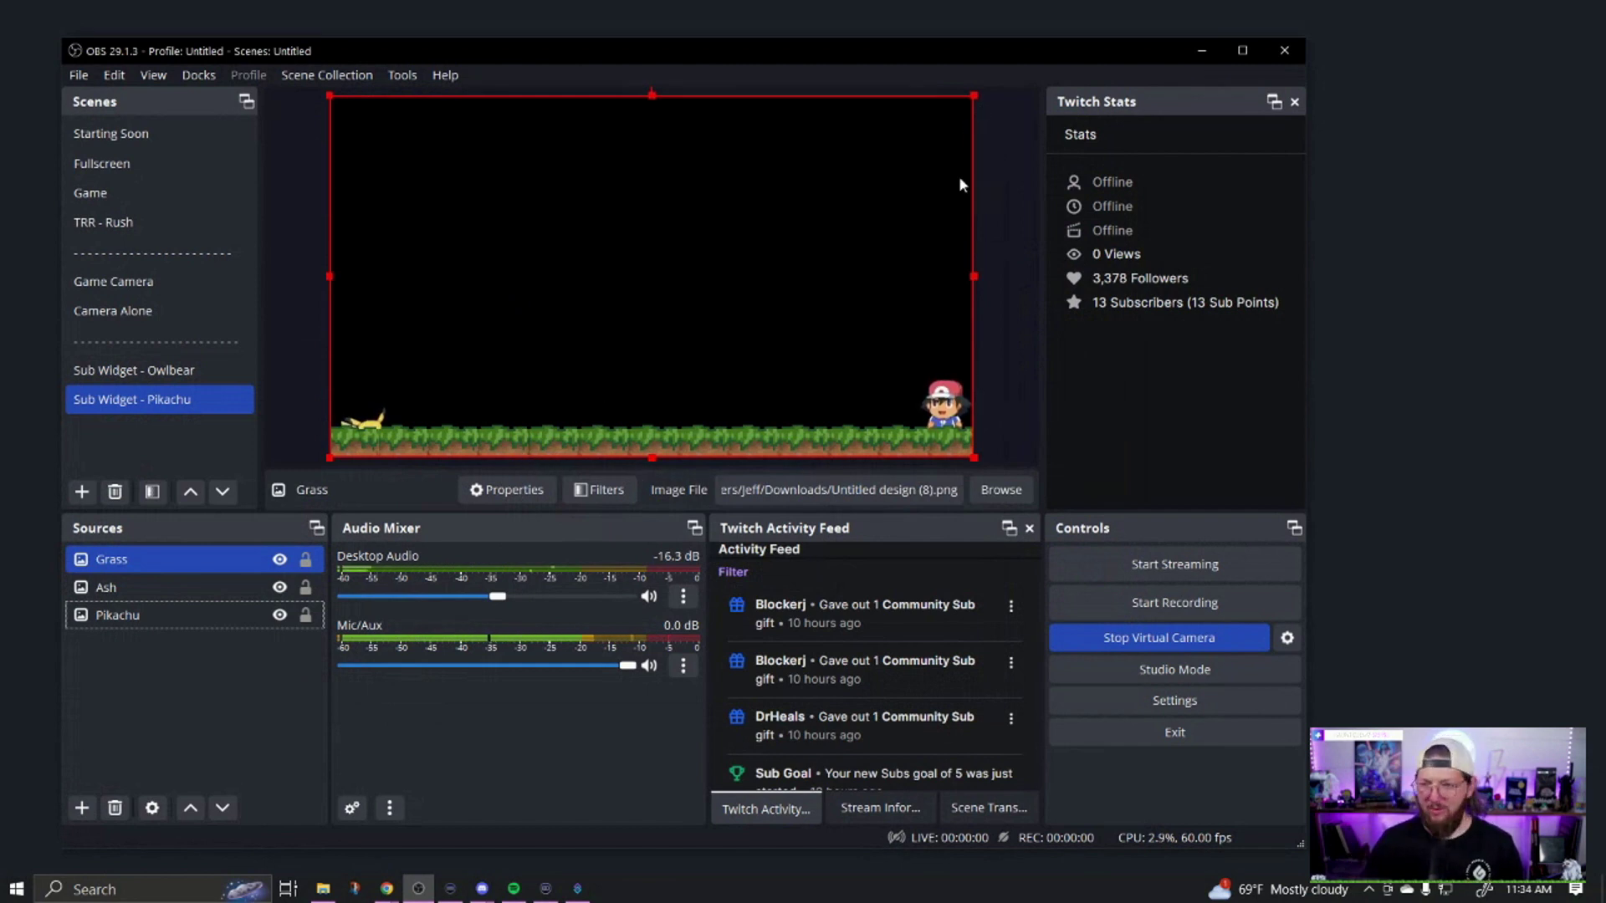
# Shrink the Grass strip and place it at the bottom-left of the canvas
pyautogui.moveTo(974, 96); pyautogui.dragTo(393, 320)
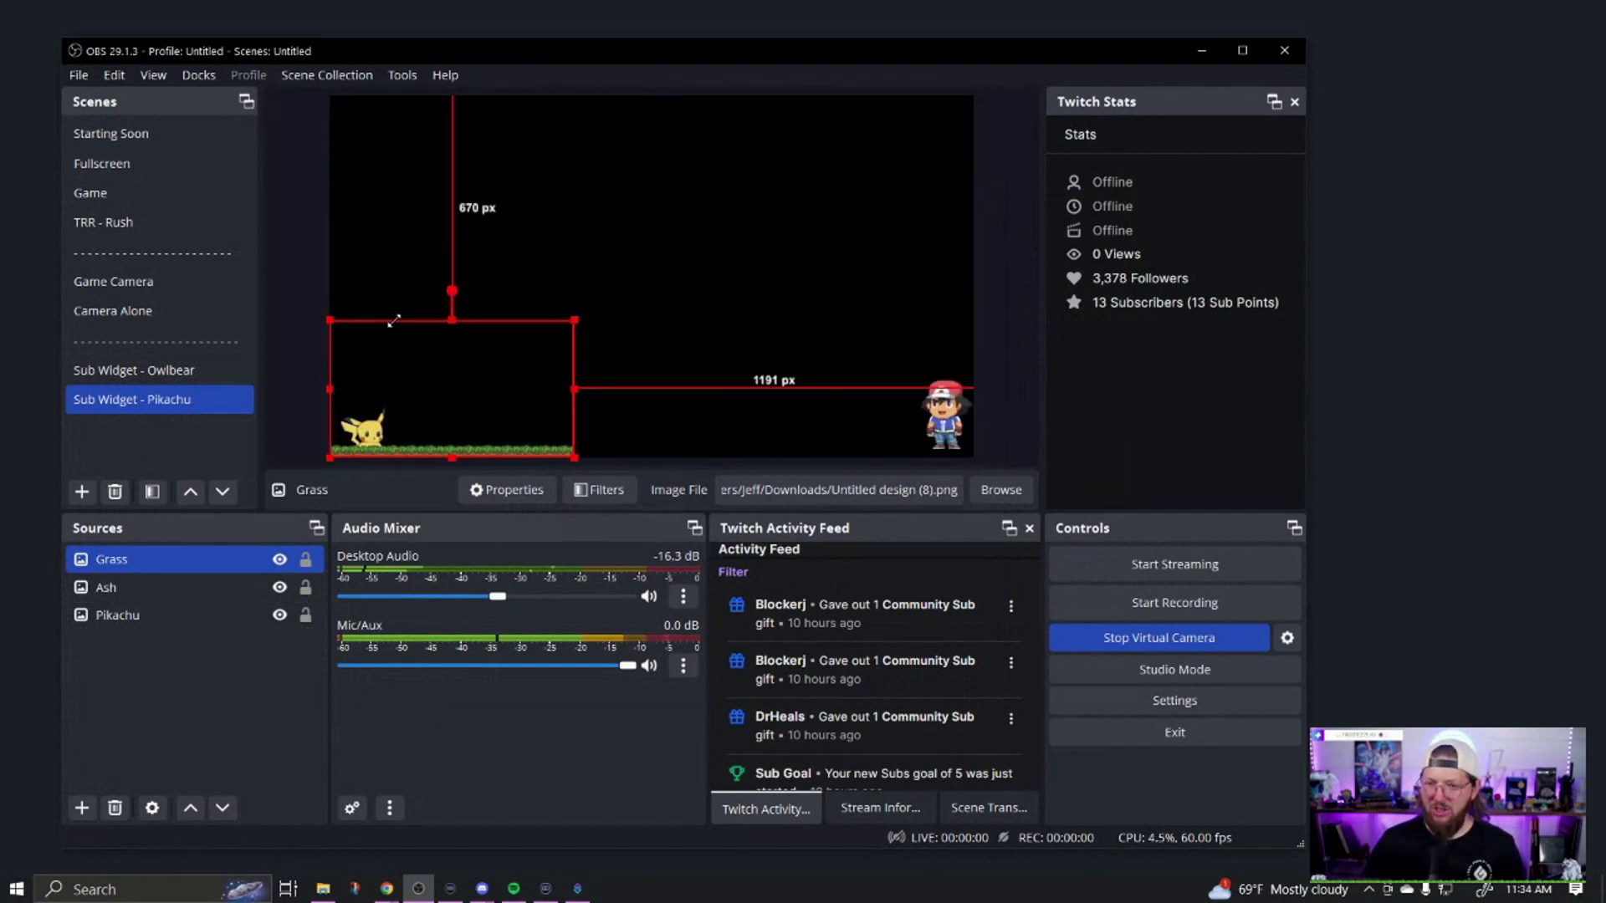
pyautogui.moveTo(437, 440); pyautogui.dragTo(438, 445)
pyautogui.press('Down')
pyautogui.press('Down')
pyautogui.press('Down')
pyautogui.press('Down')
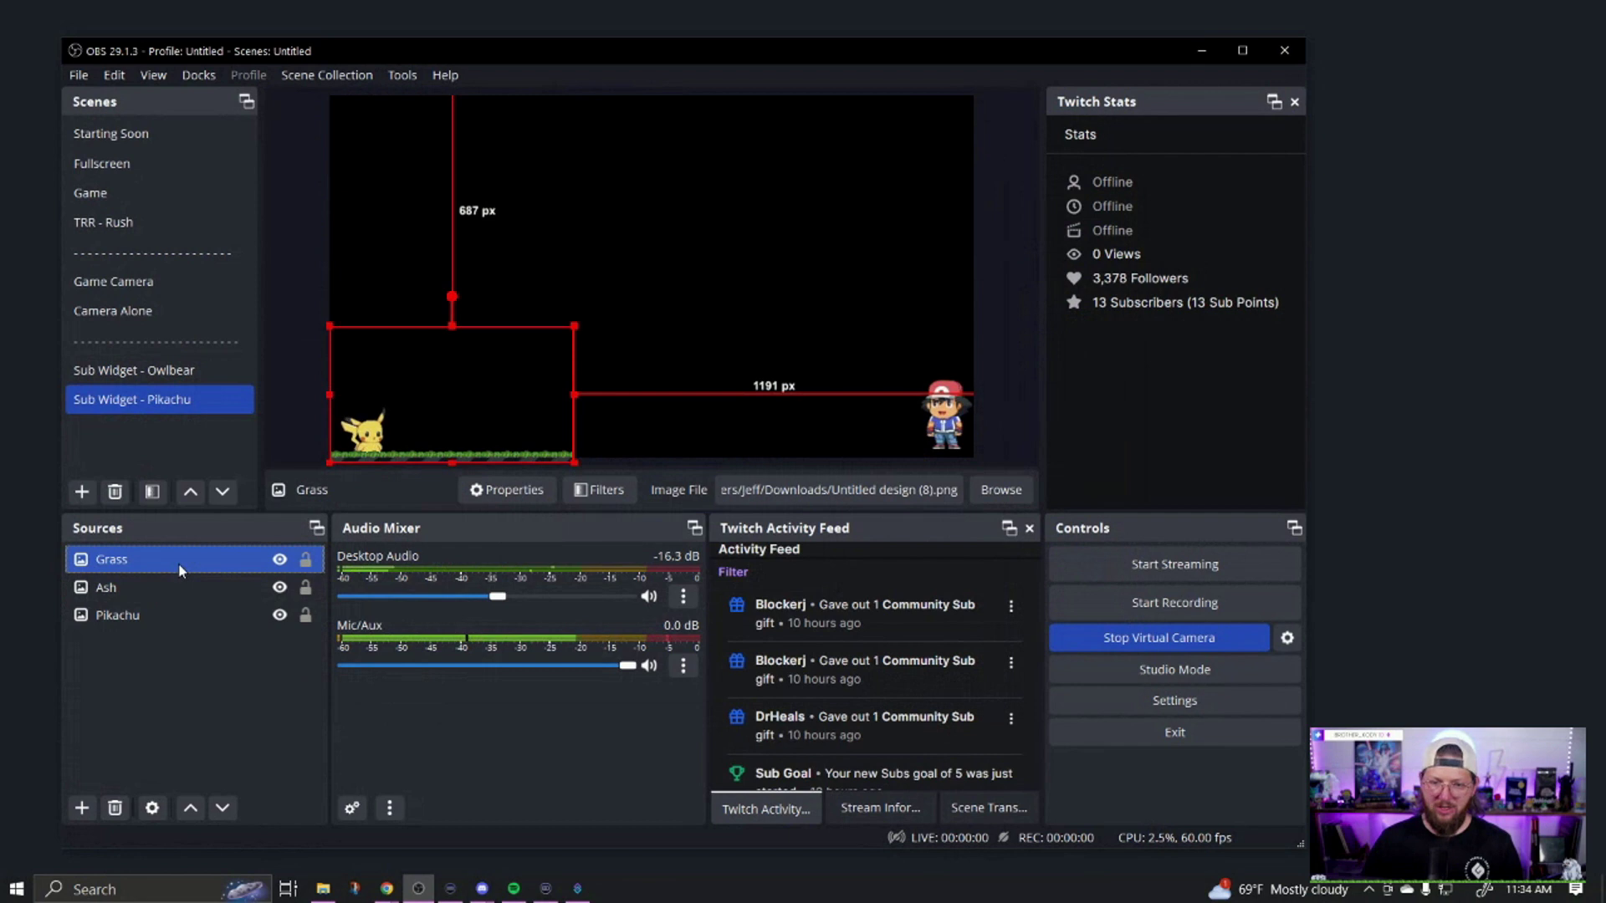
# Paste a second Grass copy into the middle of the bottom, aligned with the first
pyautogui.hotkey('ctrl', 'v')
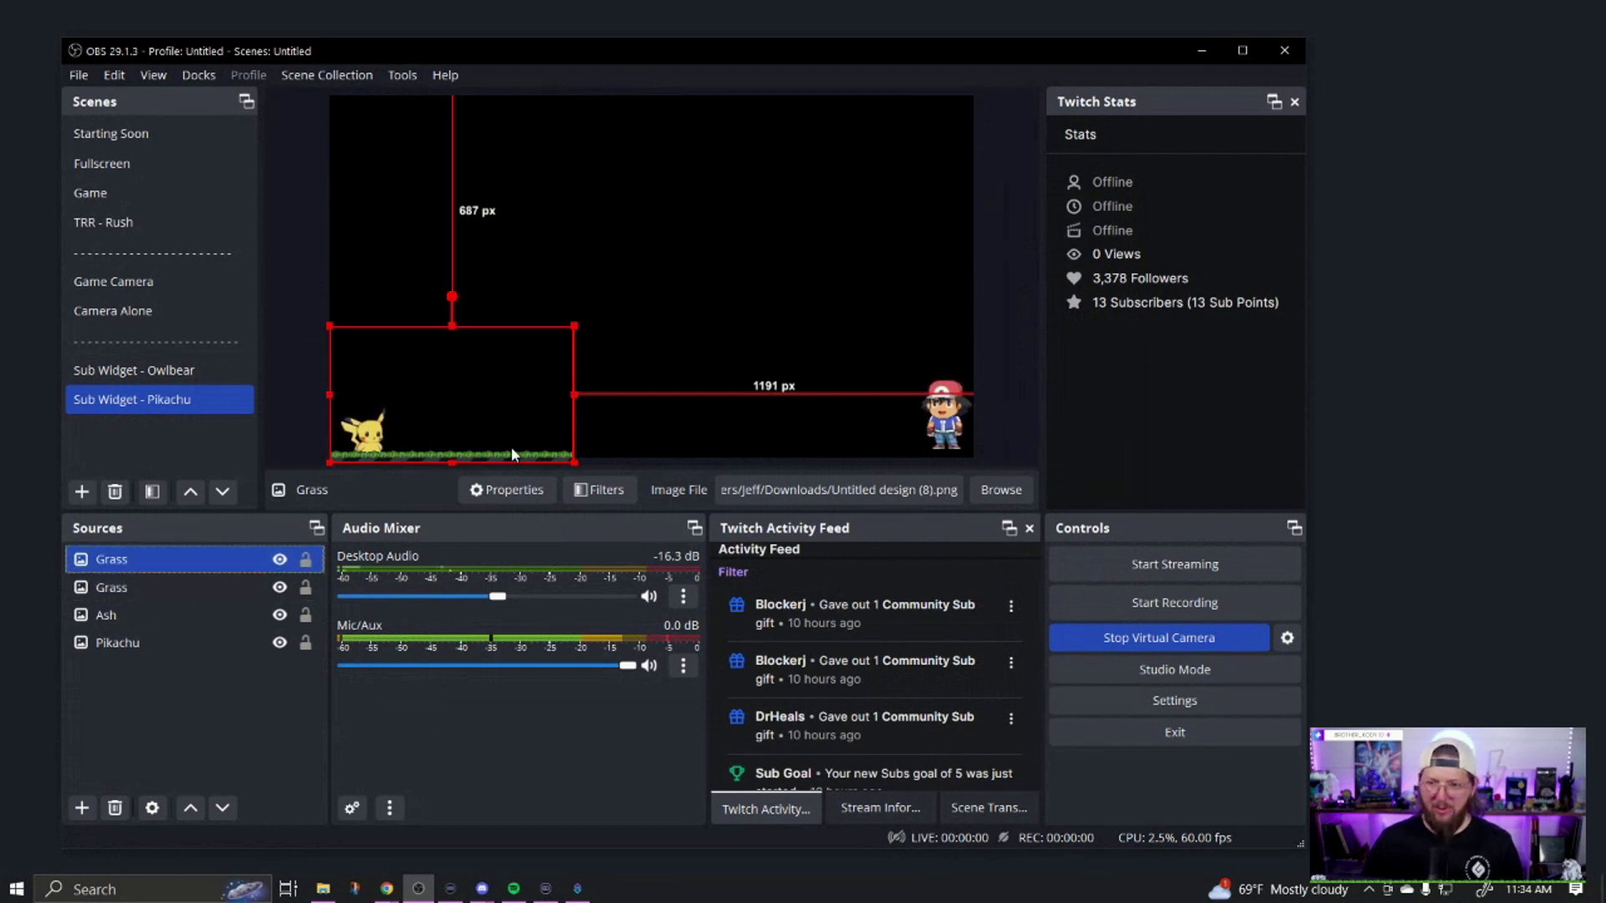
pyautogui.moveTo(506, 453); pyautogui.dragTo(748, 452)
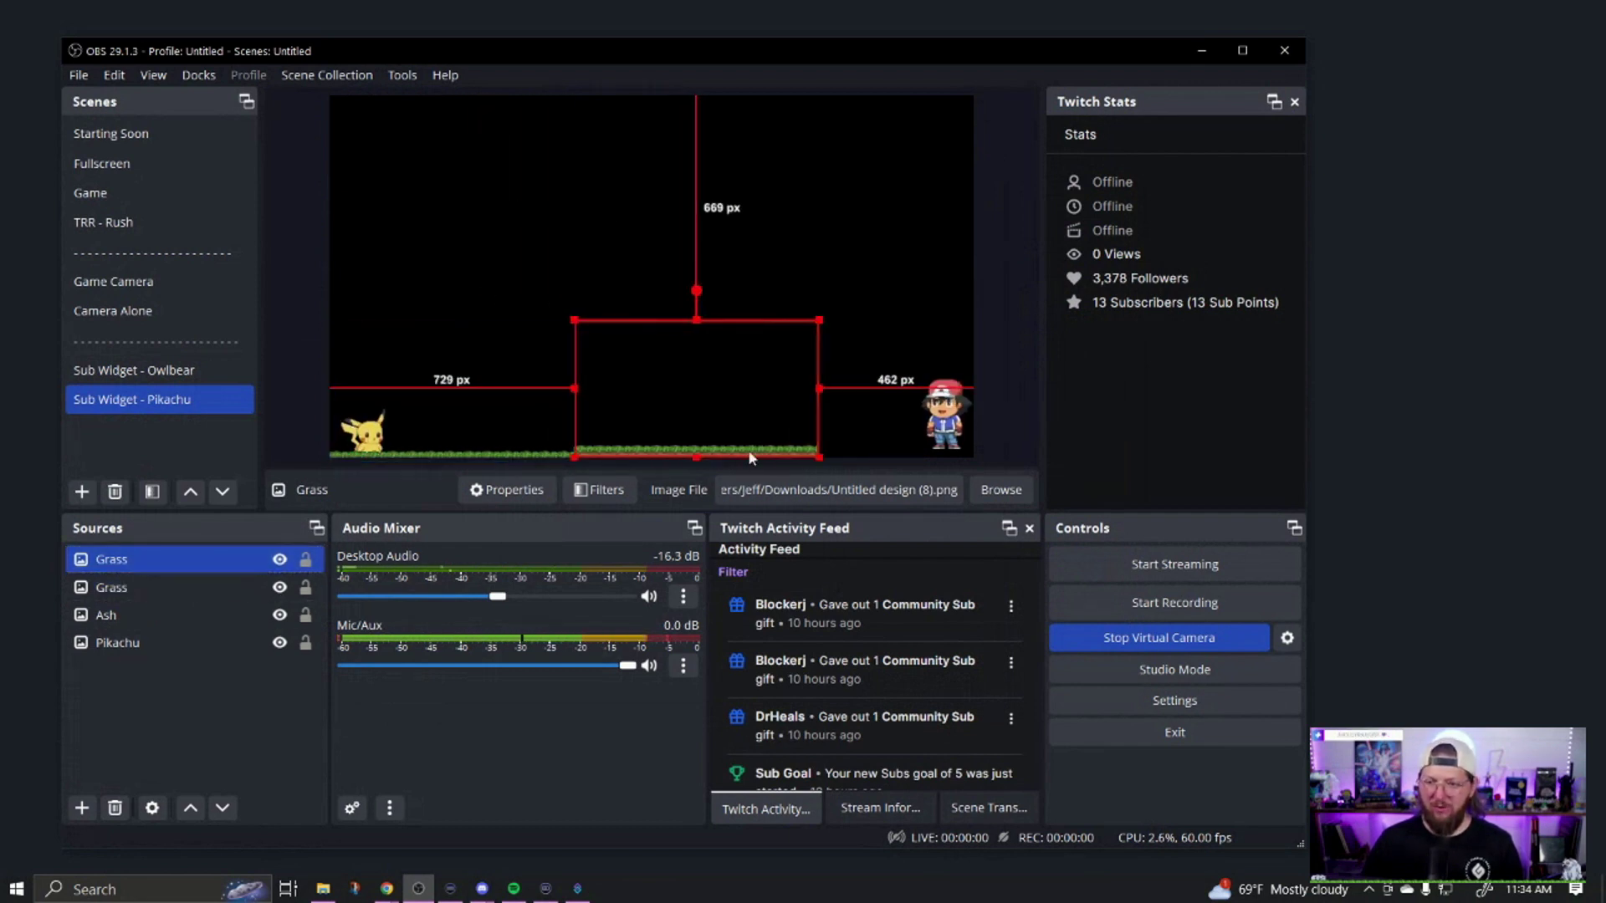
pyautogui.press('Down')
pyautogui.press('Down')
pyautogui.press('Down')
pyautogui.press('Down')
pyautogui.press('Down')
pyautogui.press('Down')
pyautogui.press('Down')
pyautogui.press('Down')
pyautogui.press('Down')
pyautogui.press('Down')
pyautogui.press('Down')
pyautogui.press('Down')
pyautogui.press('Down')
pyautogui.press('Down')
pyautogui.press('Down')
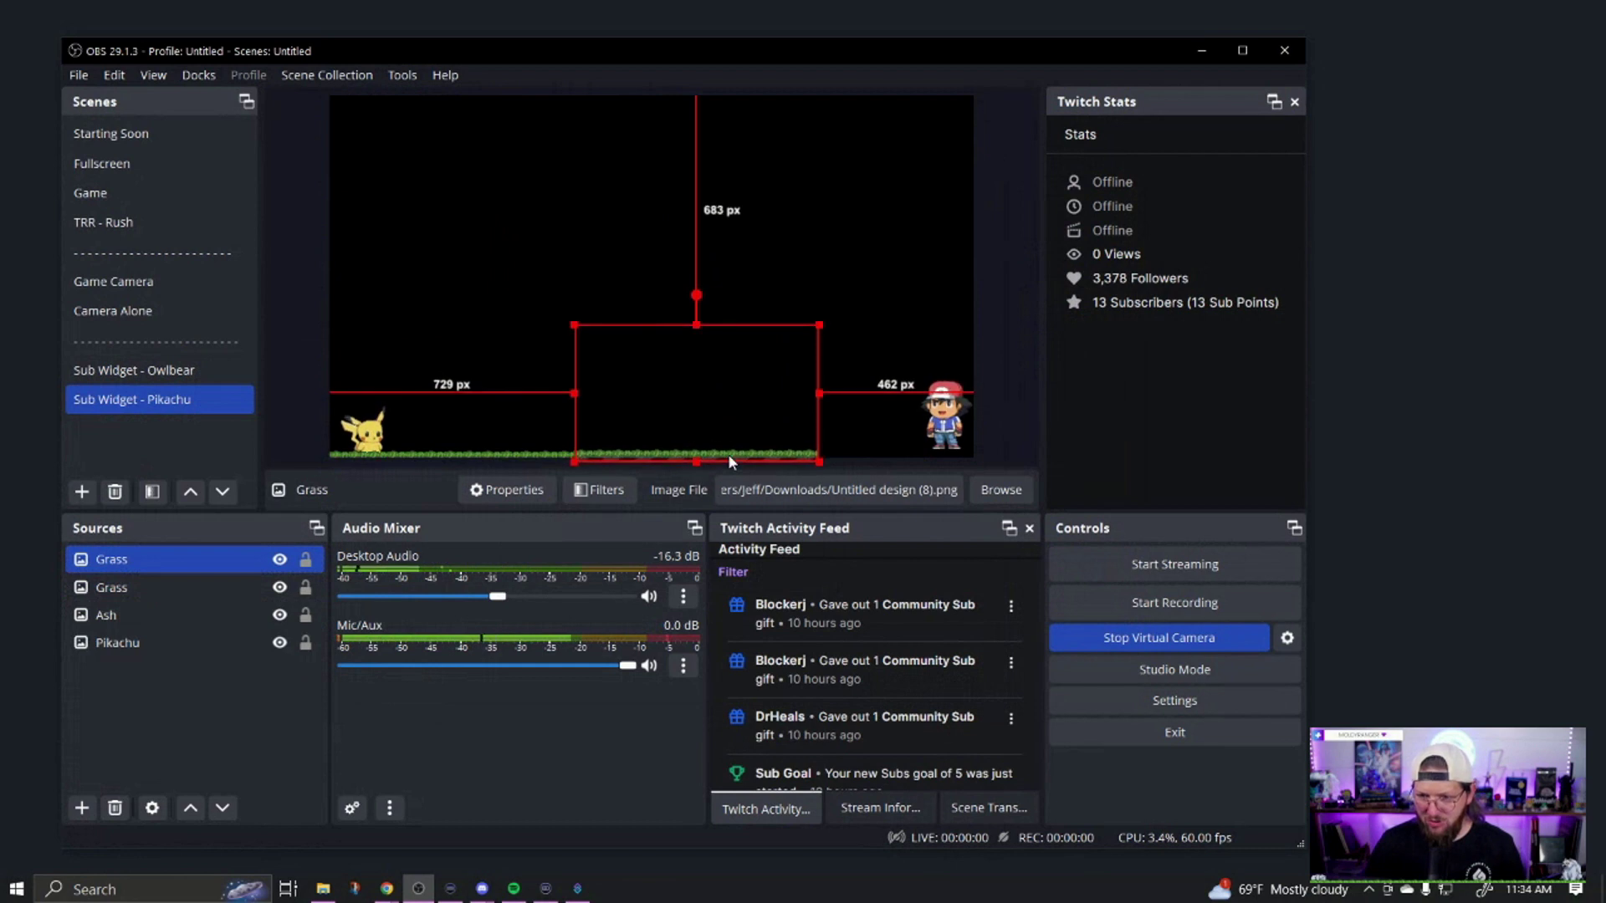
pyautogui.press('Down')
pyautogui.press('Down')
pyautogui.press('Down')
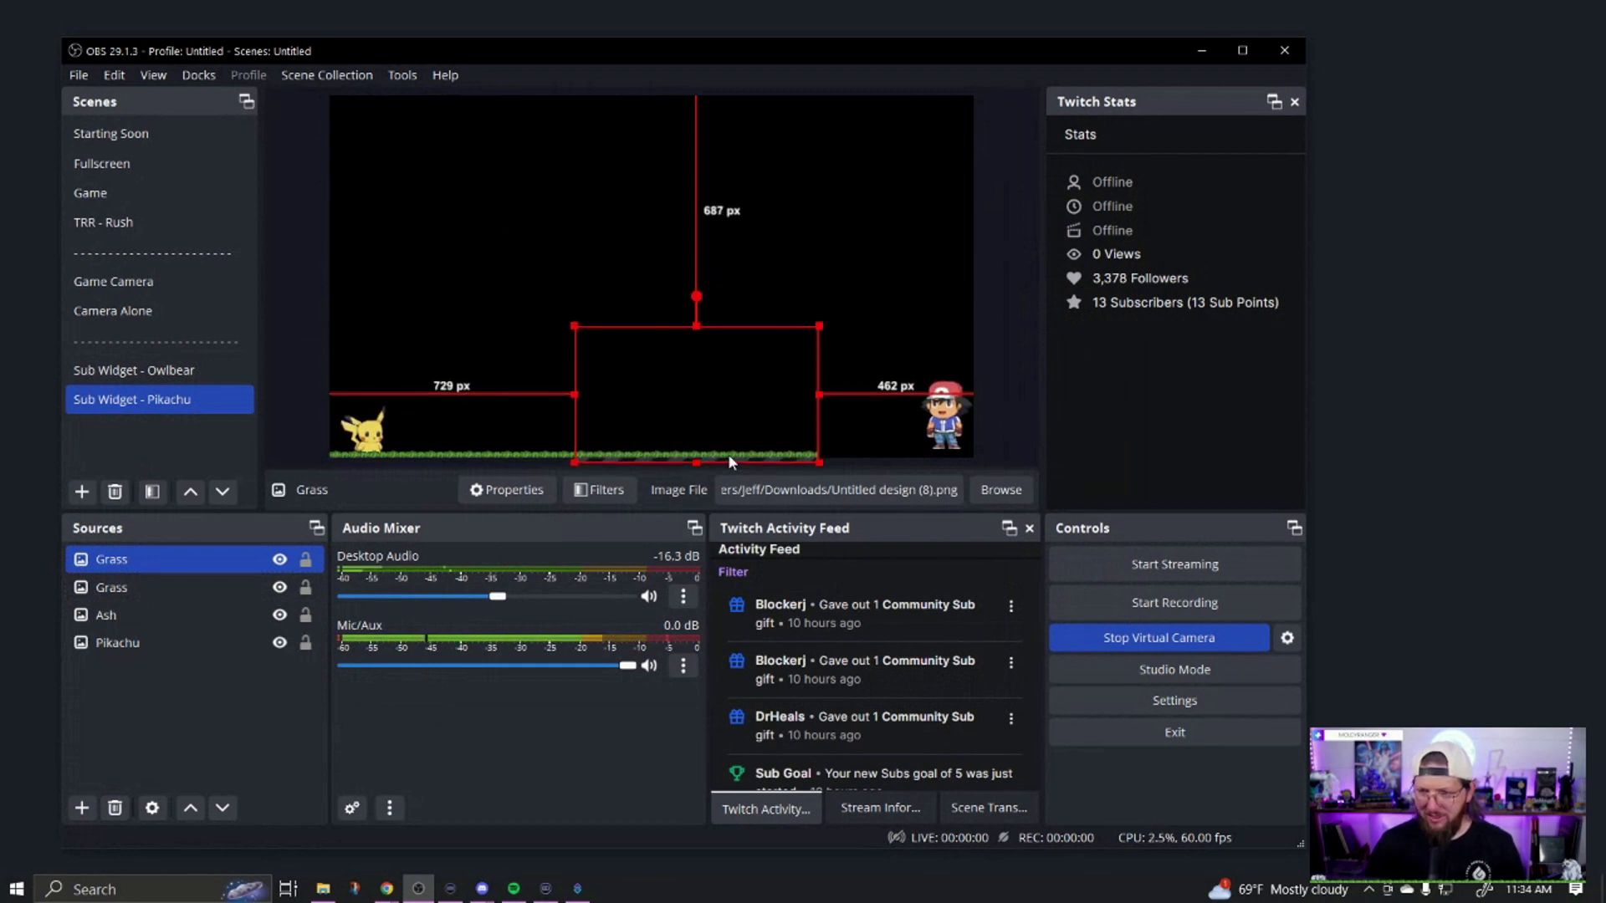
pyautogui.click(1014, 440)
pyautogui.click(721, 459)
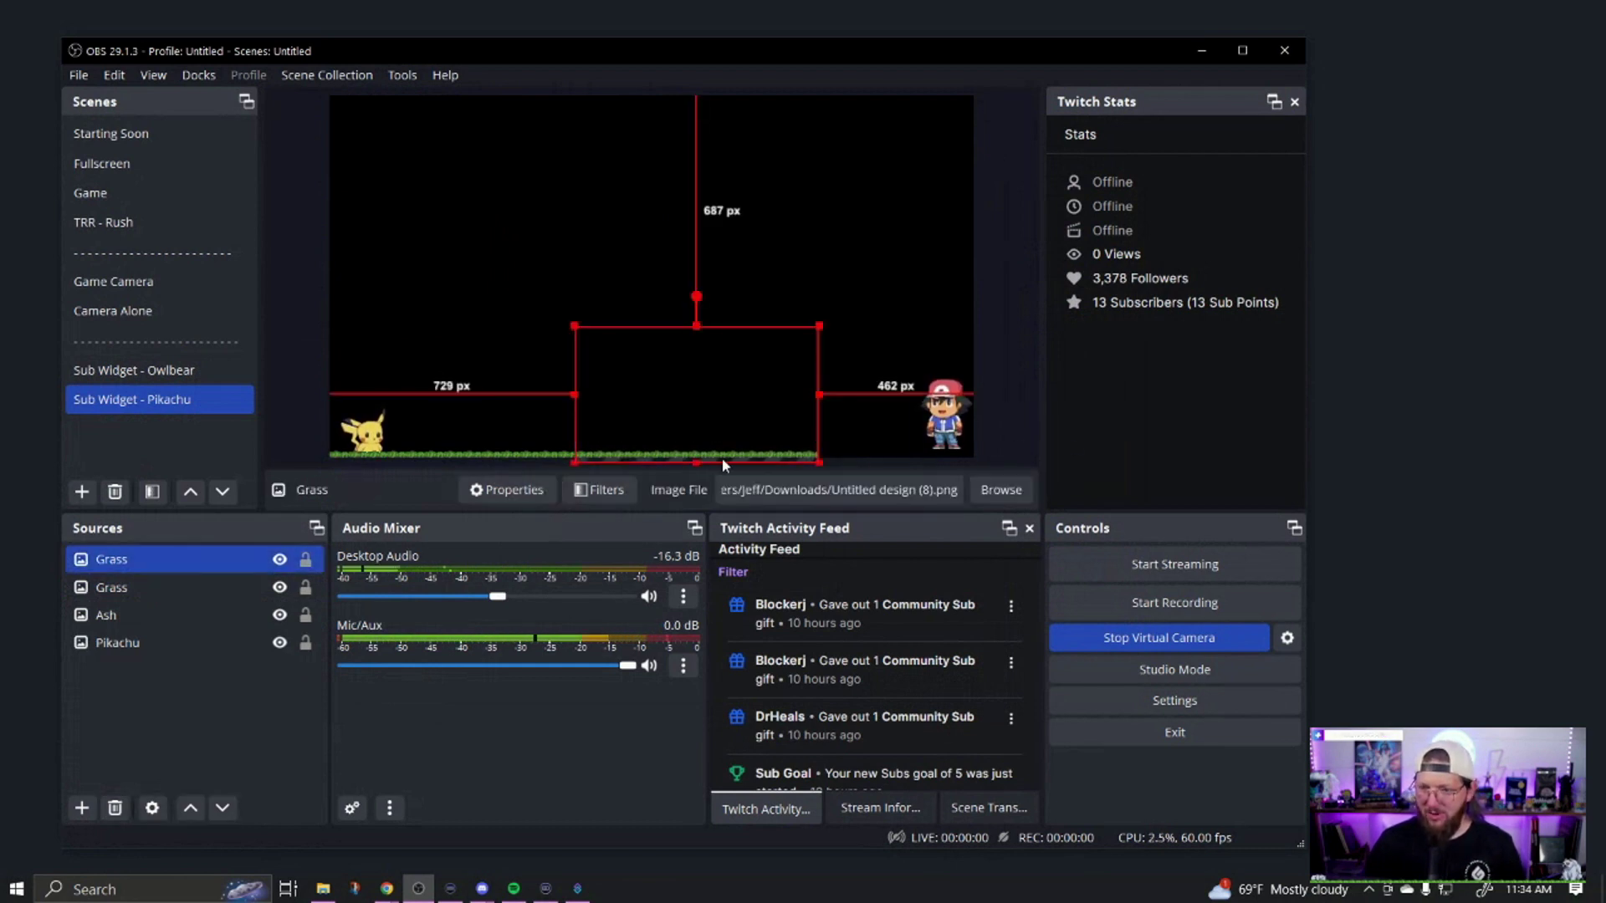
# Paste a third Grass copy at the right edge and nudge it into line
pyautogui.hotkey('ctrl', 'v')
pyautogui.moveTo(502, 459); pyautogui.dragTo(983, 459)
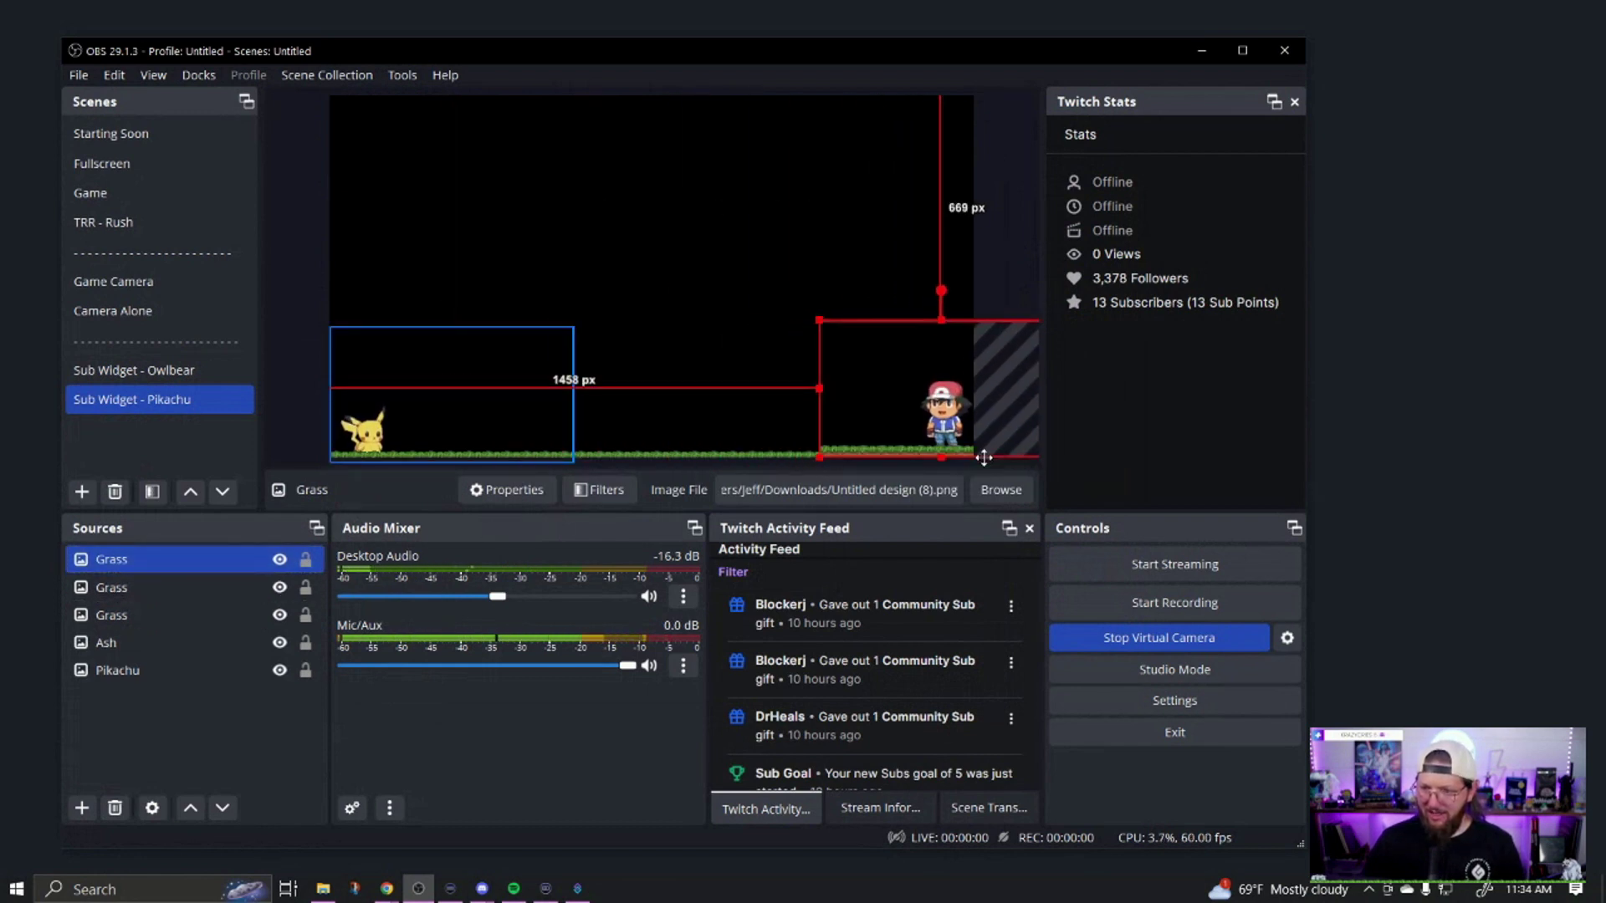
pyautogui.press('Up')
pyautogui.press('Up')
pyautogui.press('Up')
pyautogui.press('Up')
pyautogui.press('Up')
pyautogui.press('Up')
pyautogui.press('Up')
pyautogui.press('Up')
pyautogui.press('Up')
pyautogui.press('Up')
pyautogui.press('Up')
pyautogui.press('Up')
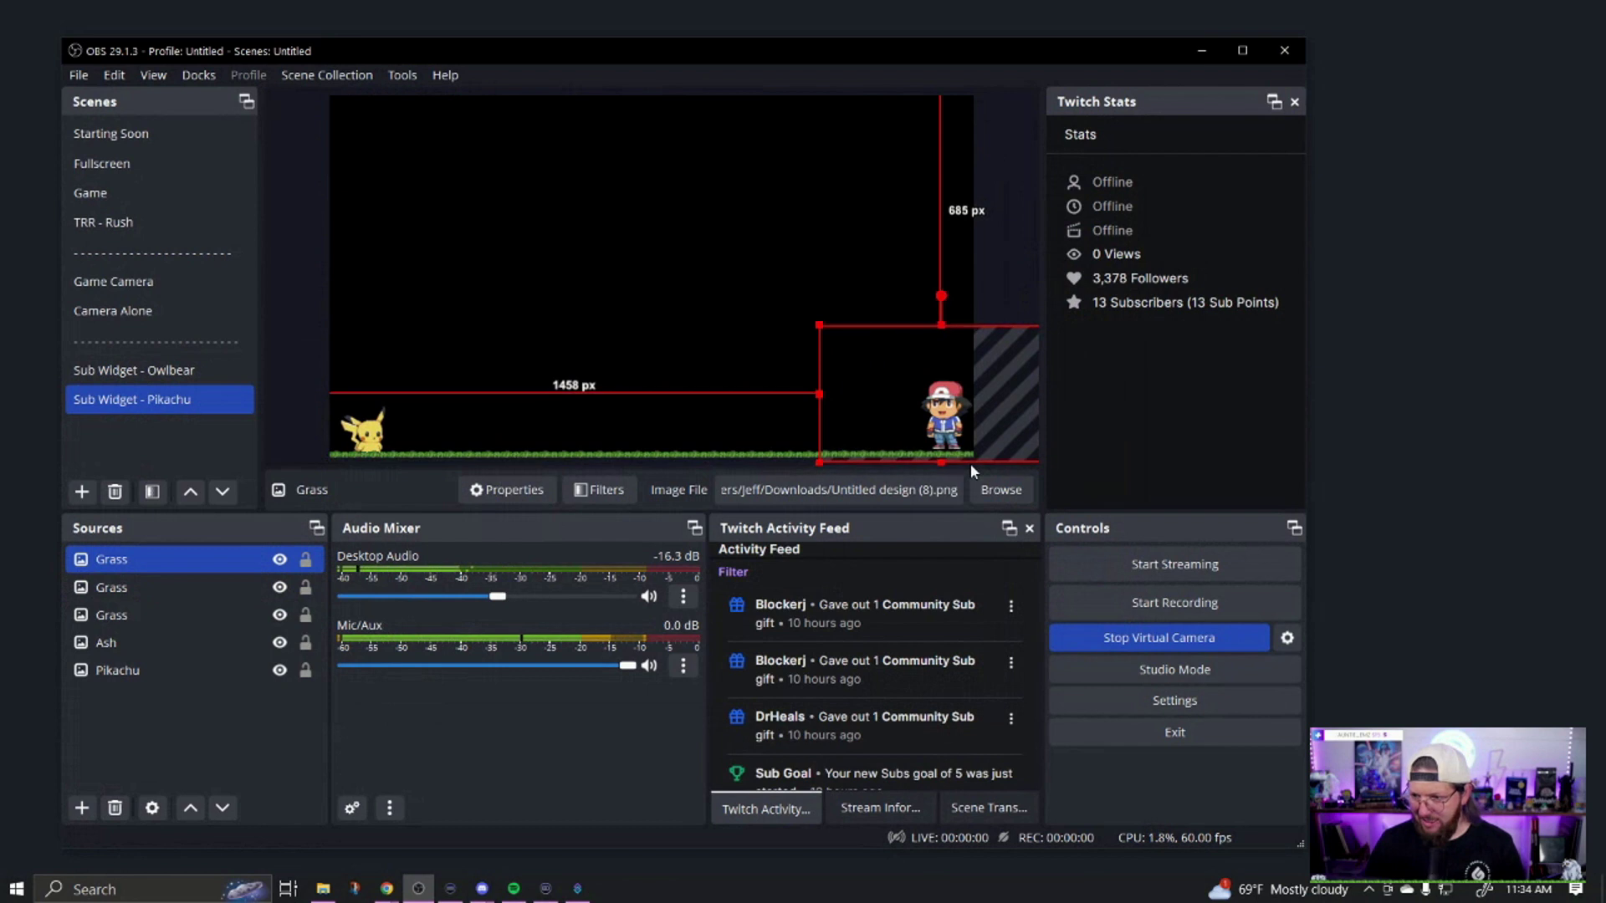
pyautogui.press('Down')
pyautogui.press('Down')
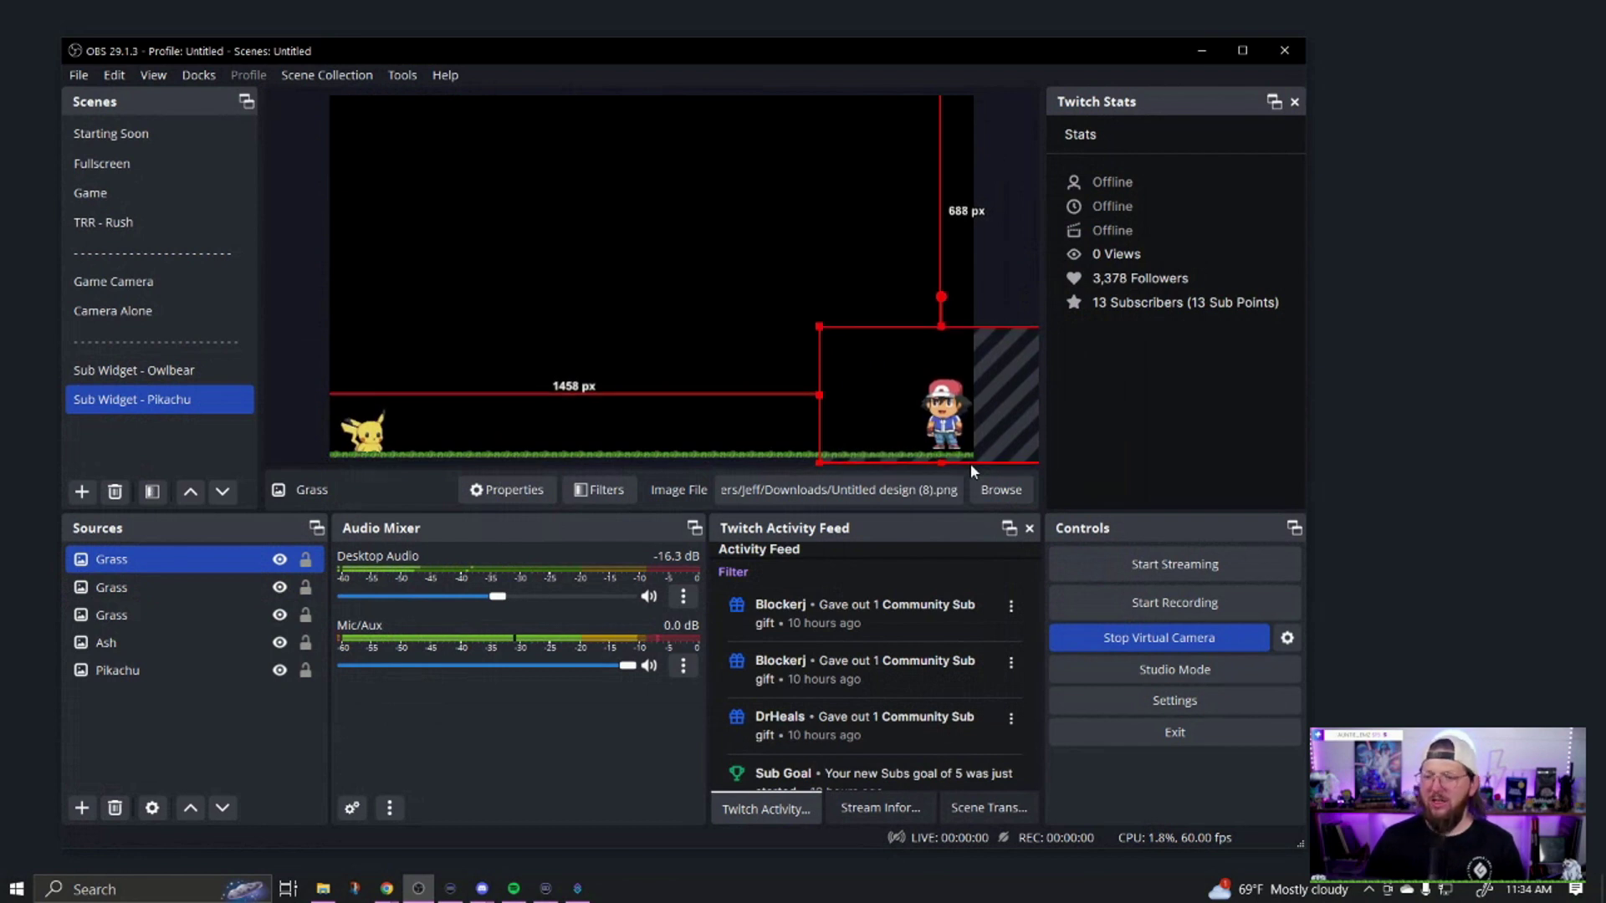
pyautogui.click(1011, 285)
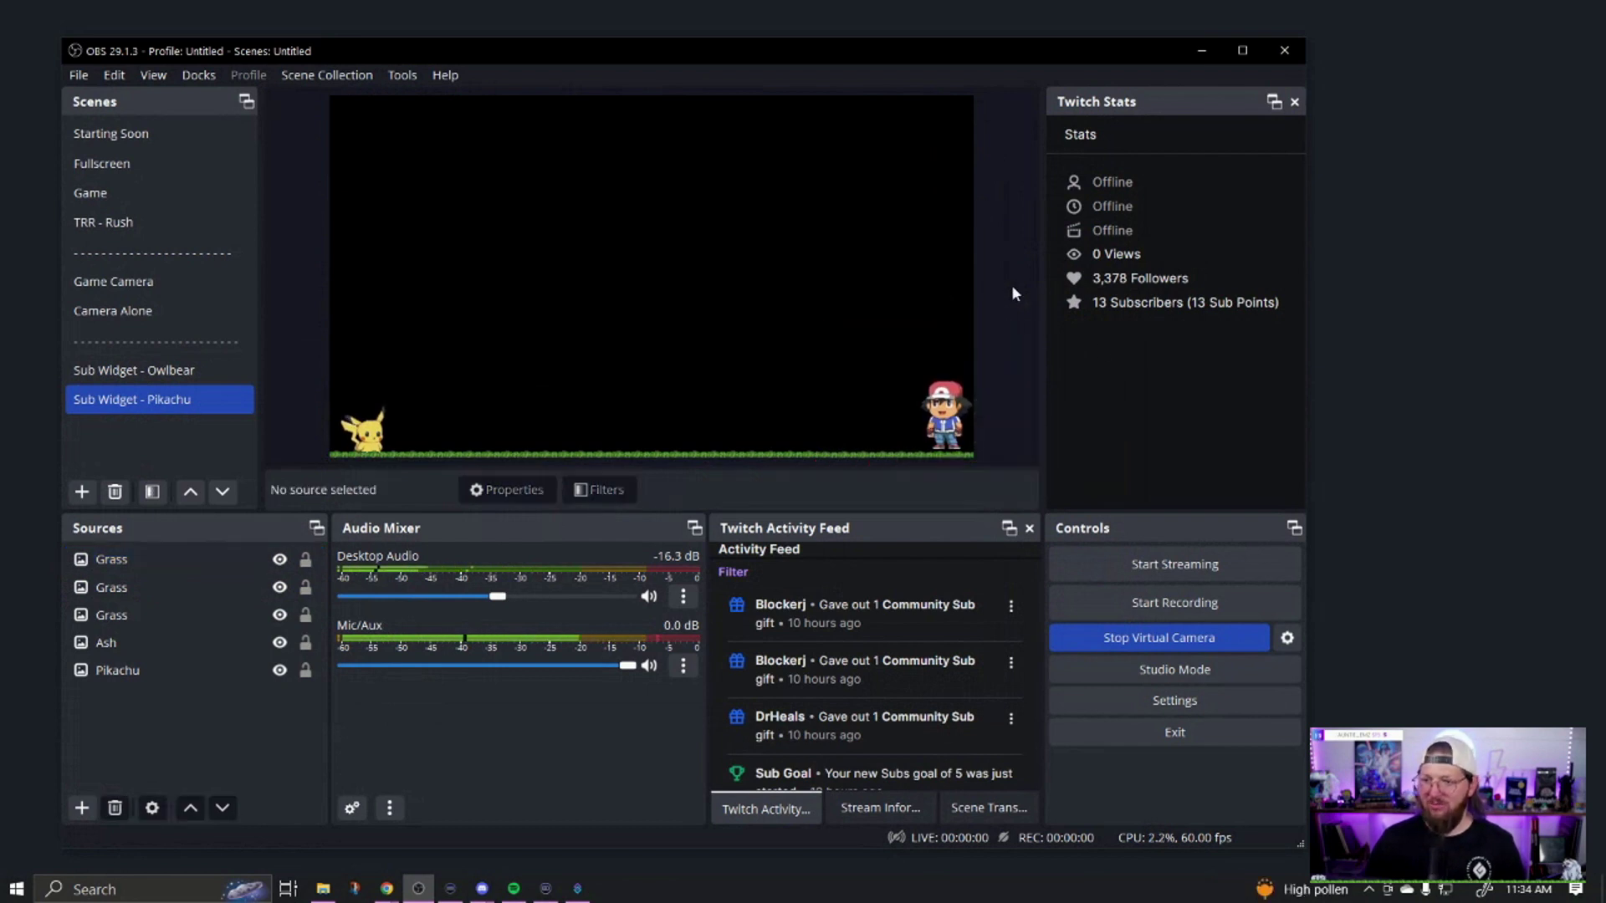
pyautogui.click(858, 460)
pyautogui.press('Up')
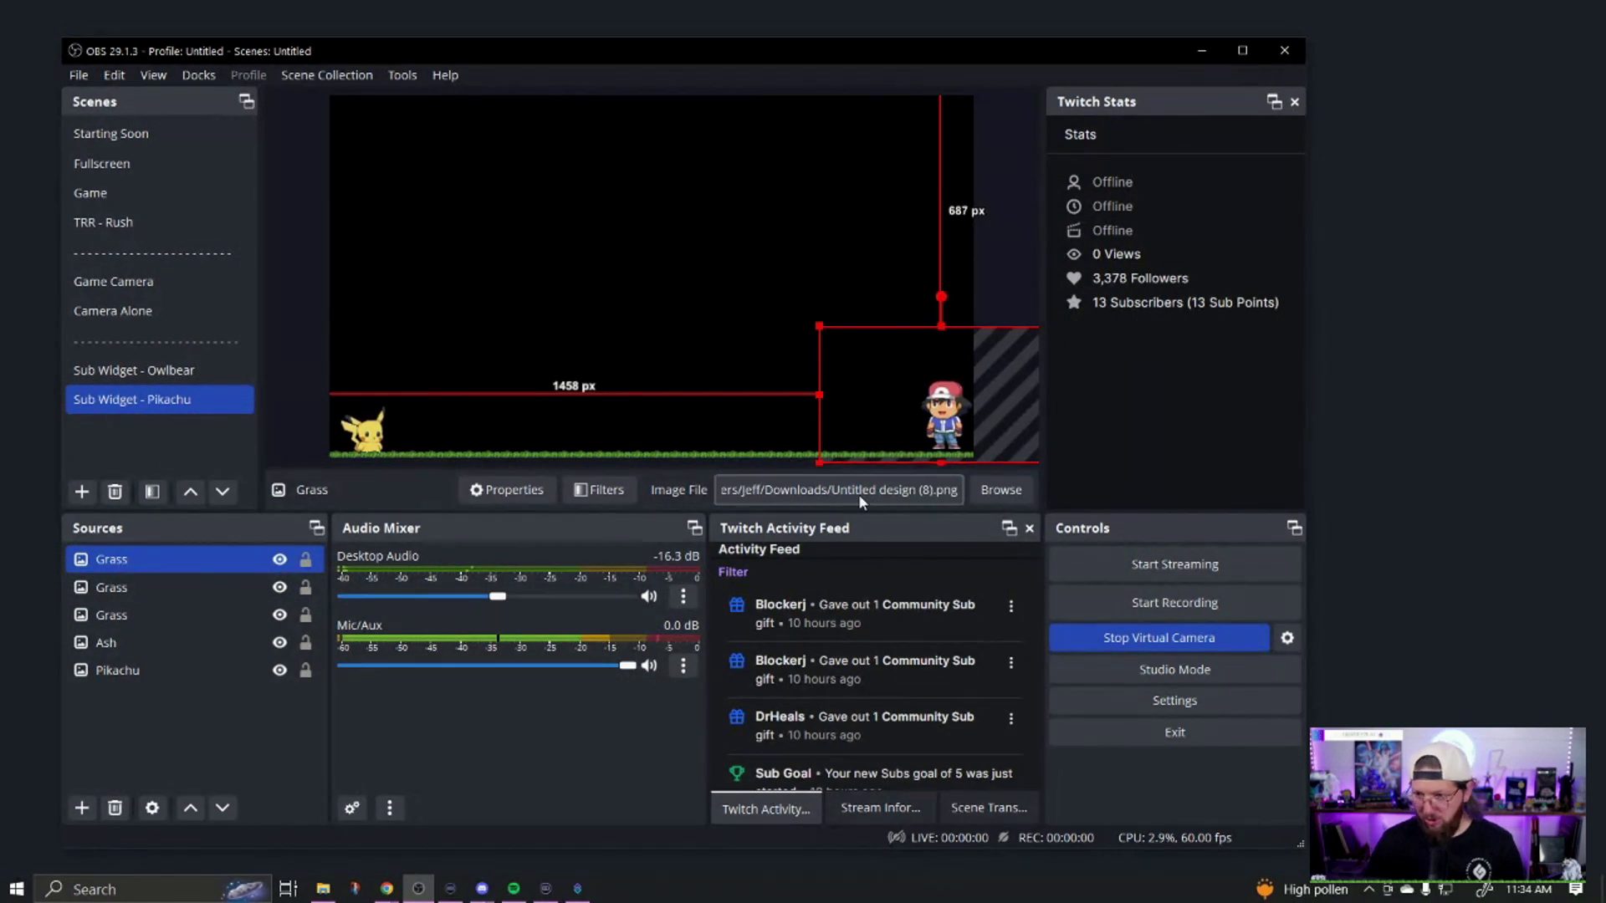
pyautogui.click(995, 259)
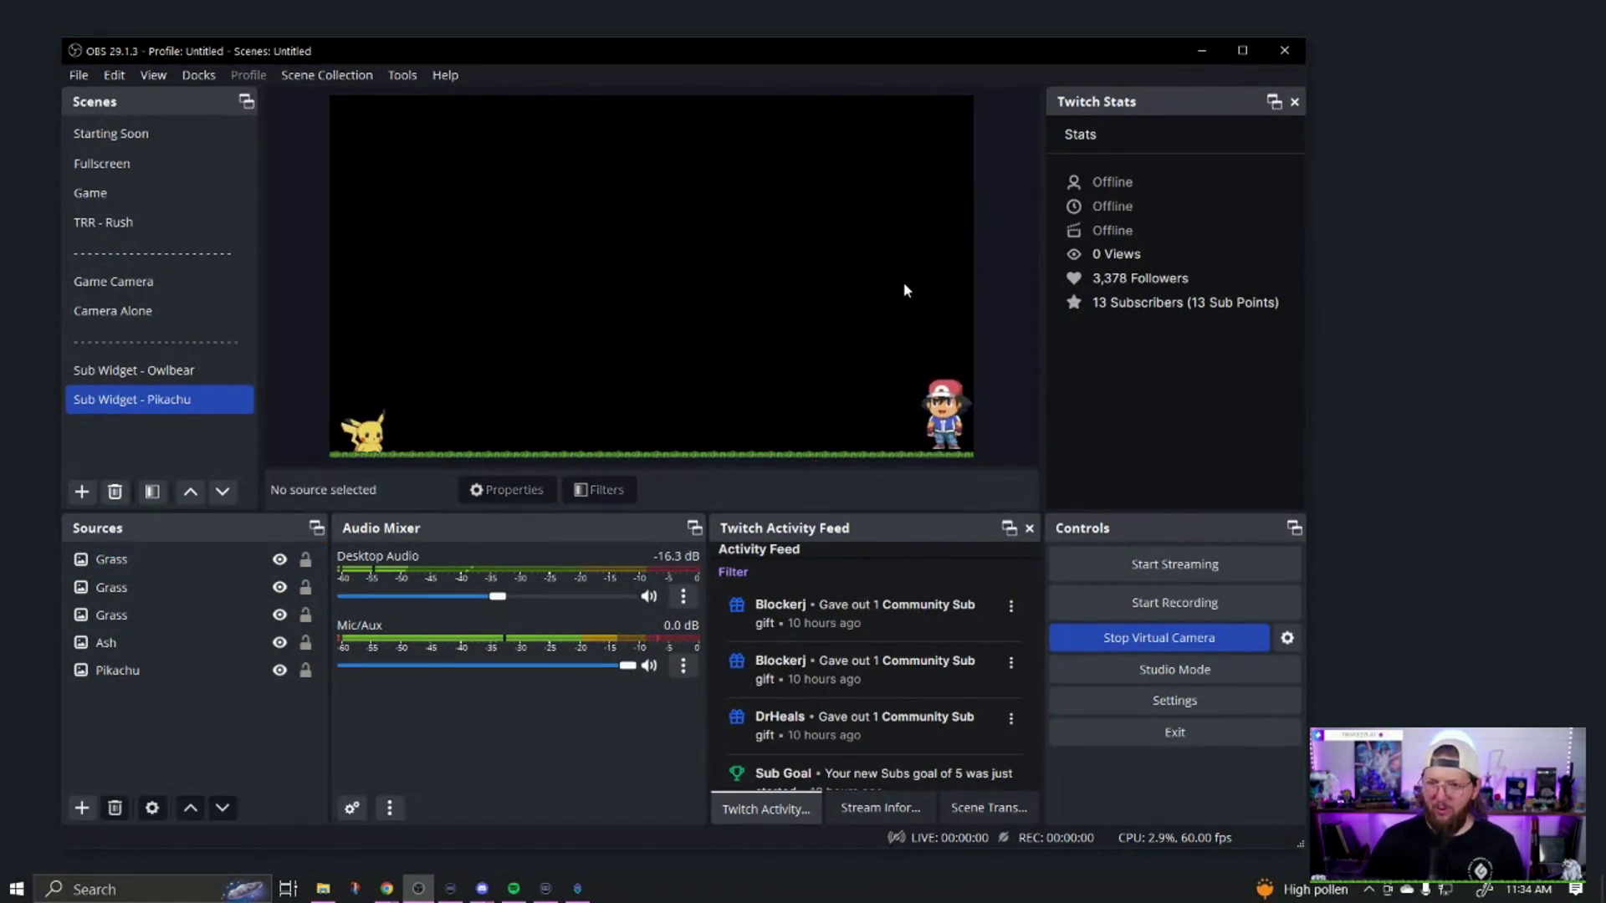
# Realign the left grass piece and nudge Pikachu down and left onto the grass
pyautogui.click(370, 439)
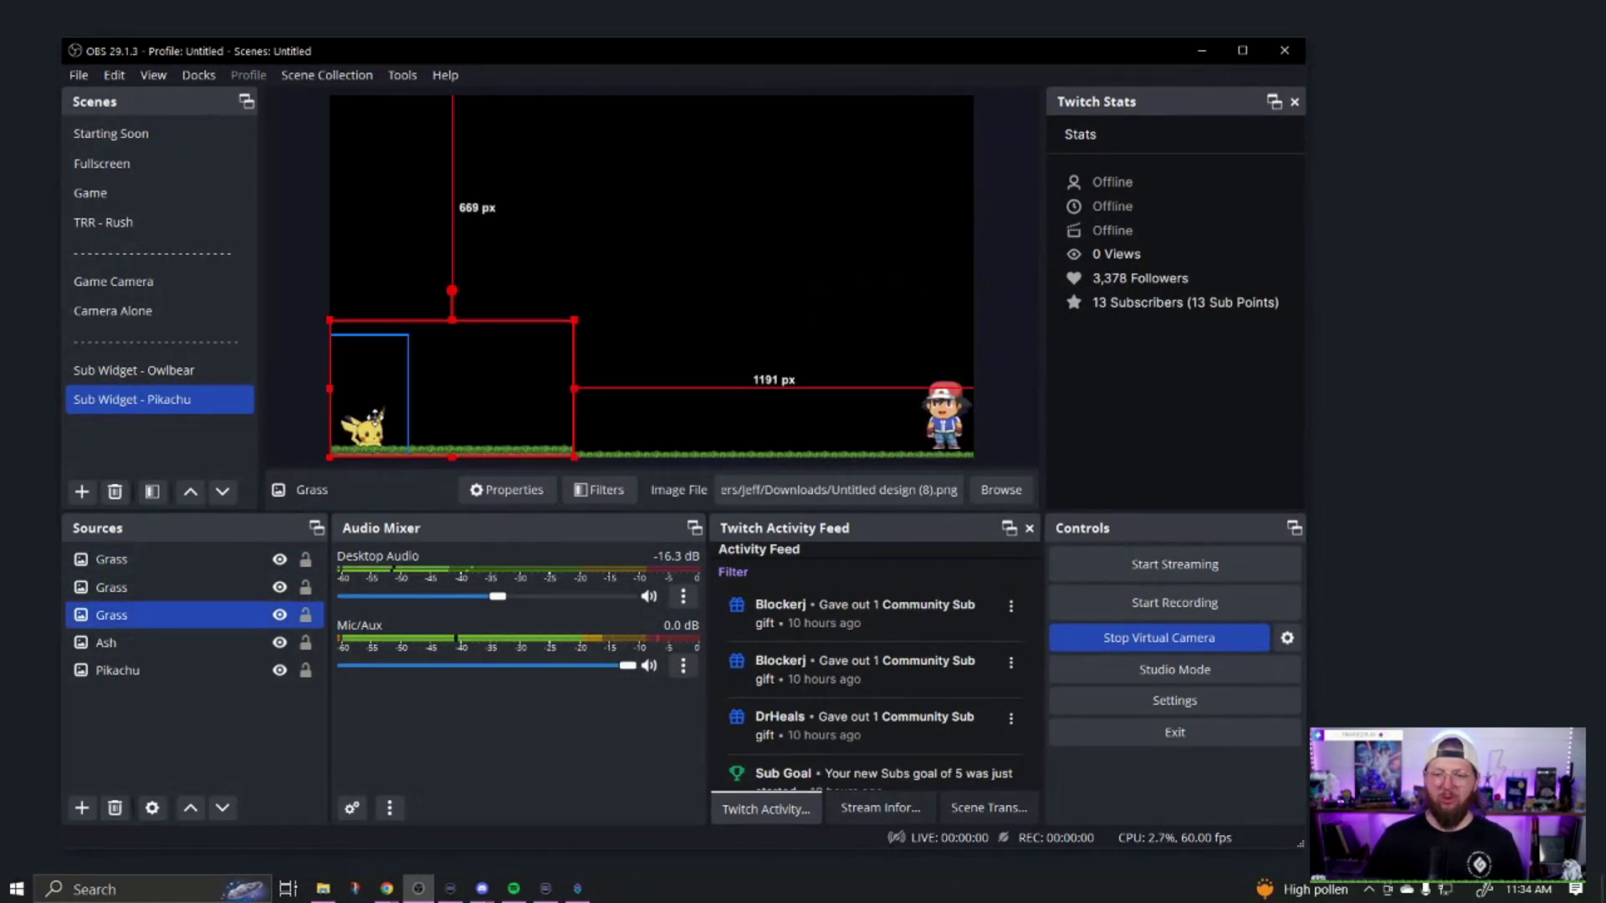
pyautogui.hotkey('ctrl', 'z')
pyautogui.click(379, 431)
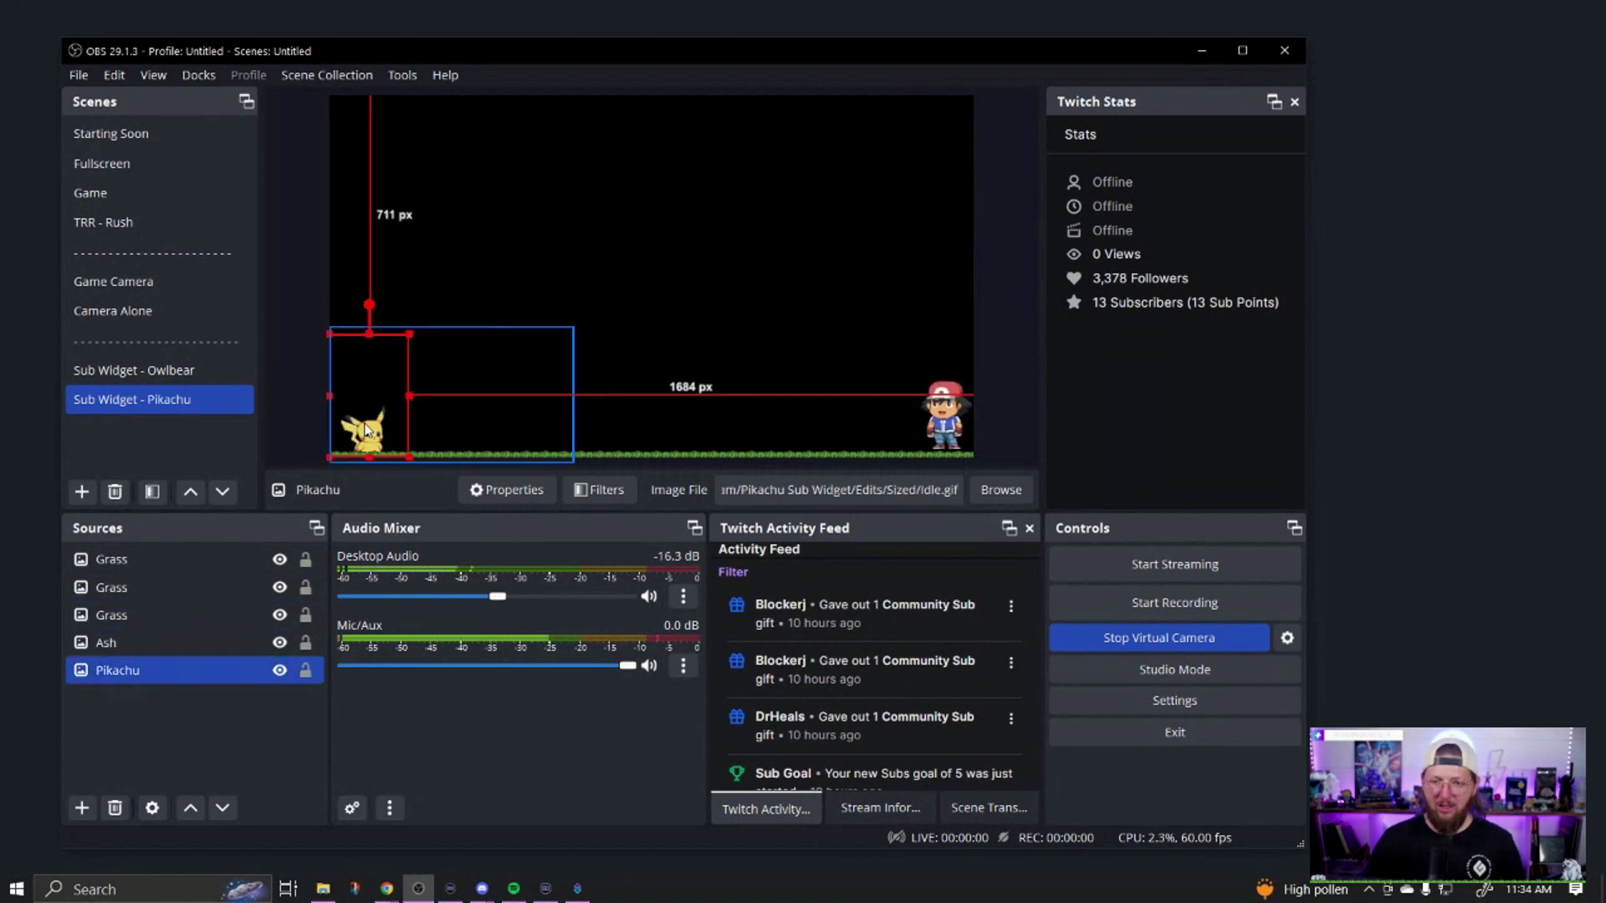
pyautogui.press('Down')
pyautogui.press('Down')
pyautogui.press('Down')
pyautogui.press('Down')
pyautogui.press('Down')
pyautogui.press('Down')
pyautogui.press('Down')
pyautogui.press('Down')
pyautogui.press('Down')
pyautogui.press('Down')
pyautogui.press('Down')
pyautogui.press('Down')
pyautogui.press('Down')
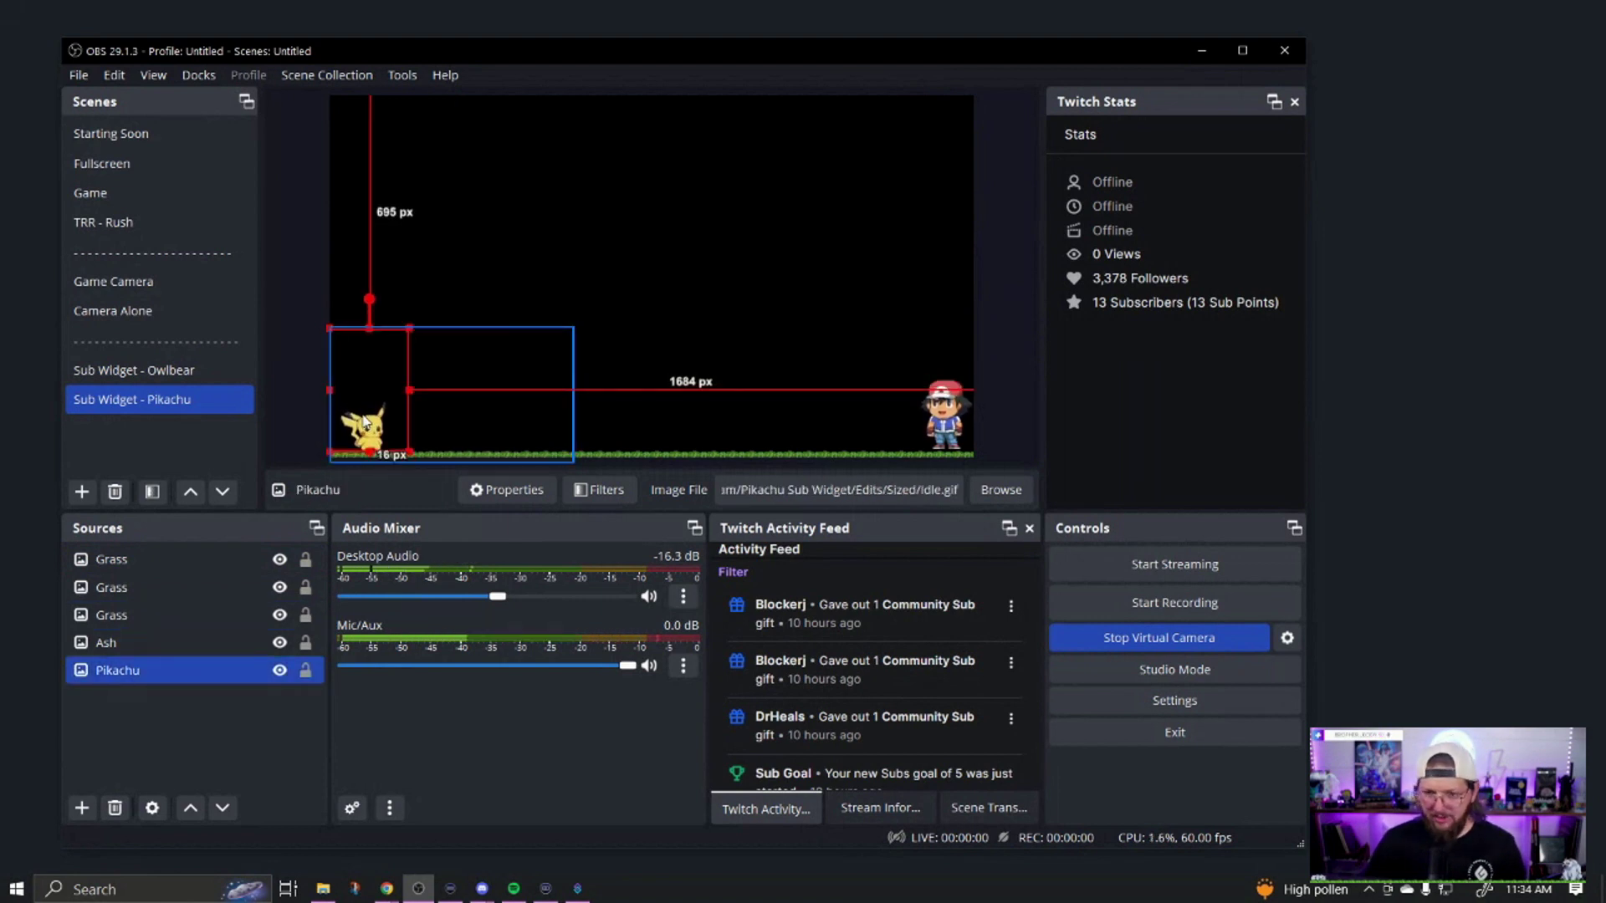
pyautogui.press('Left')
pyautogui.press('Left')
pyautogui.press('Left')
pyautogui.press('Left')
pyautogui.press('Left')
pyautogui.press('Left')
pyautogui.press('Left')
pyautogui.press('Left')
pyautogui.press('Left')
pyautogui.press('Left')
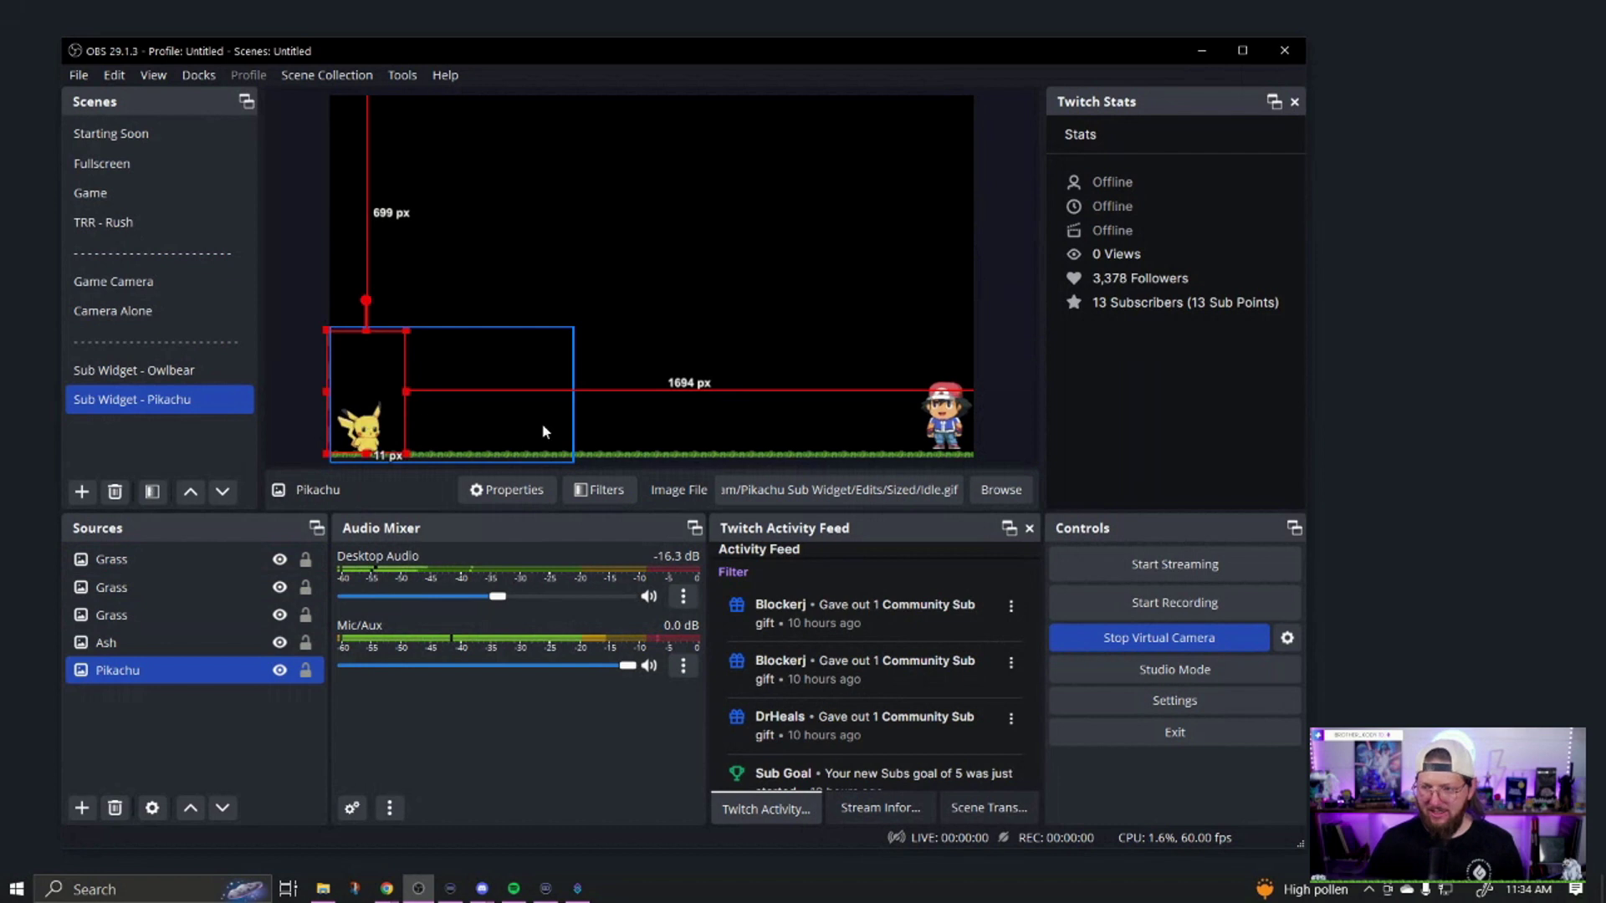
# Drag Ash down until it snaps to the bottom edge, standing on the grass
pyautogui.click(1016, 438)
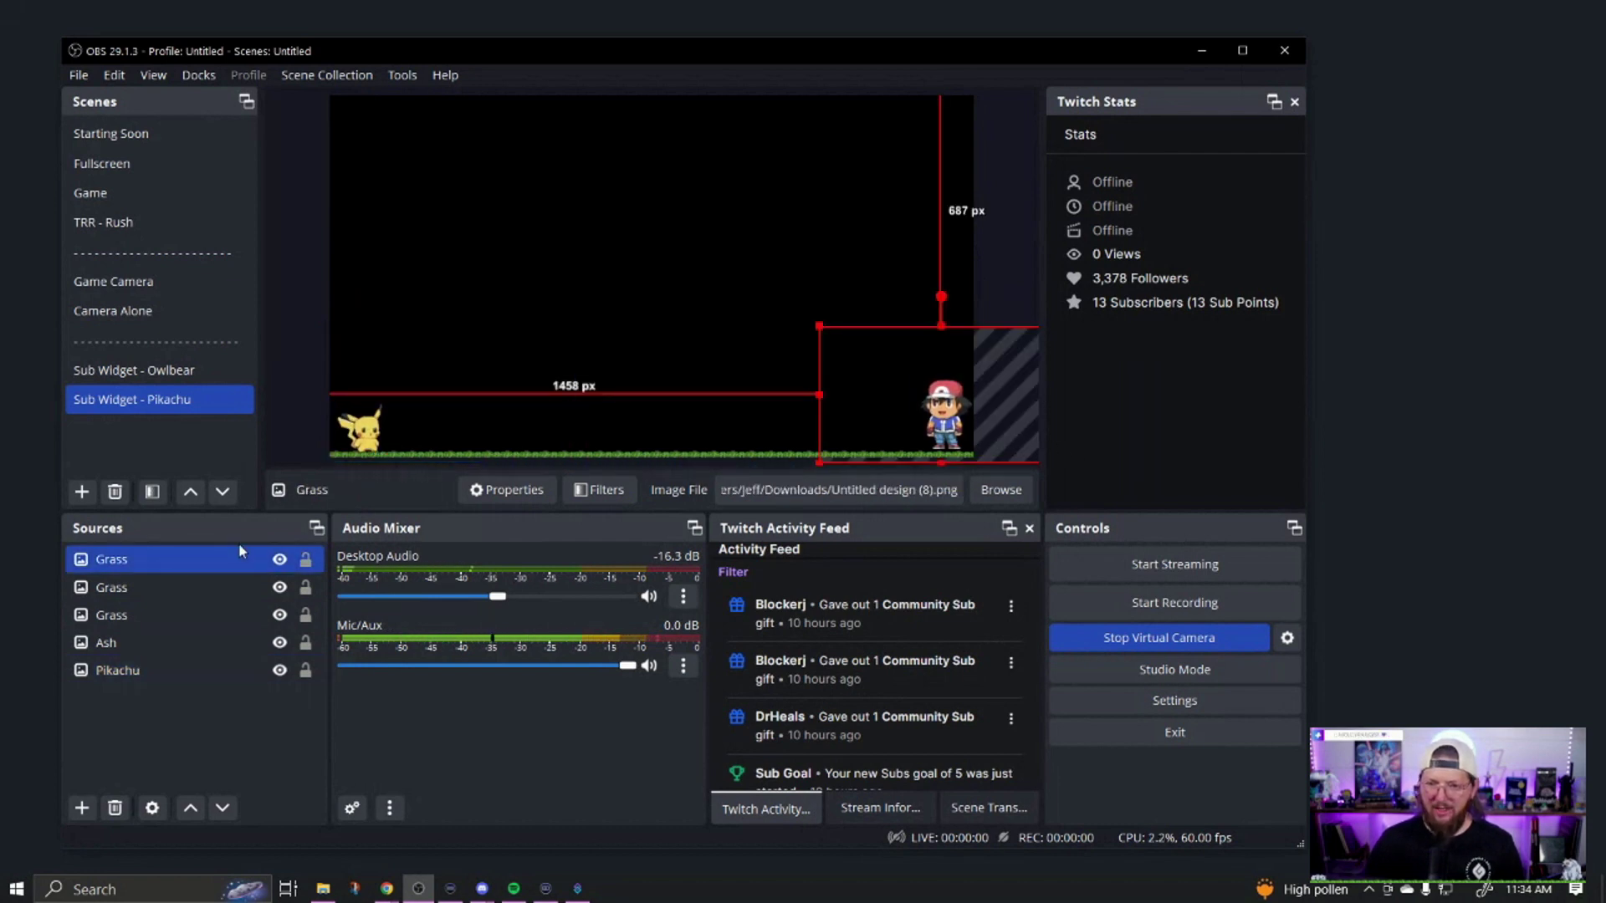
pyautogui.click(946, 422)
pyautogui.moveTo(947, 422); pyautogui.dragTo(927, 456)
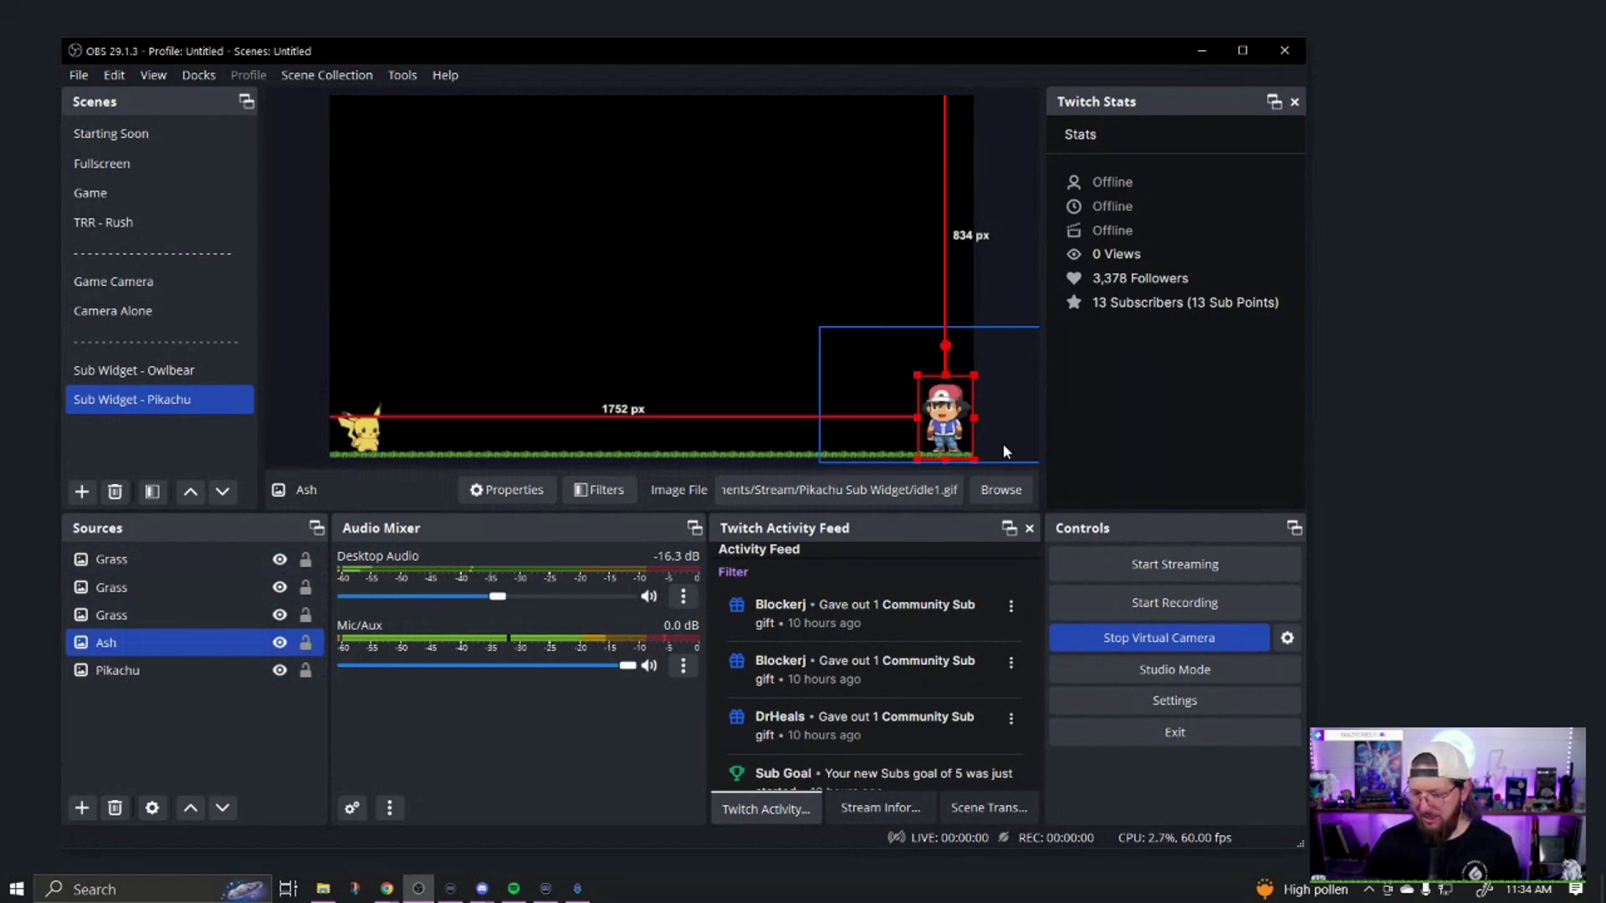
pyautogui.click(1031, 267)
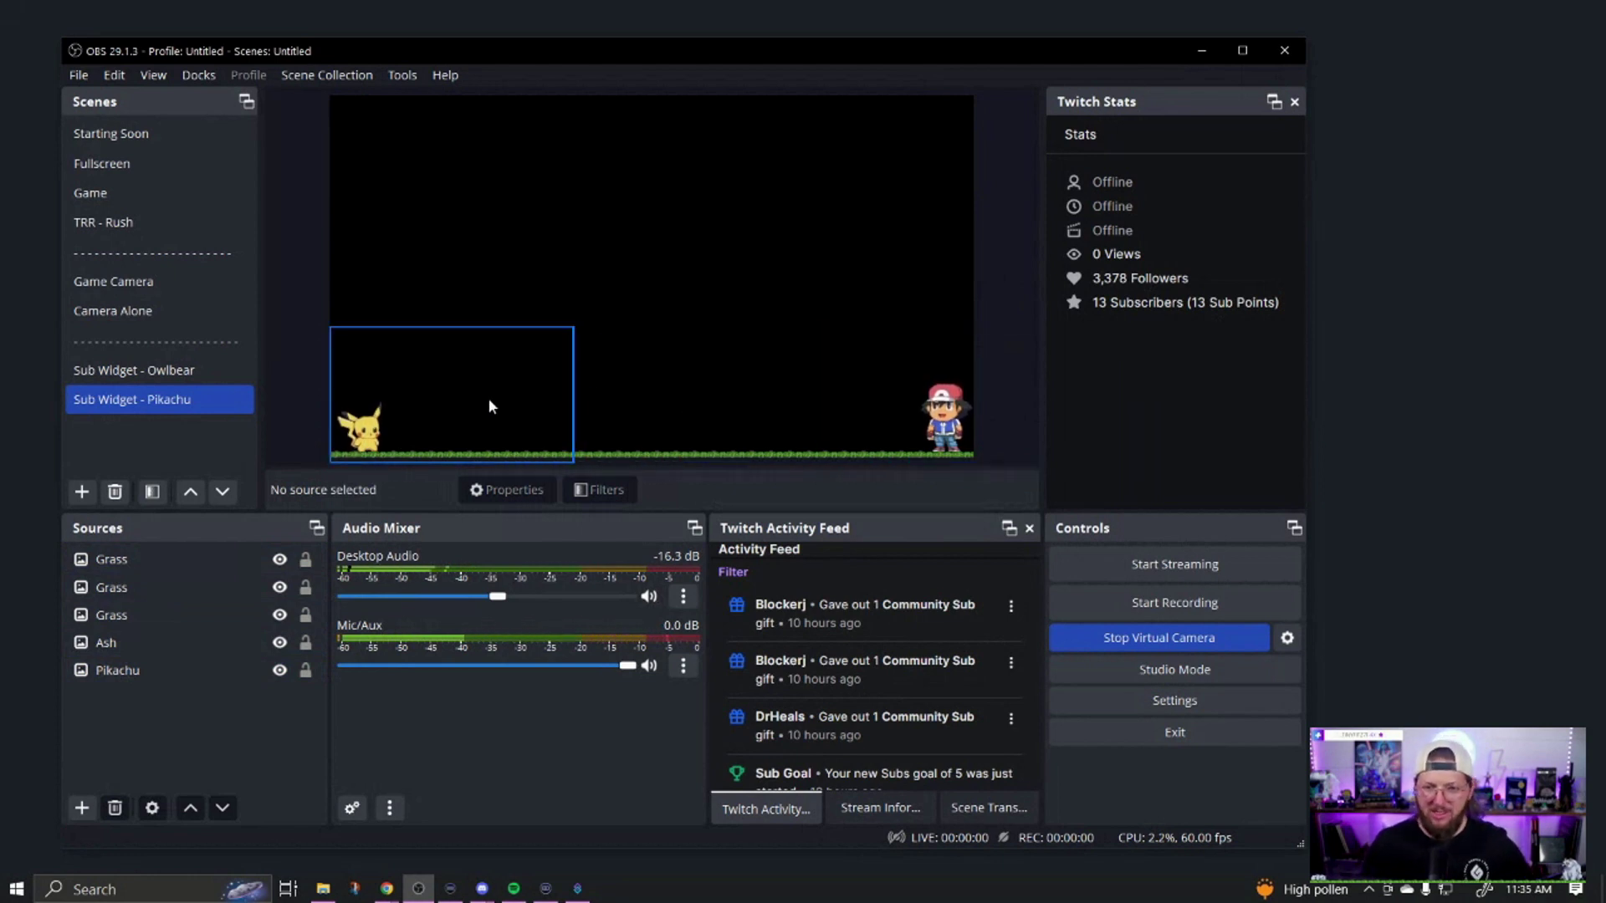
pyautogui.click(164, 422)
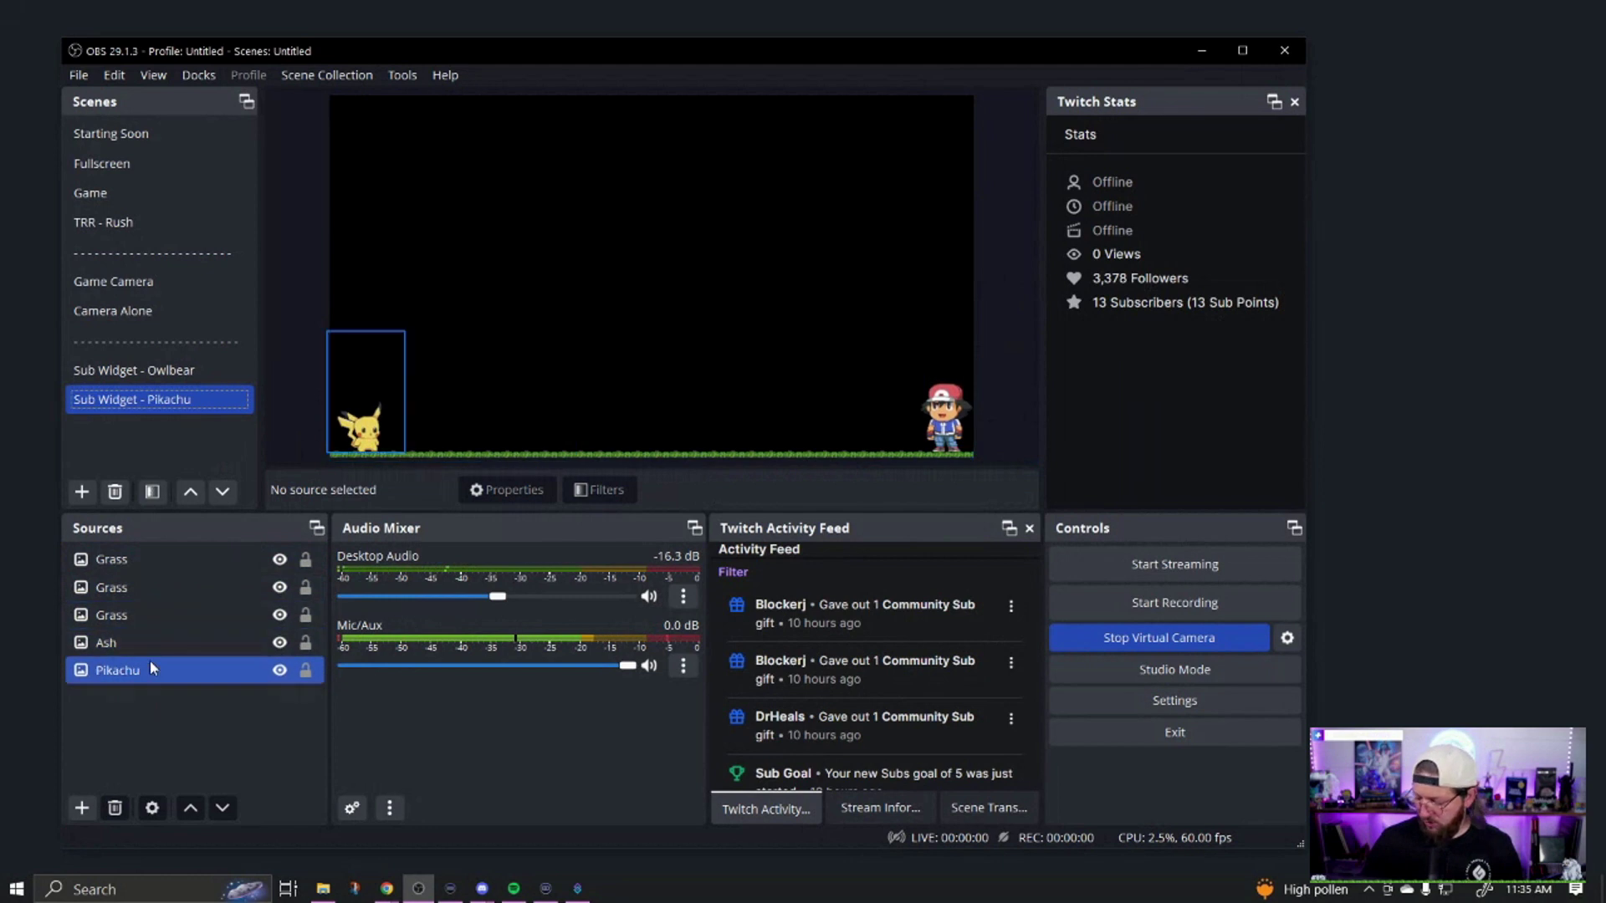
# Open the Filters window for the Sub Widget - Pikachu scene
pyautogui.rightClick(134, 400)
pyautogui.click(113, 433)
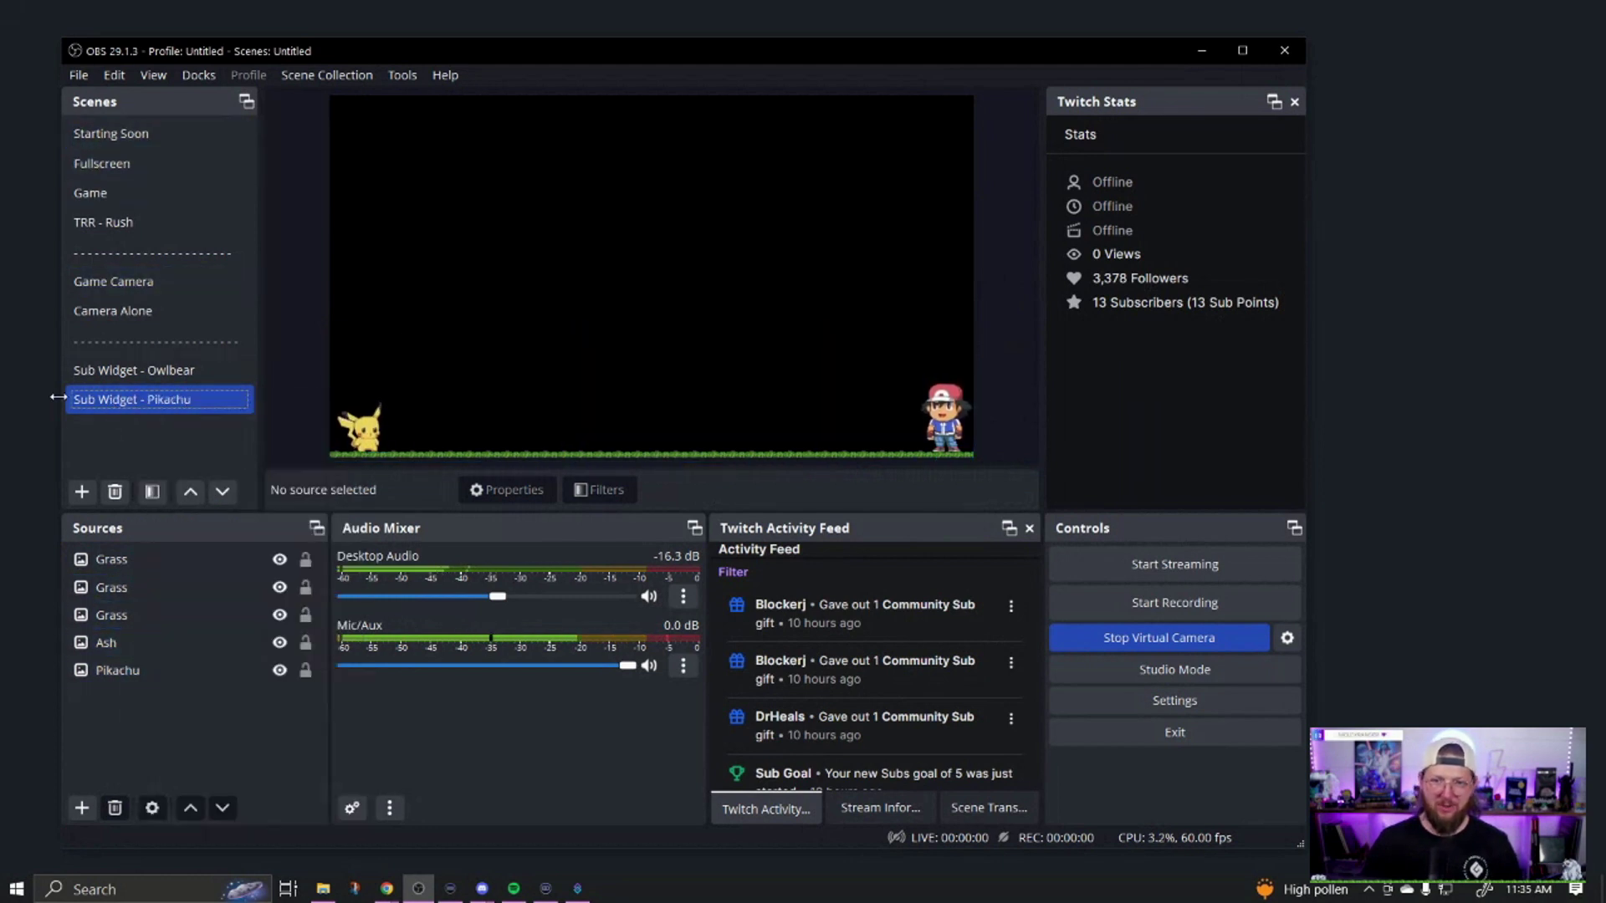
pyautogui.rightClick(162, 407)
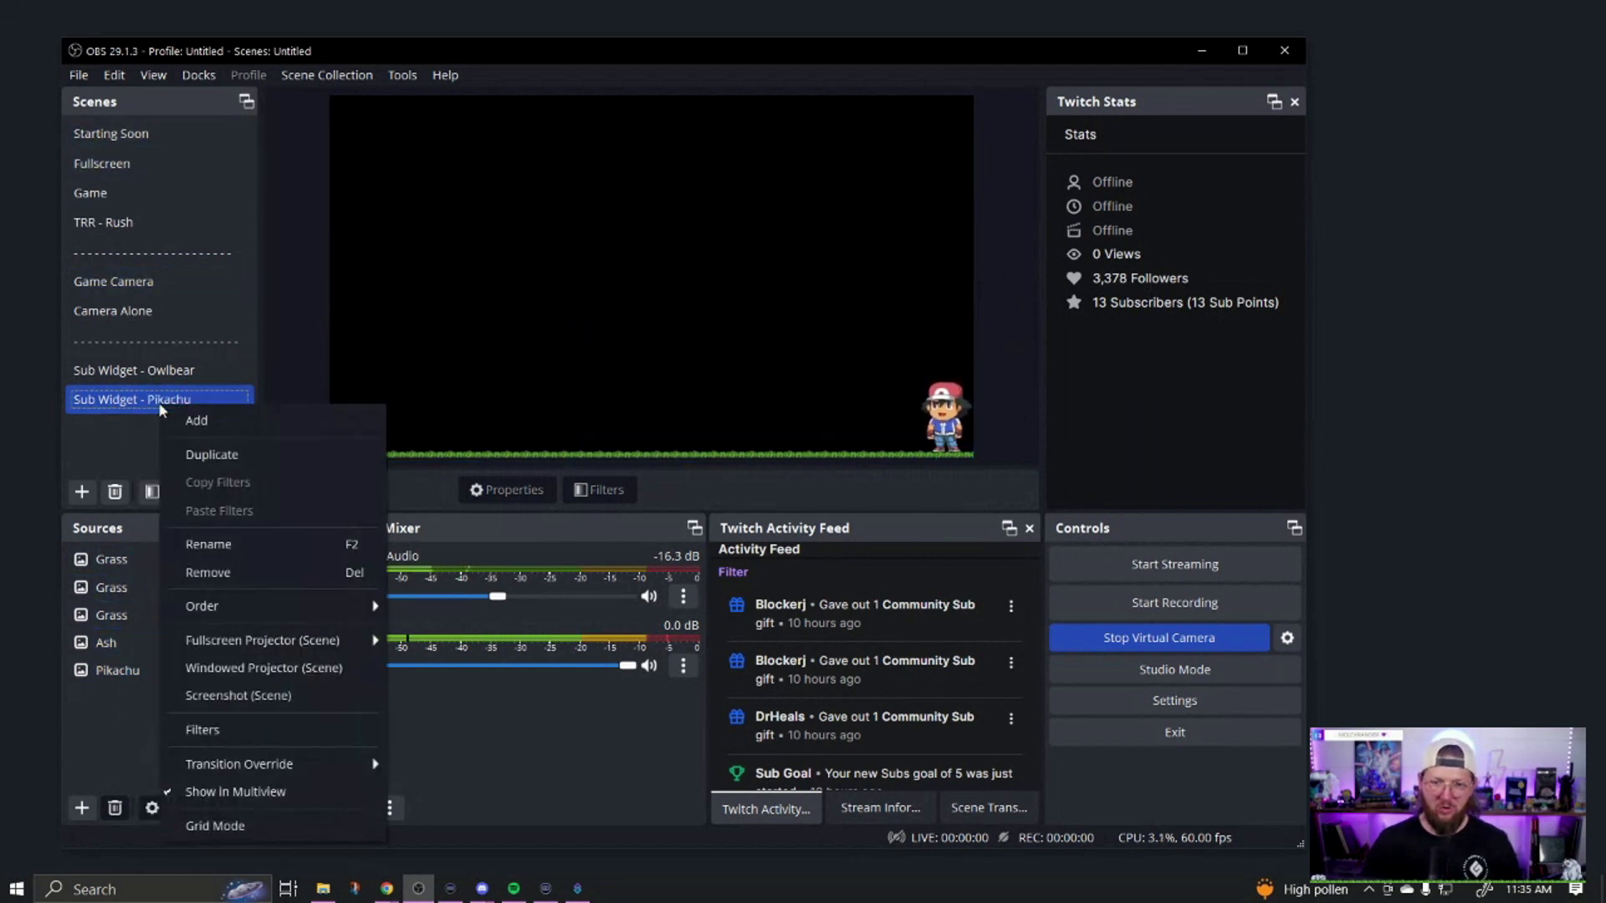
pyautogui.click(218, 727)
pyautogui.moveTo(416, 96); pyautogui.dragTo(825, 87)
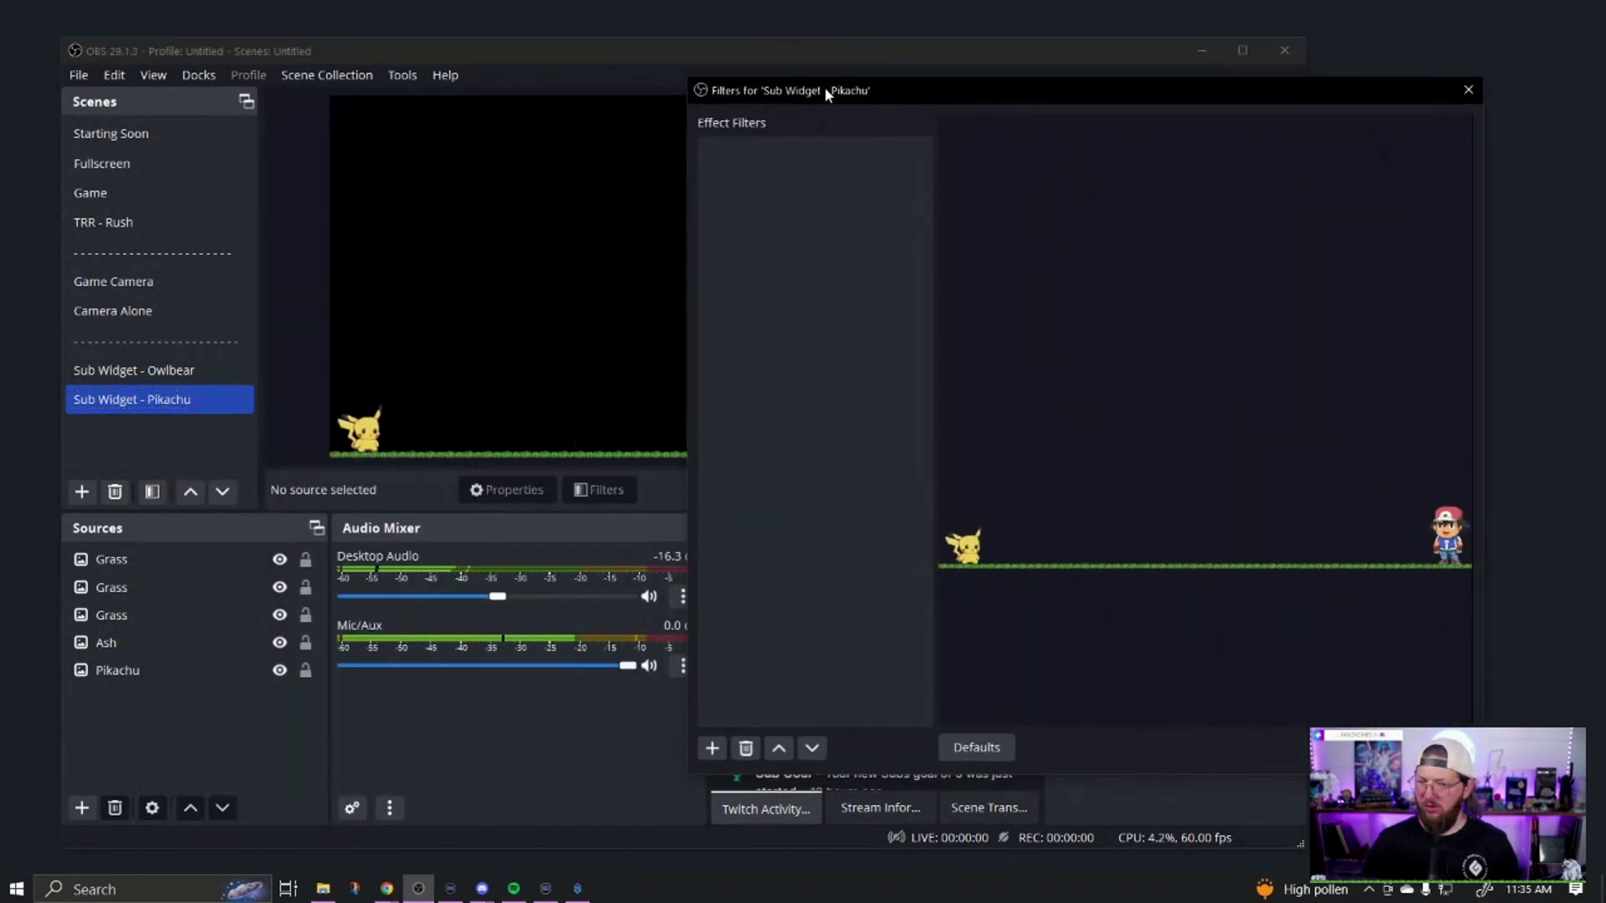
# Add a Move Source filter named 'Pika - Start' and capture Pikachu's current transform
pyautogui.click(712, 748)
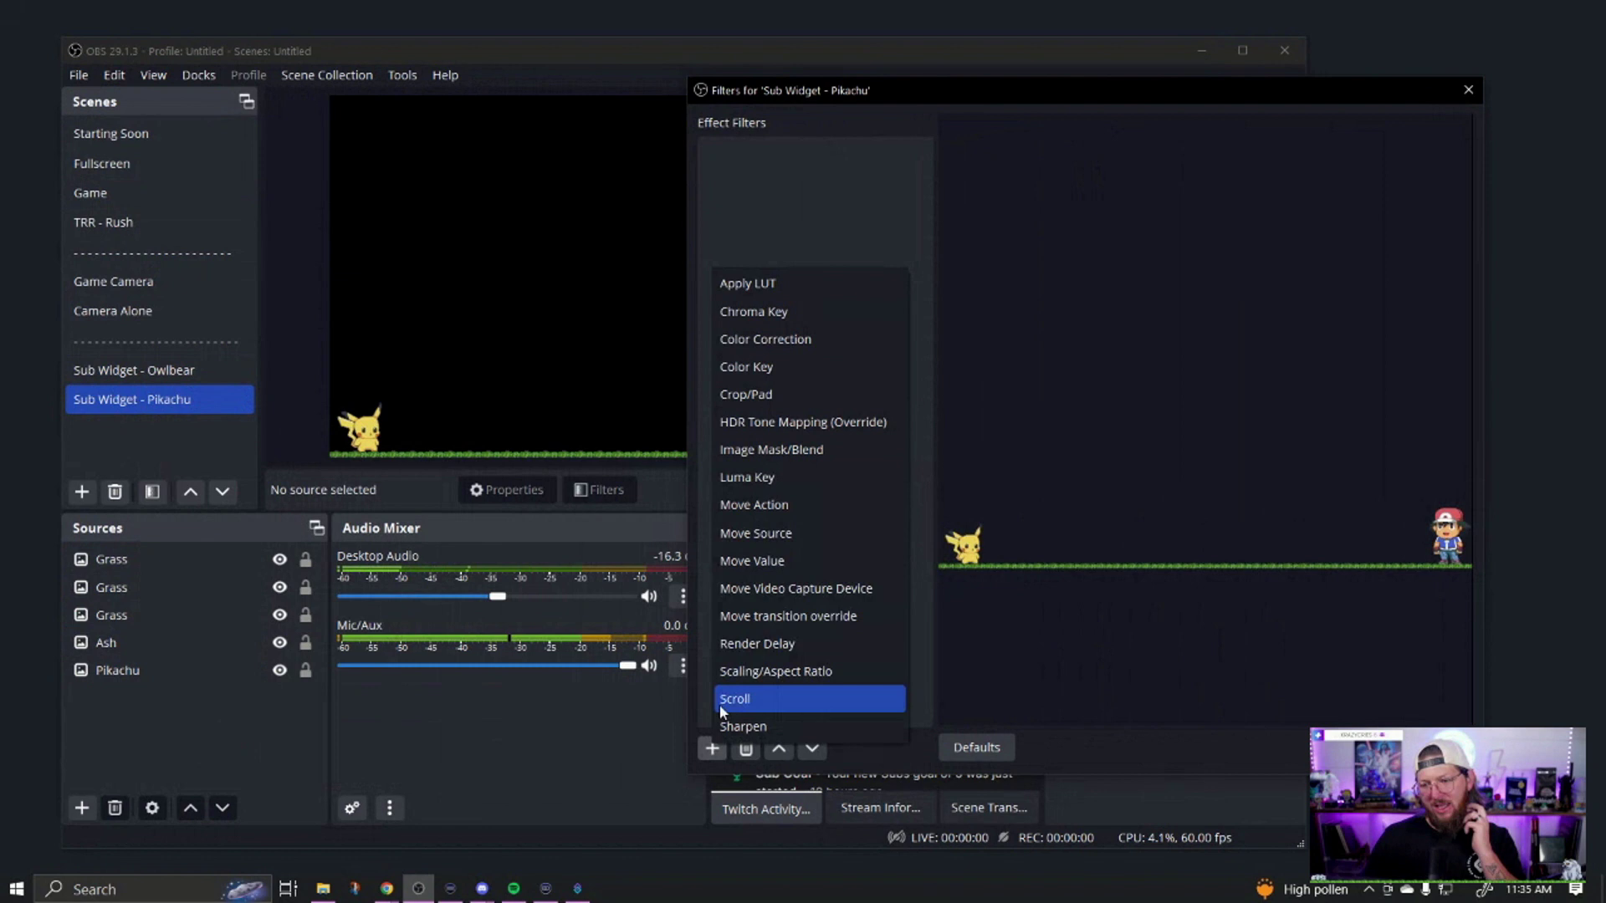
pyautogui.click(754, 535)
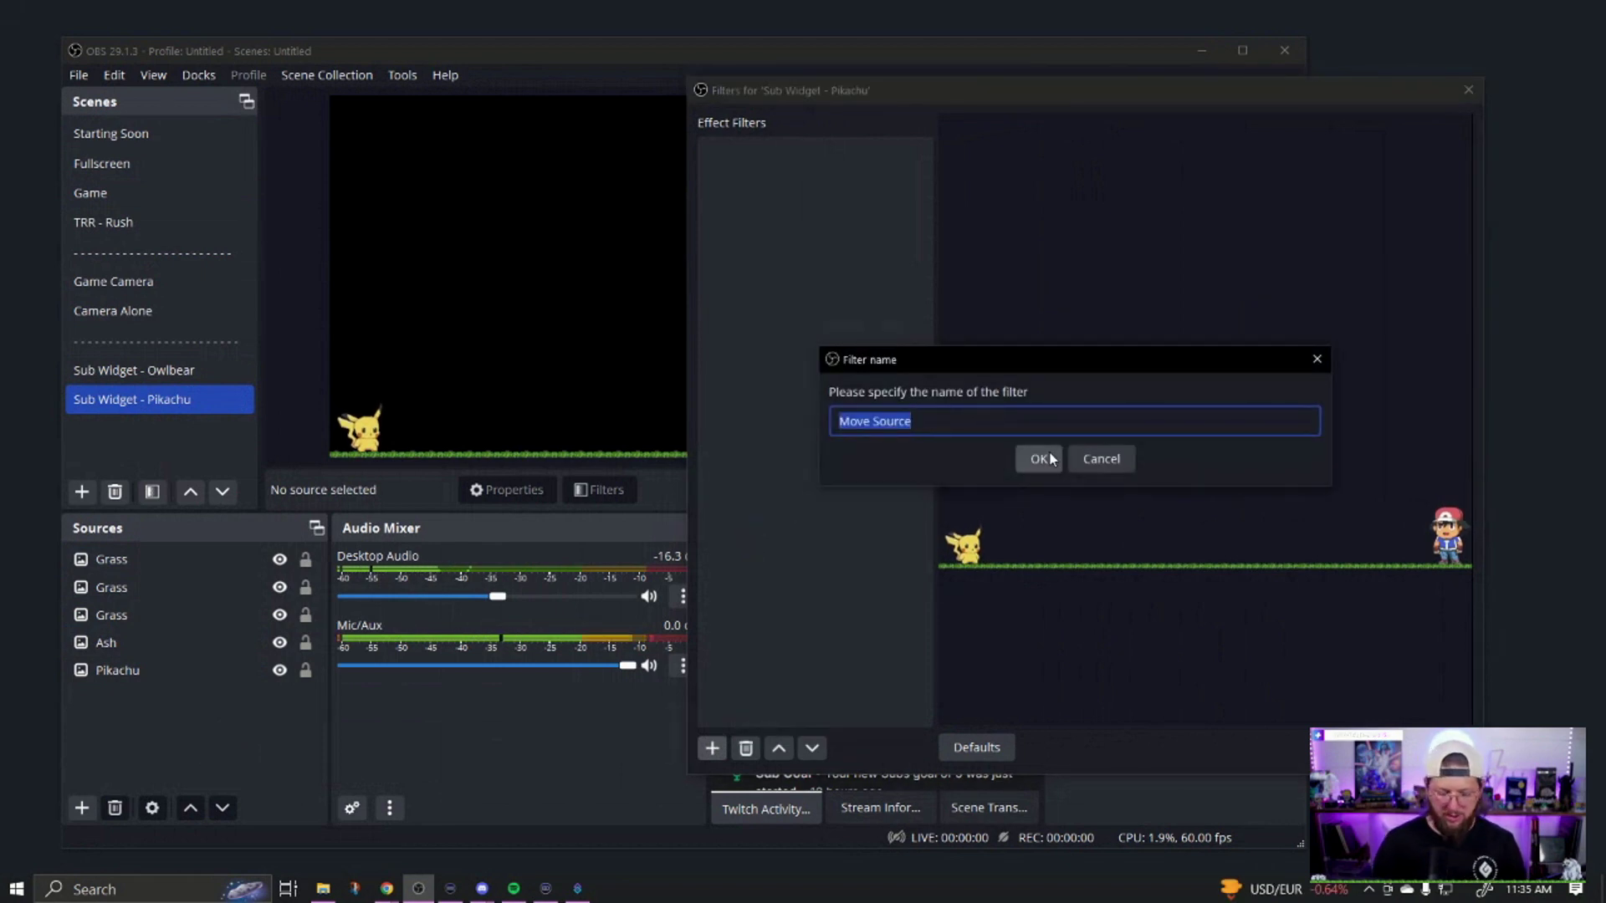
pyautogui.write('Pika - Start')
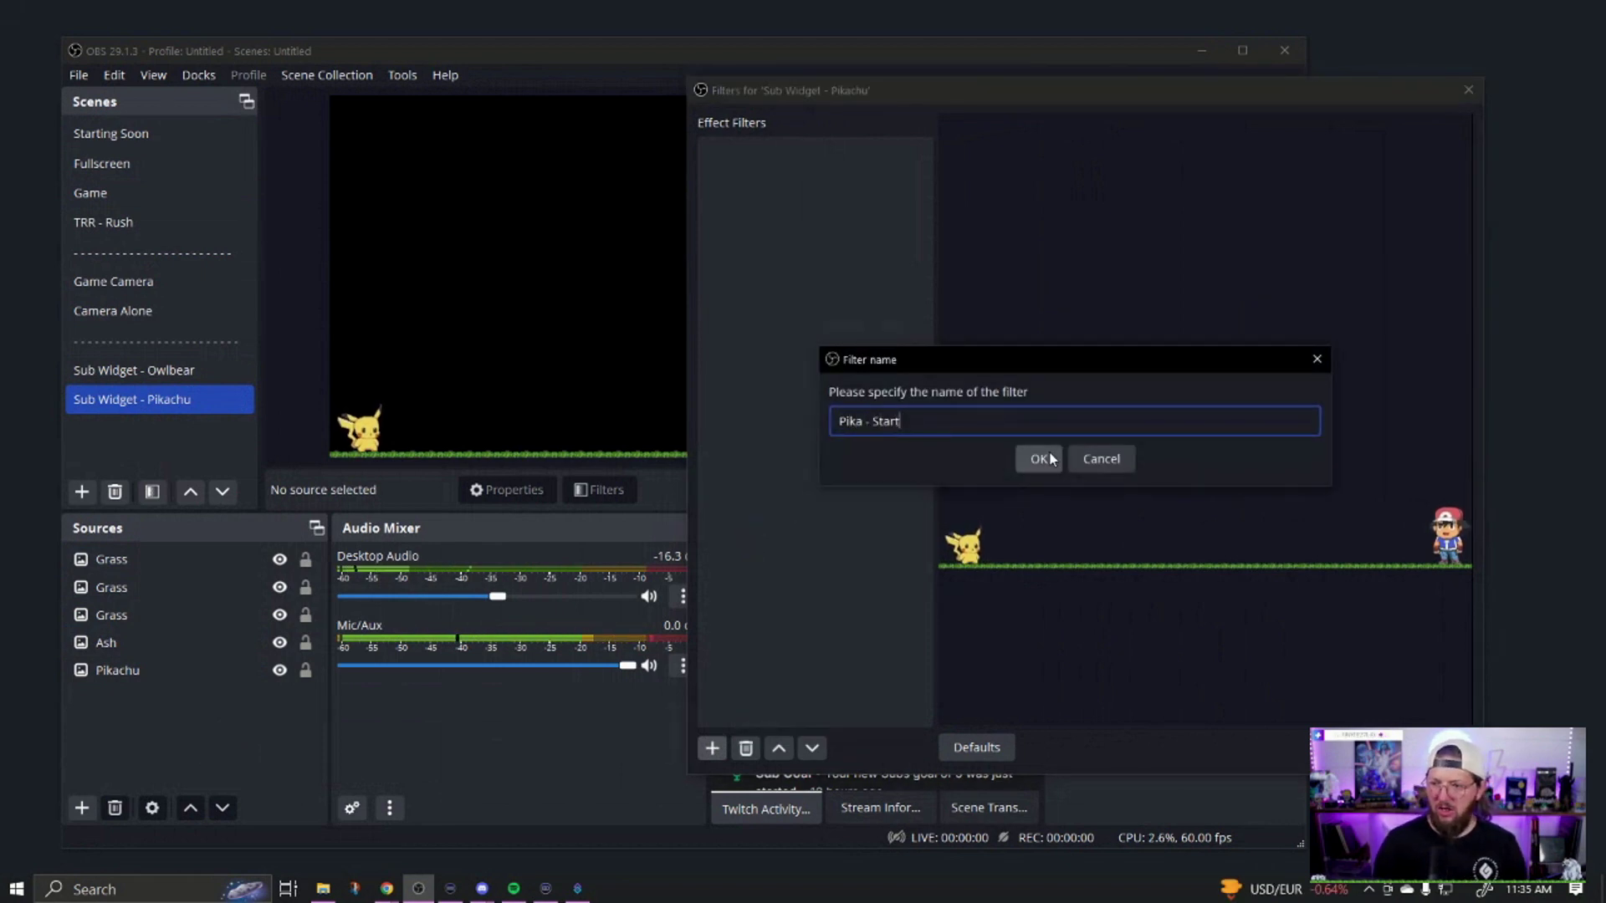
pyautogui.click(1047, 459)
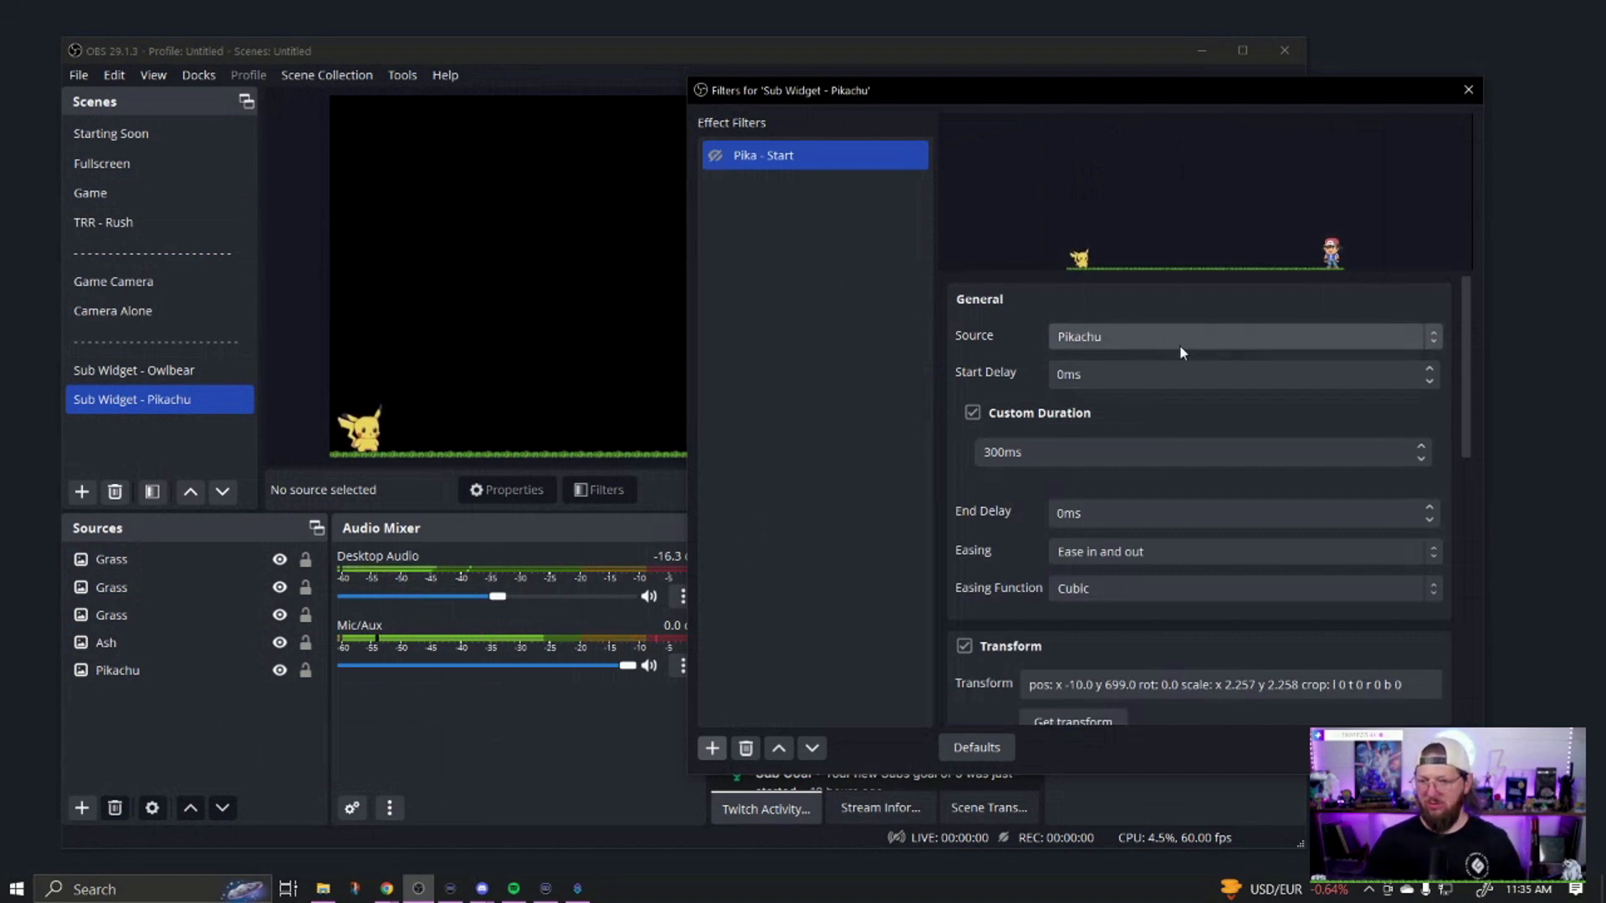
pyautogui.scroll(-5, 1009, 550)
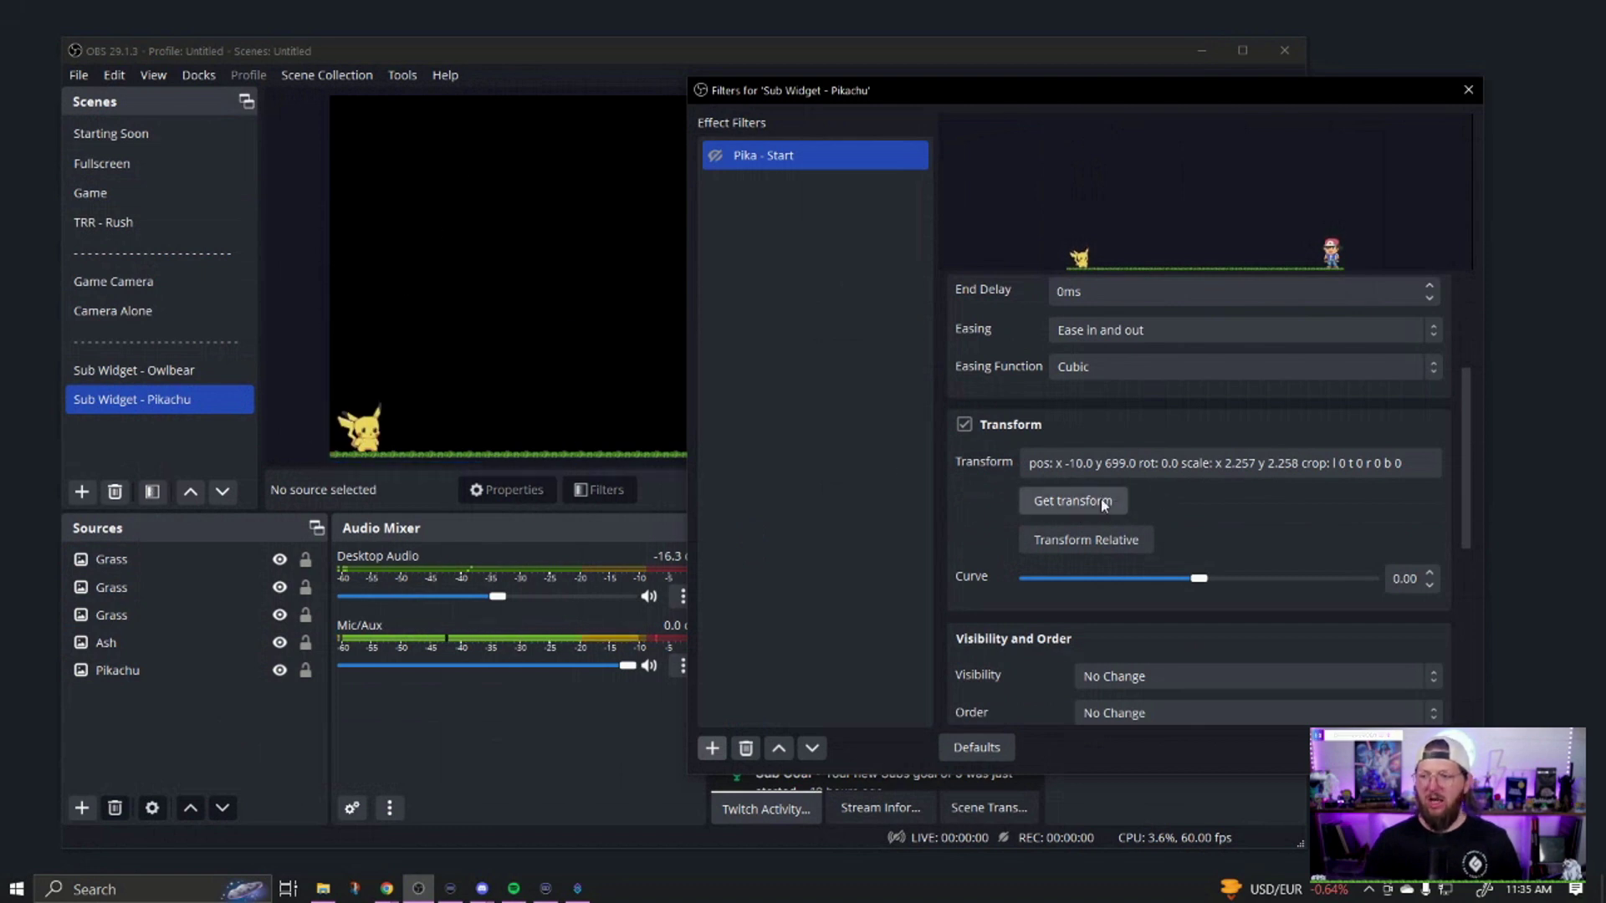
pyautogui.click(1074, 501)
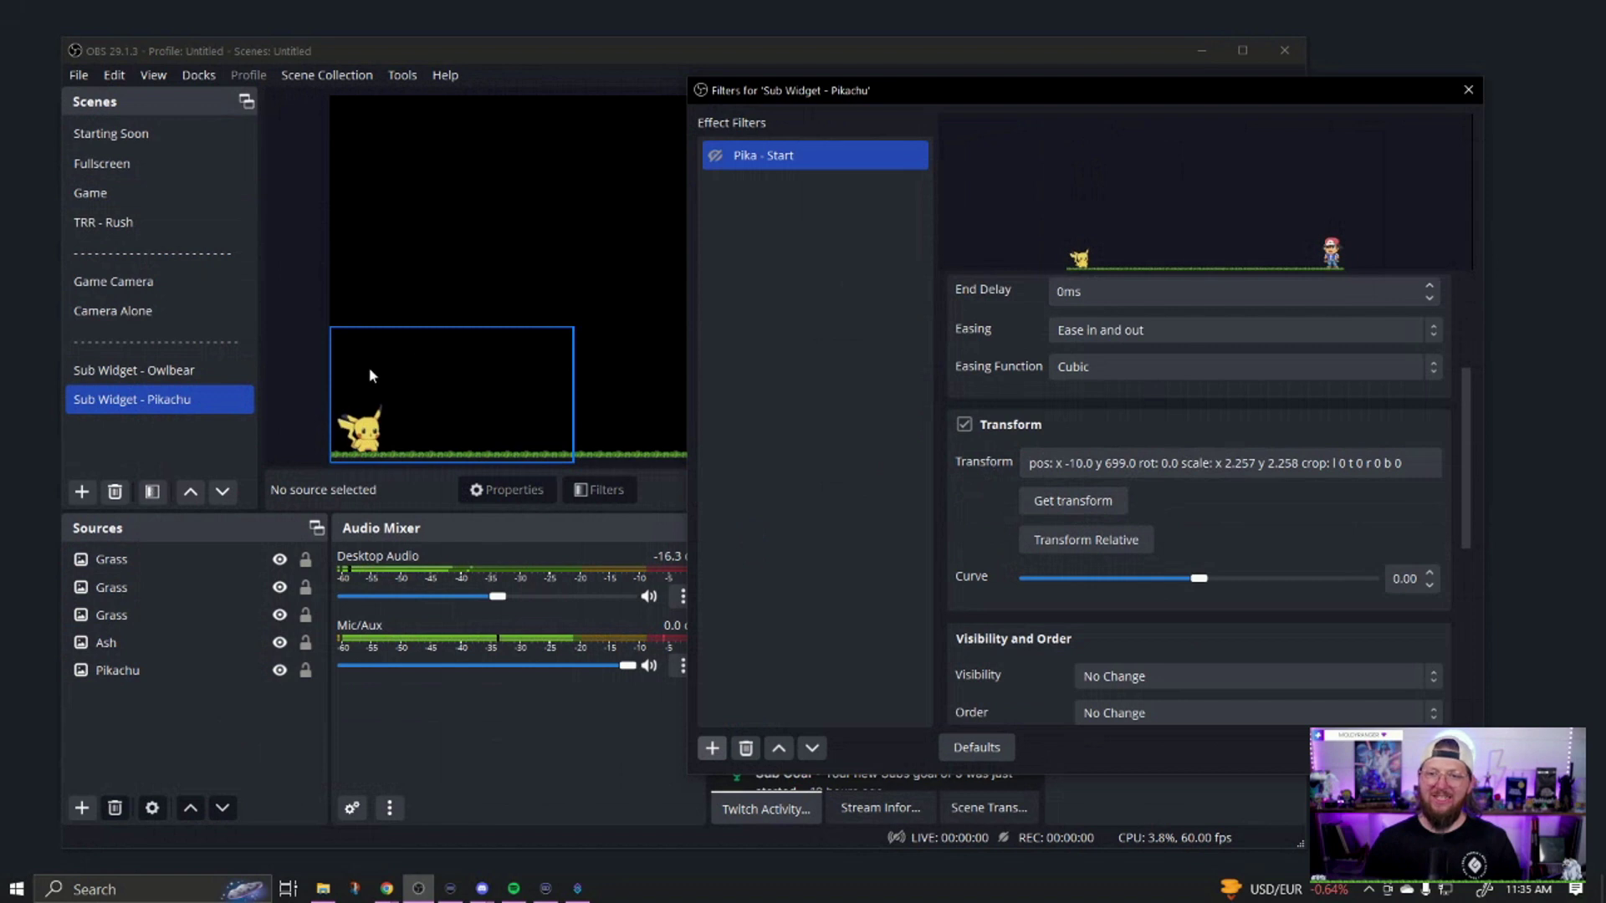